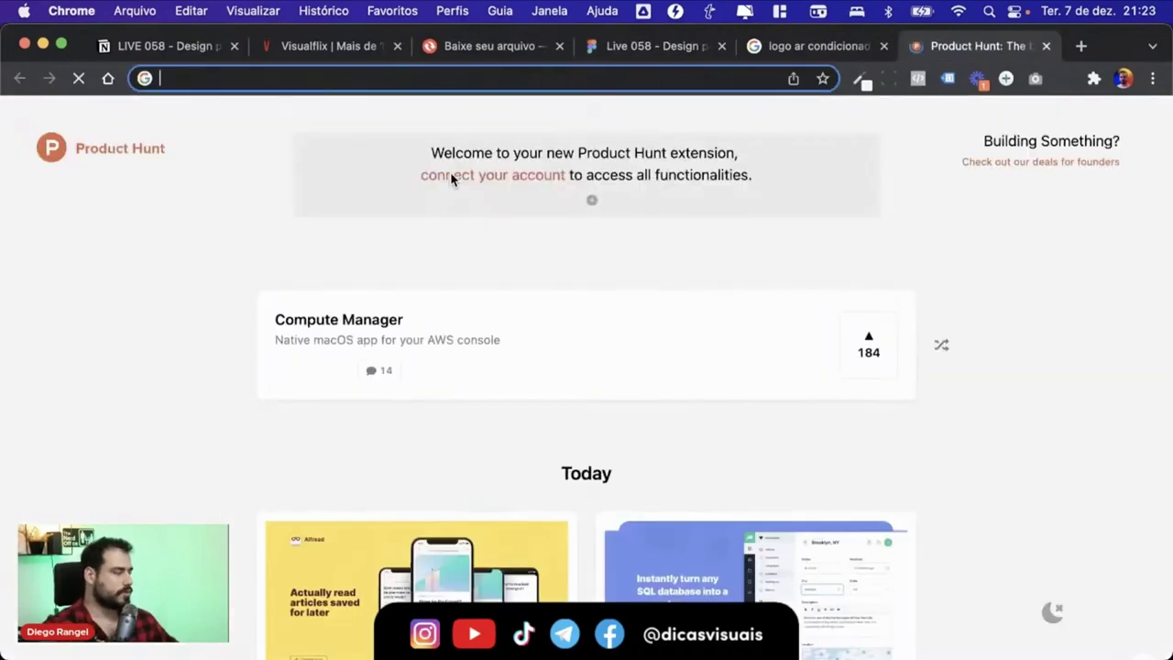
- Search Pinterest for 'xmas design' and browse the results
{"action": "key", "text": "Return"}
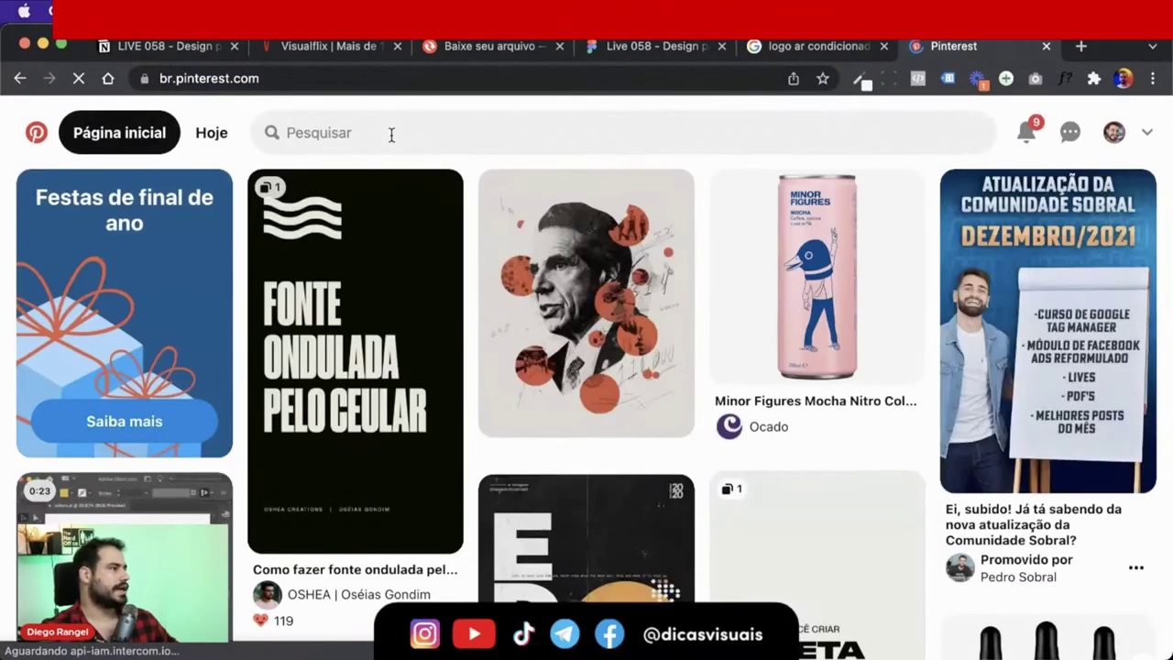
{"action": "left_click", "coordinate": [392, 134]}
{"action": "type", "text": "xmas desi"}
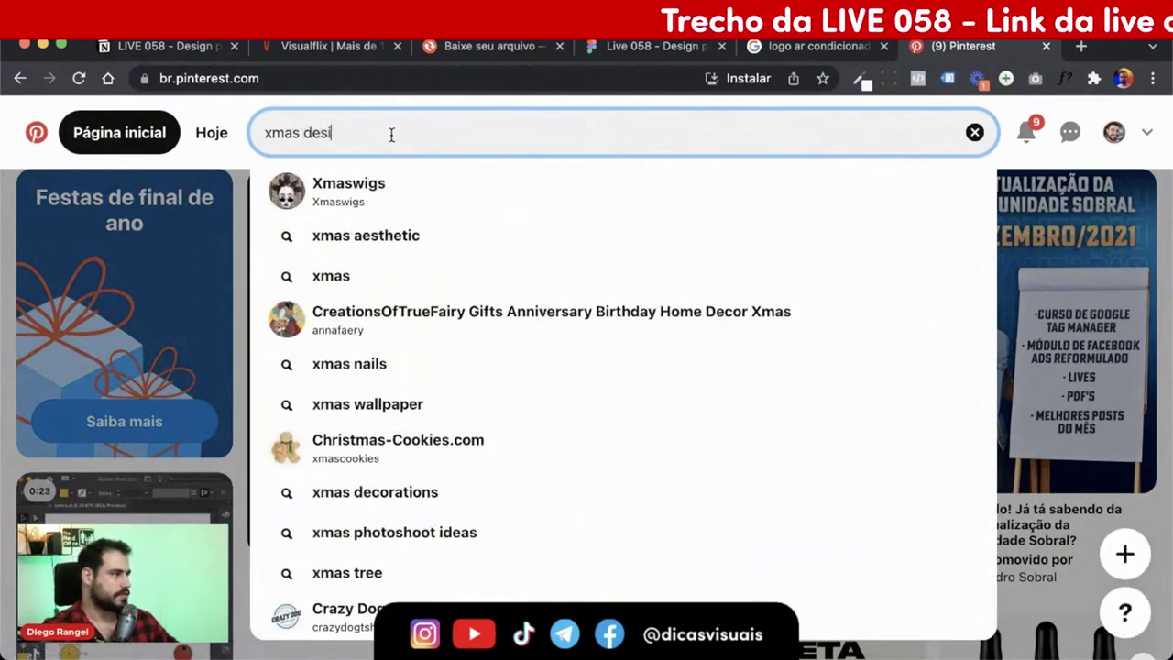
{"action": "type", "text": "gn"}
{"action": "key", "text": "Return"}
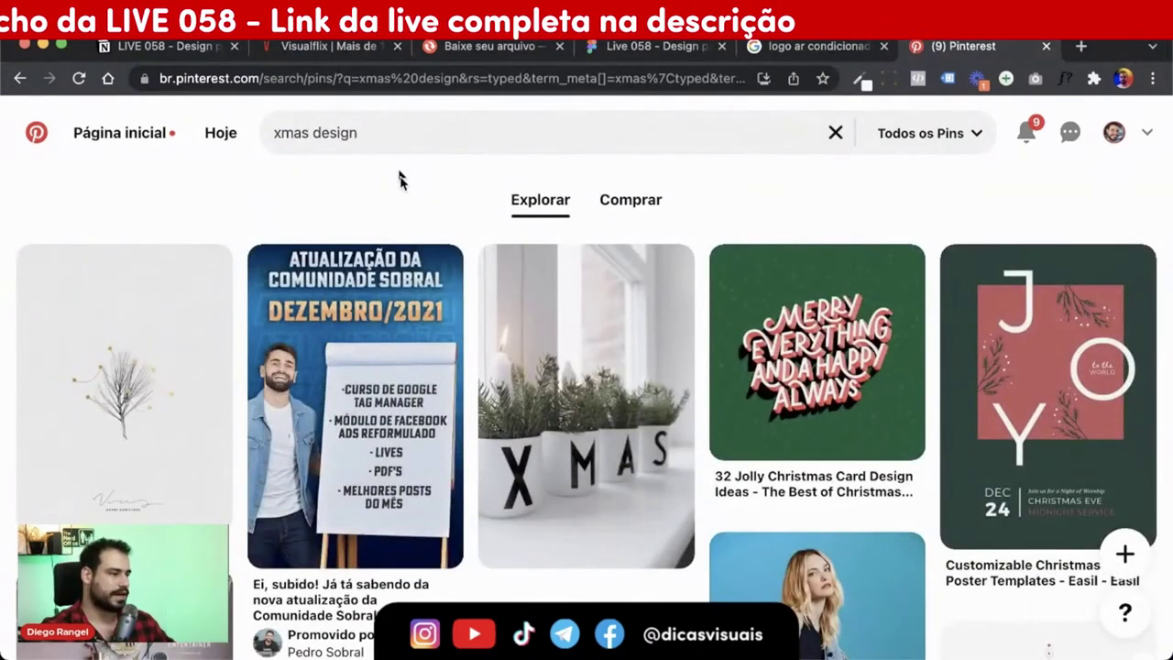
{"action": "scroll", "coordinate": [484, 328], "scroll_direction": "down", "scroll_amount": 1}
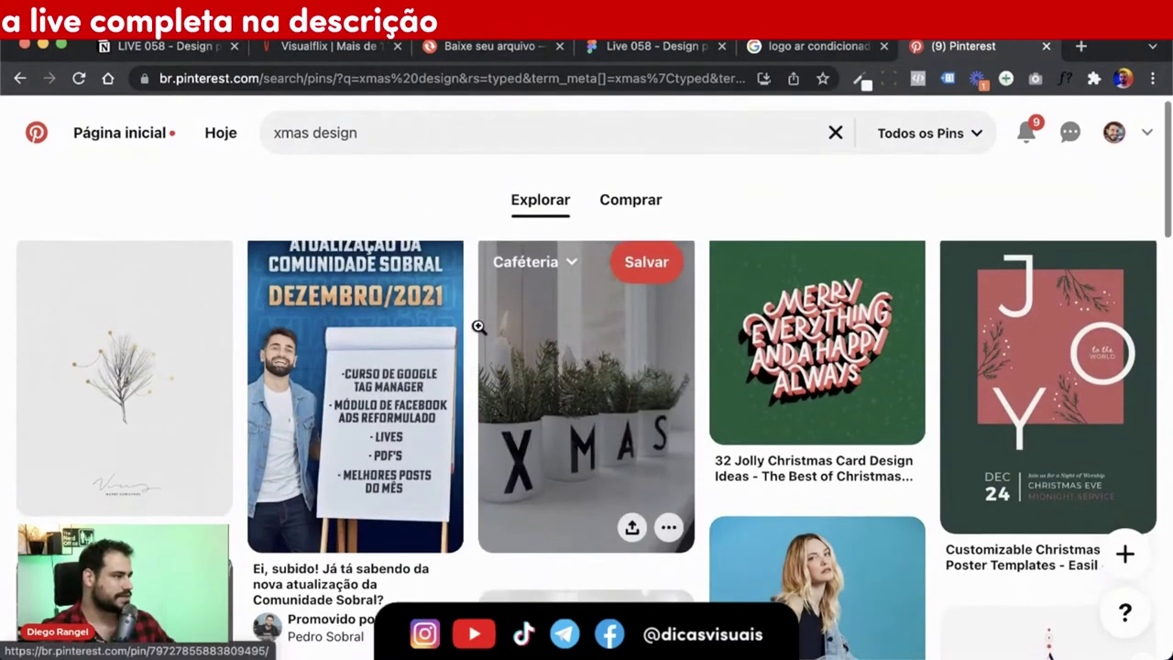
{"action": "scroll", "coordinate": [477, 326], "scroll_direction": "down", "scroll_amount": 5}
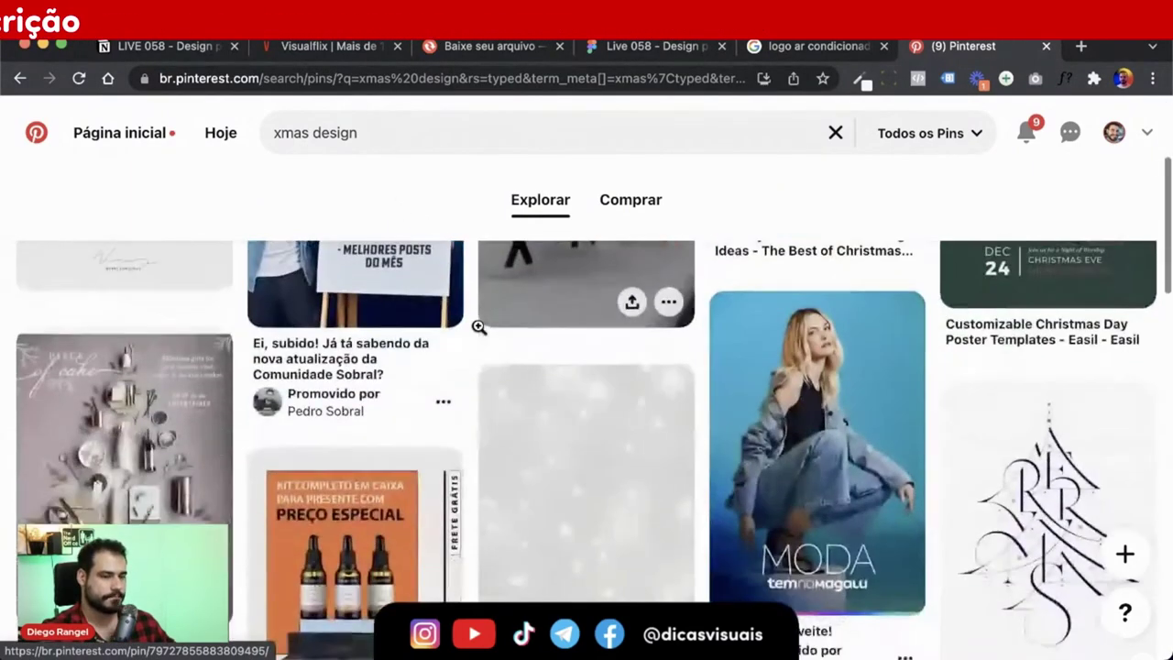
{"action": "scroll", "coordinate": [478, 326], "scroll_direction": "down", "scroll_amount": 5}
- Refine the search to 'xmas social media' and view the Merry Christmas 2019 templates pin
{"action": "left_click", "coordinate": [345, 133]}
{"action": "key", "text": "BackSpace"}
{"action": "key", "text": "BackSpace"}
{"action": "key", "text": "BackSpace"}
{"action": "type", "text": "social "}
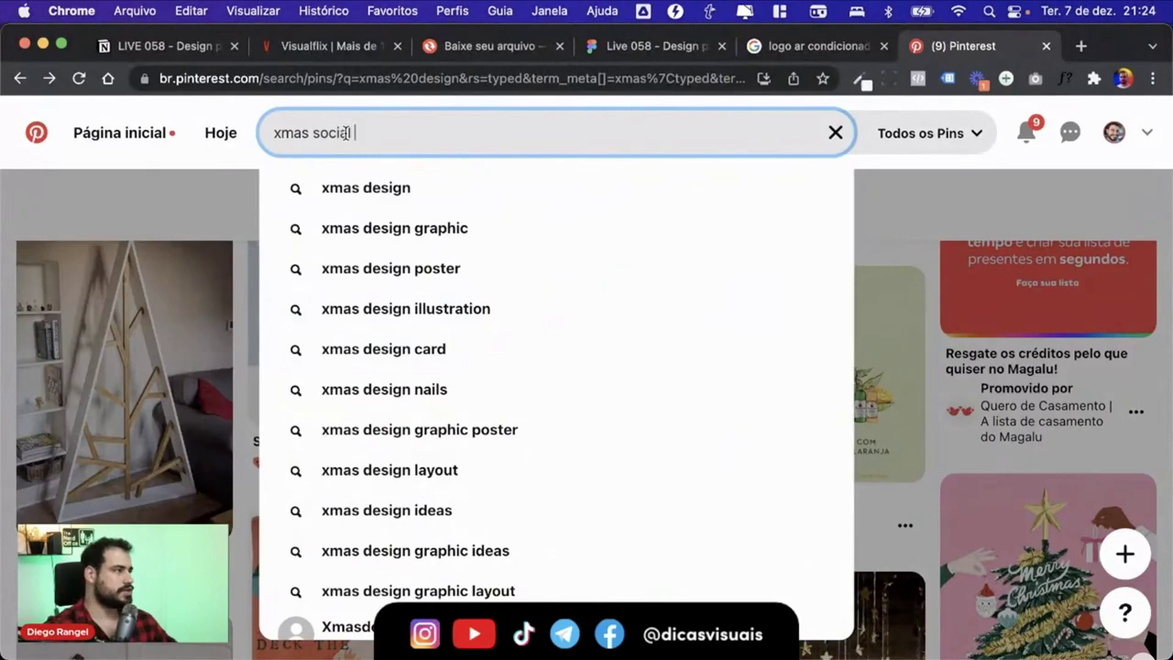
{"action": "type", "text": "media"}
{"action": "key", "text": "Return"}
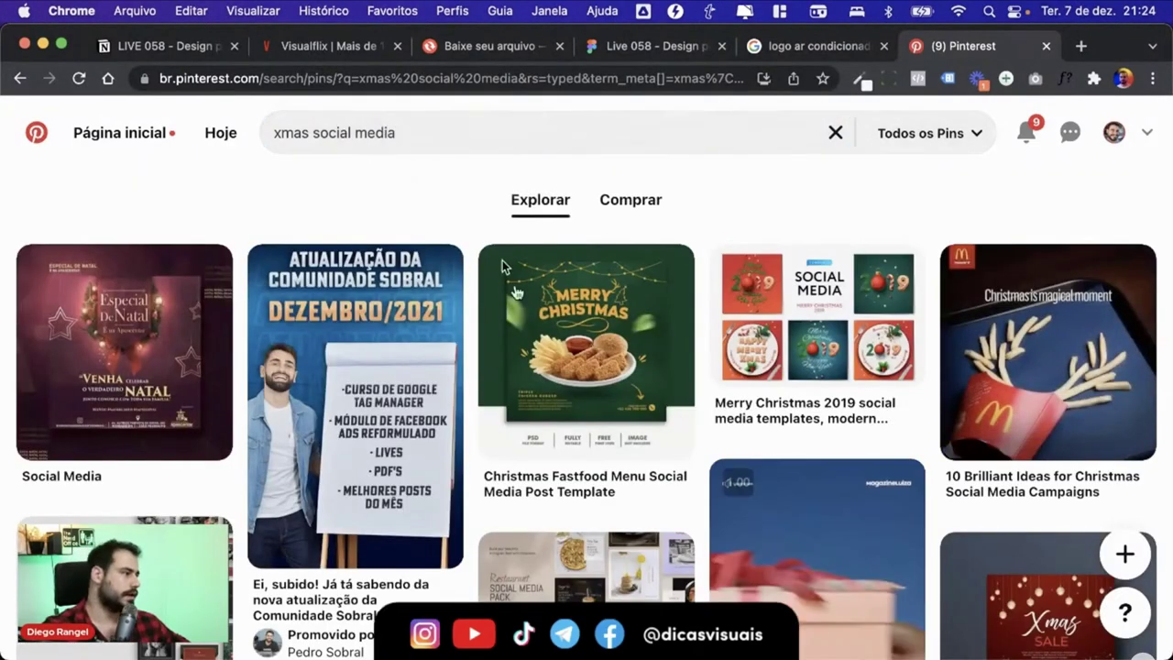
{"action": "left_click", "coordinate": [816, 316]}
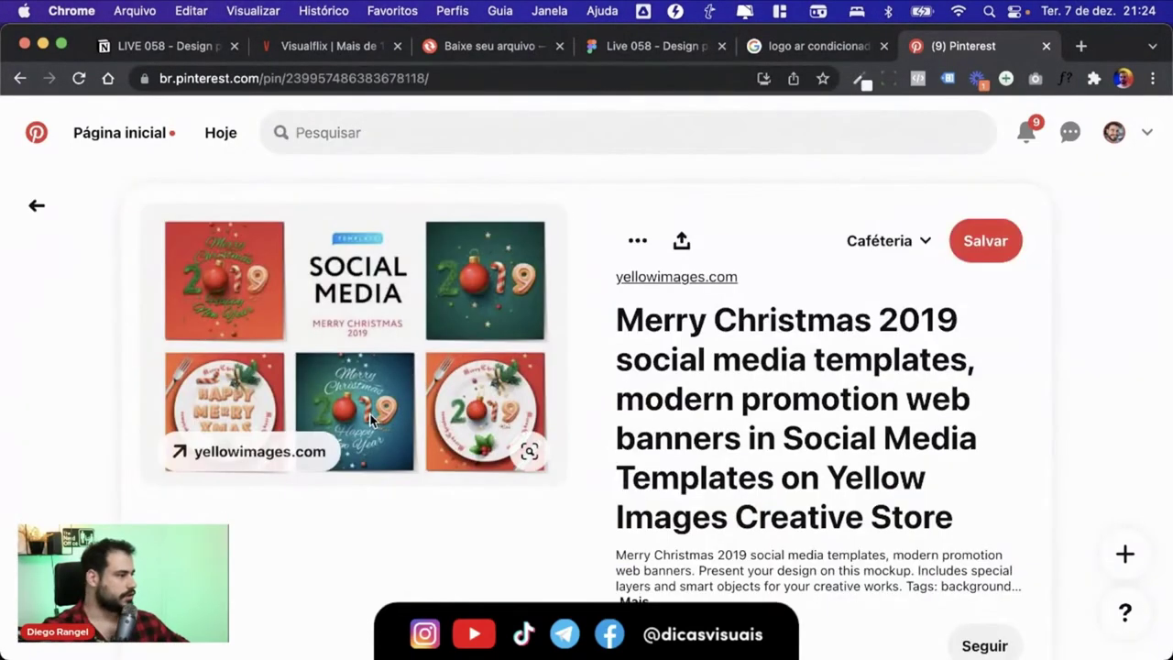
{"action": "scroll", "coordinate": [371, 419], "scroll_direction": "up", "scroll_amount": 5}
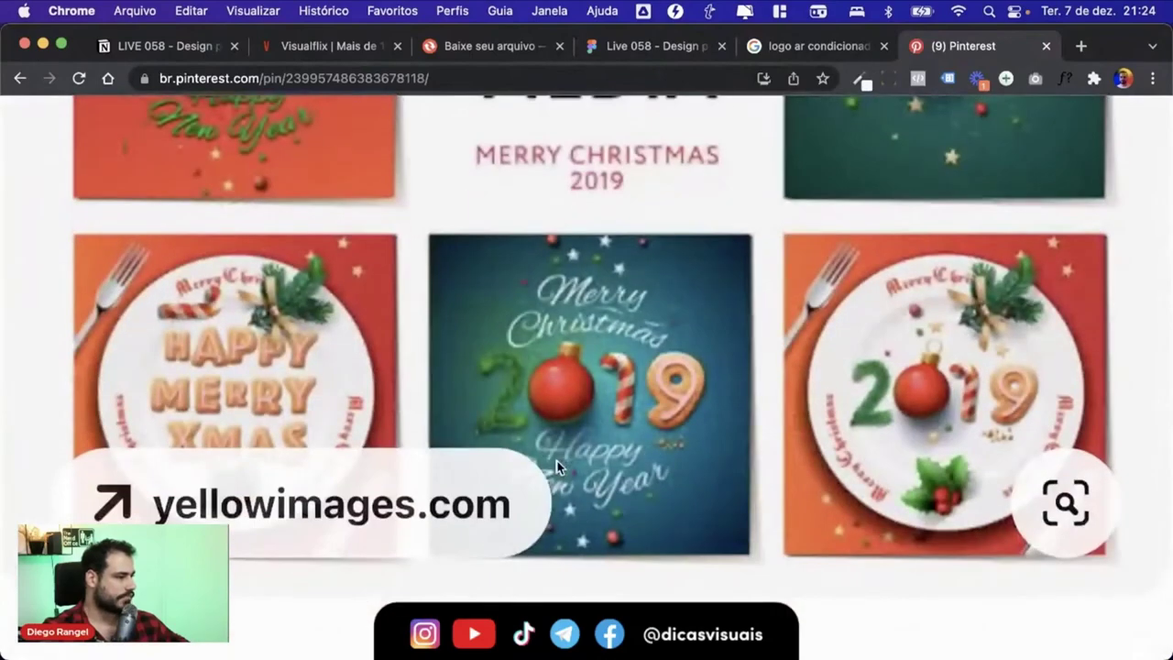
{"action": "scroll", "coordinate": [558, 467], "scroll_direction": "down", "scroll_amount": 5}
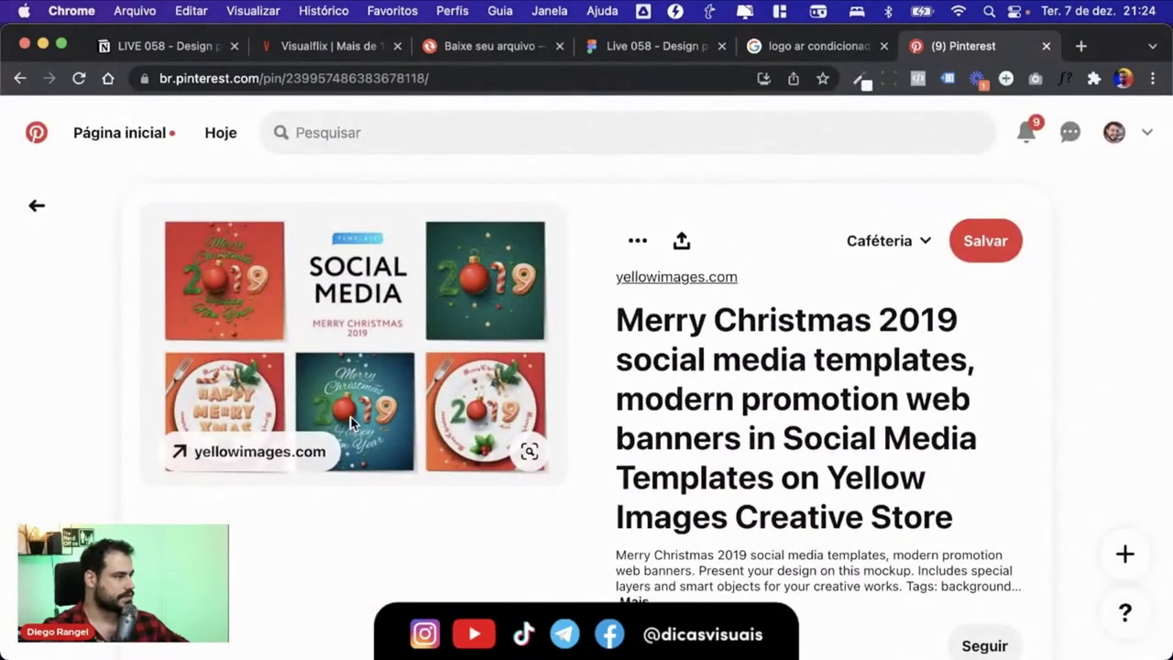
{"action": "scroll", "coordinate": [351, 423], "scroll_direction": "up", "scroll_amount": 5}
{"action": "scroll", "coordinate": [585, 525], "scroll_direction": "down", "scroll_amount": 3}
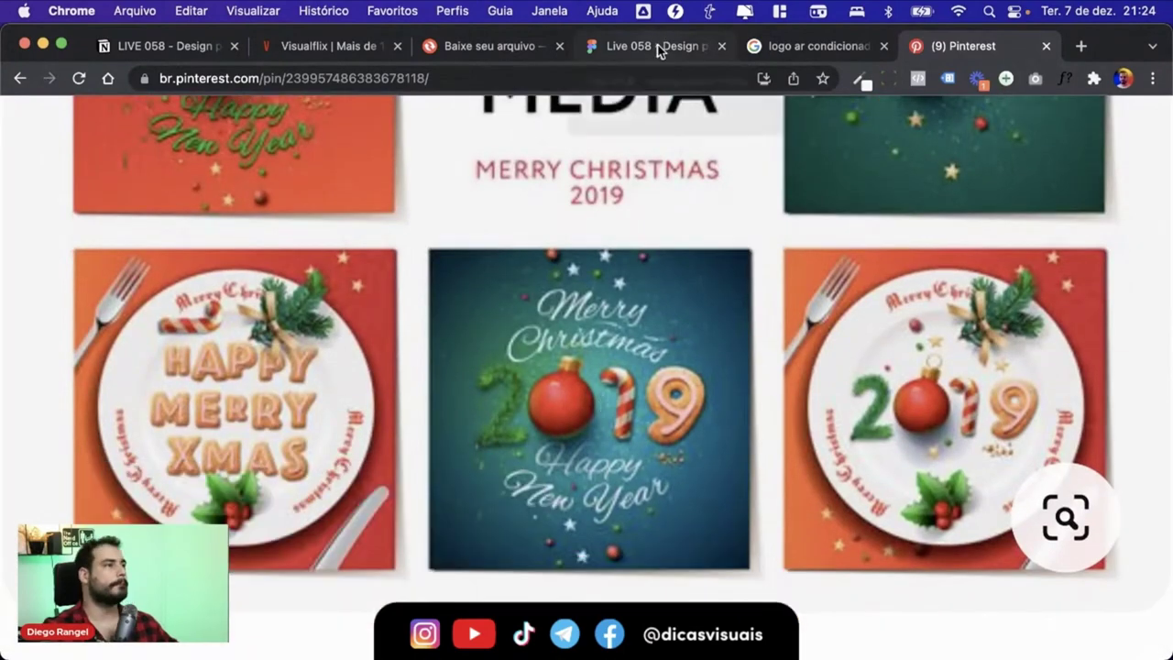
{"action": "left_click", "coordinate": [658, 46]}
- Draw Frame 2 beside Frame 1, sized 1080 × 1920, and zoom to it
{"action": "scroll", "coordinate": [747, 293], "scroll_direction": "right", "scroll_amount": 2}
{"action": "key", "text": "f"}
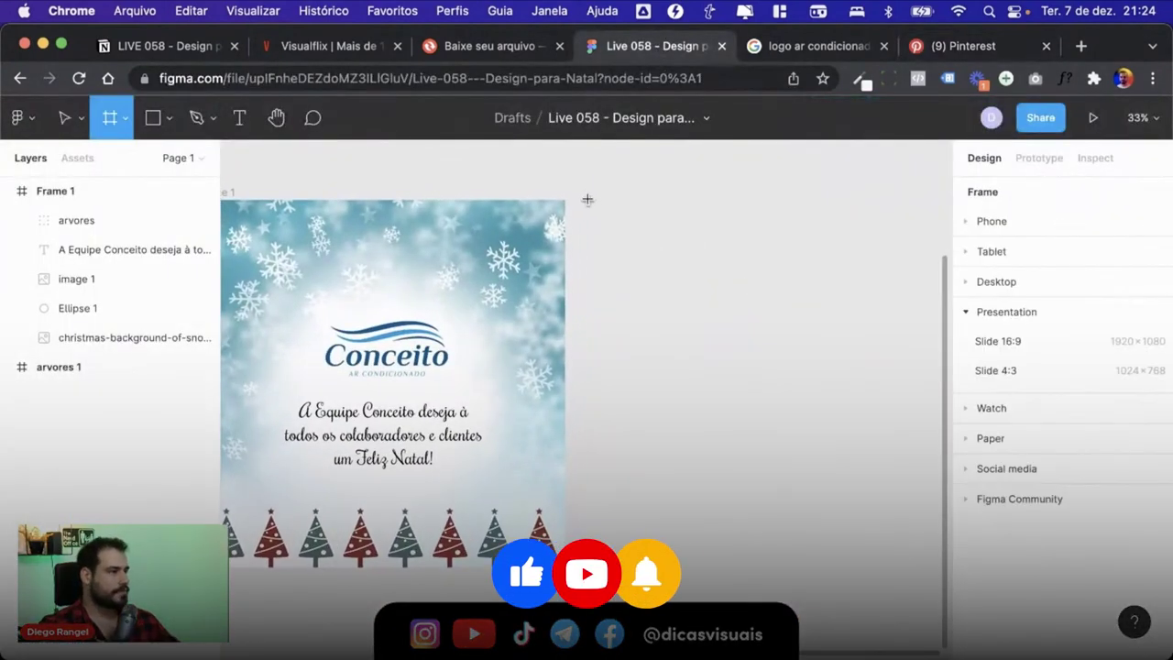
{"action": "left_click_drag", "start_coordinate": [583, 195], "coordinate": [744, 579]}
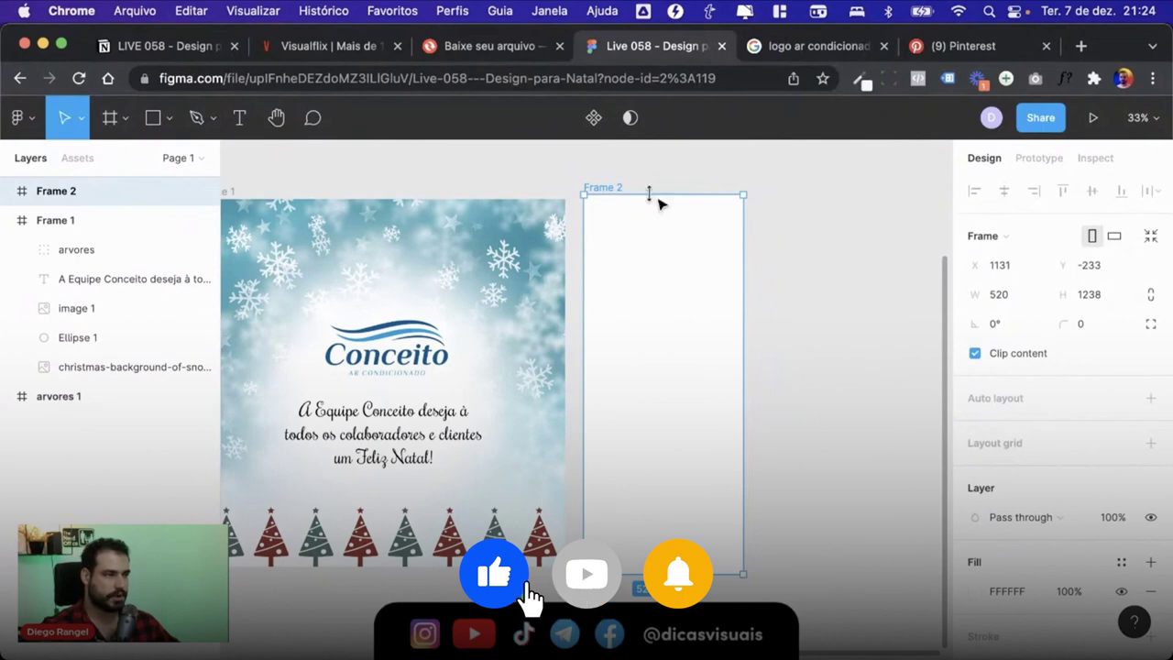
{"action": "left_click", "coordinate": [1021, 299]}
{"action": "type", "text": "1080"}
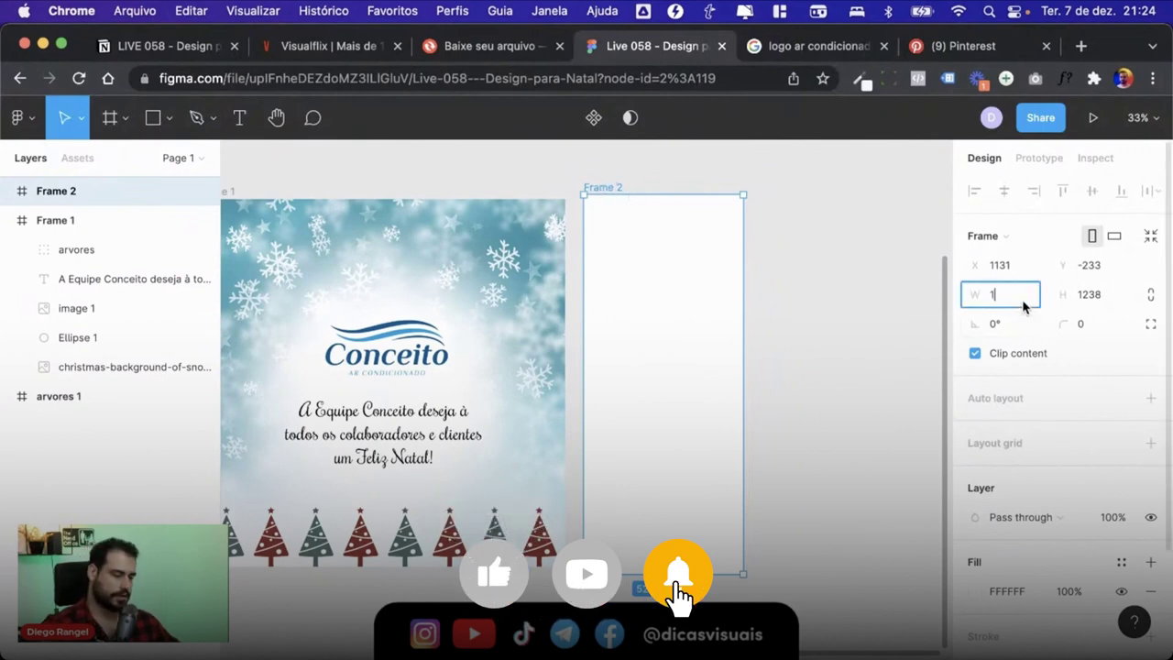
{"action": "key", "text": "Tab"}
{"action": "type", "text": "1"}
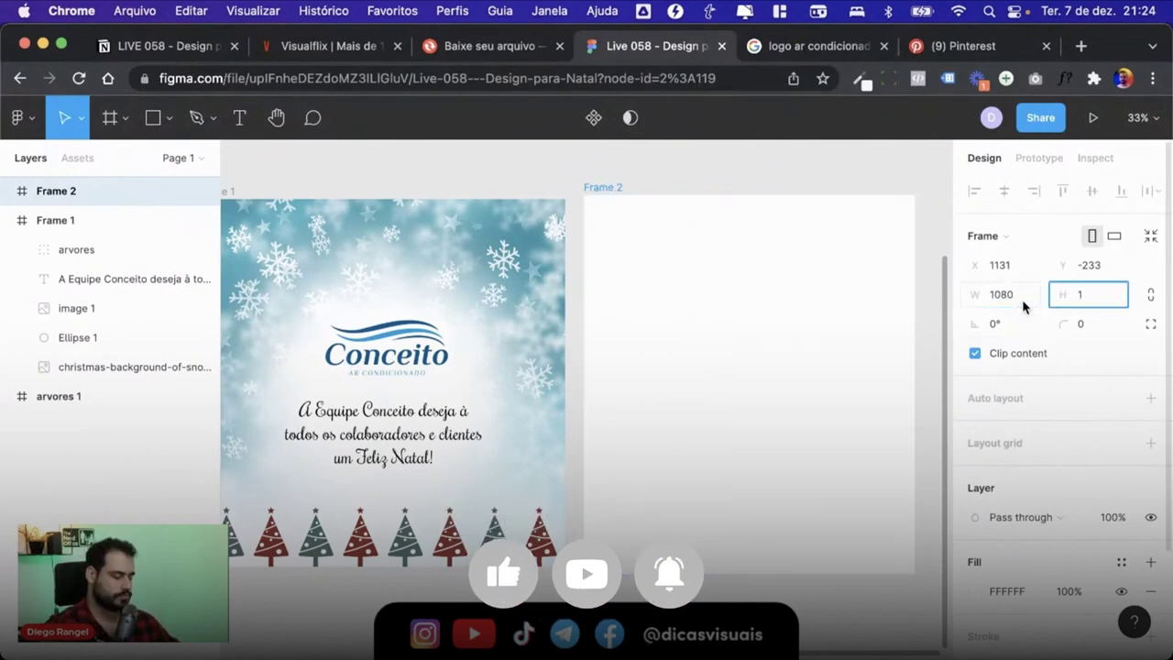
{"action": "type", "text": "920"}
{"action": "key", "text": "Return"}
{"action": "scroll", "coordinate": [549, 320], "scroll_direction": "down", "scroll_amount": 5}
{"action": "mouse_move", "coordinate": [550, 320]}
{"action": "left_mouse_down"}
{"action": "mouse_move", "coordinate": [511, 236]}
{"action": "mouse_move", "coordinate": [563, 241]}
{"action": "left_mouse_up"}
{"action": "key", "text": "shift+2"}
{"action": "scroll", "coordinate": [1001, 536], "scroll_direction": "down", "scroll_amount": 3}
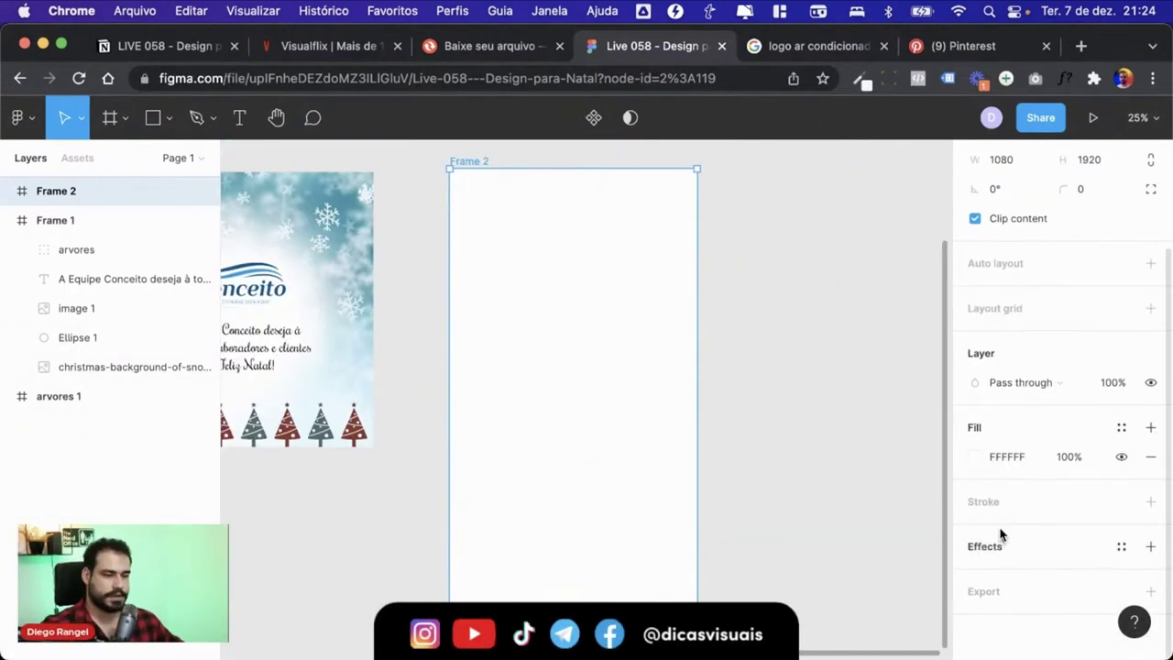
- Change Frame 2's white fill to teal 12574B
{"action": "left_click", "coordinate": [977, 456]}
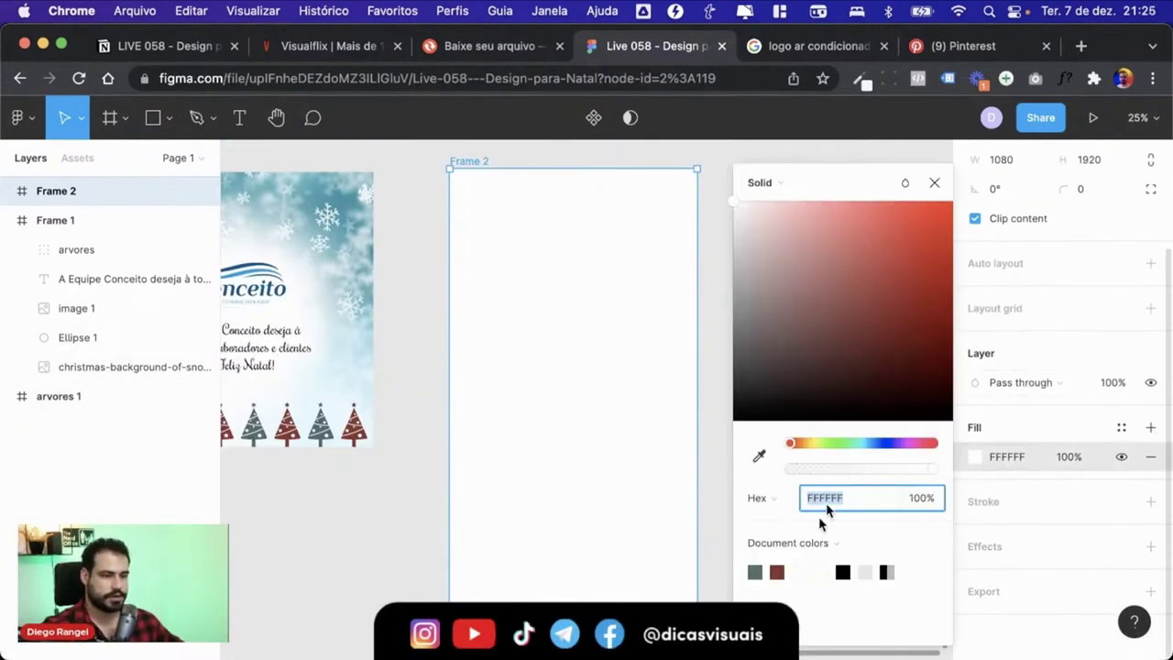
{"action": "left_click", "coordinate": [843, 446]}
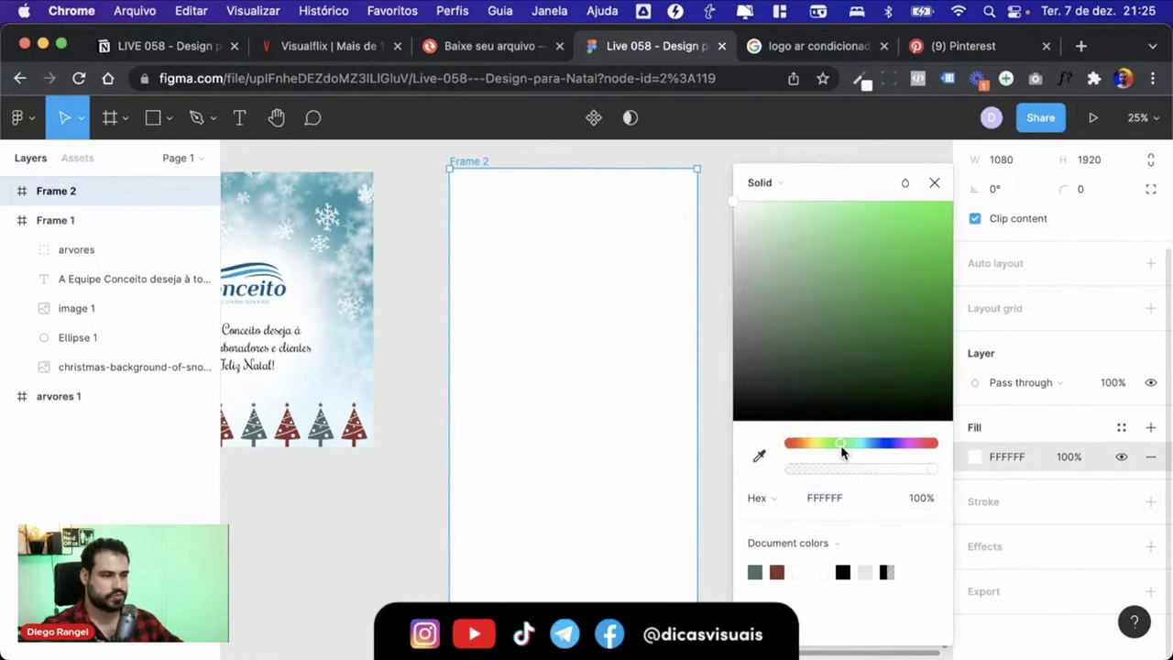
{"action": "left_click", "coordinate": [885, 339]}
{"action": "left_click", "coordinate": [919, 354]}
{"action": "left_click", "coordinate": [854, 445]}
{"action": "left_click", "coordinate": [906, 349]}
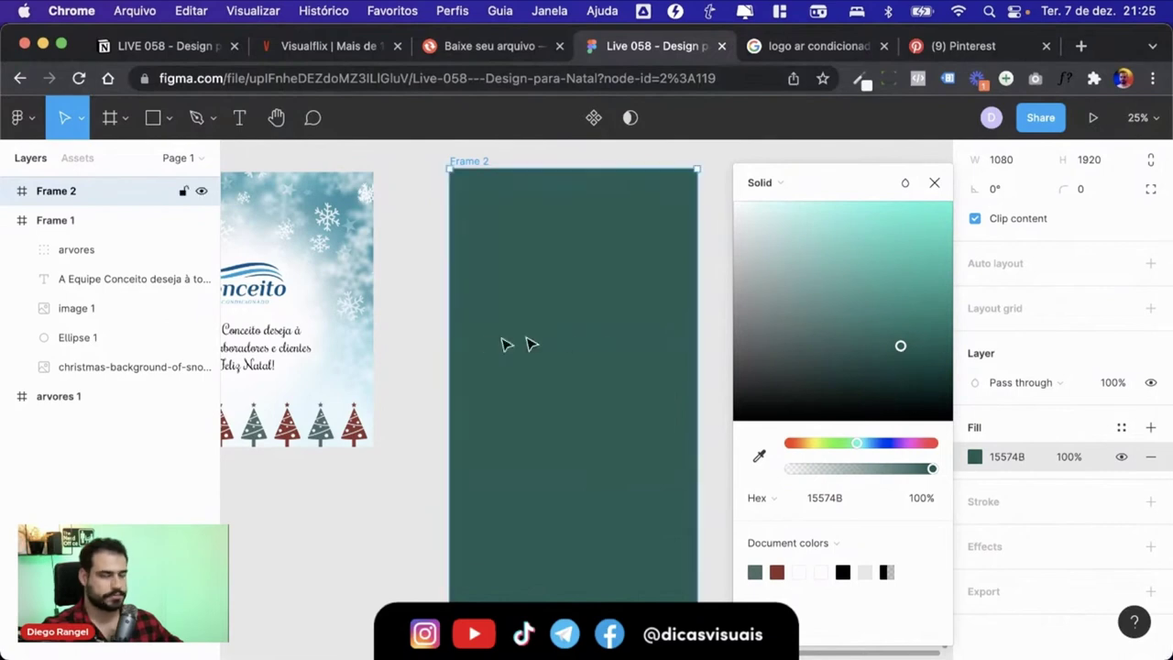
{"action": "left_click", "coordinate": [436, 346]}
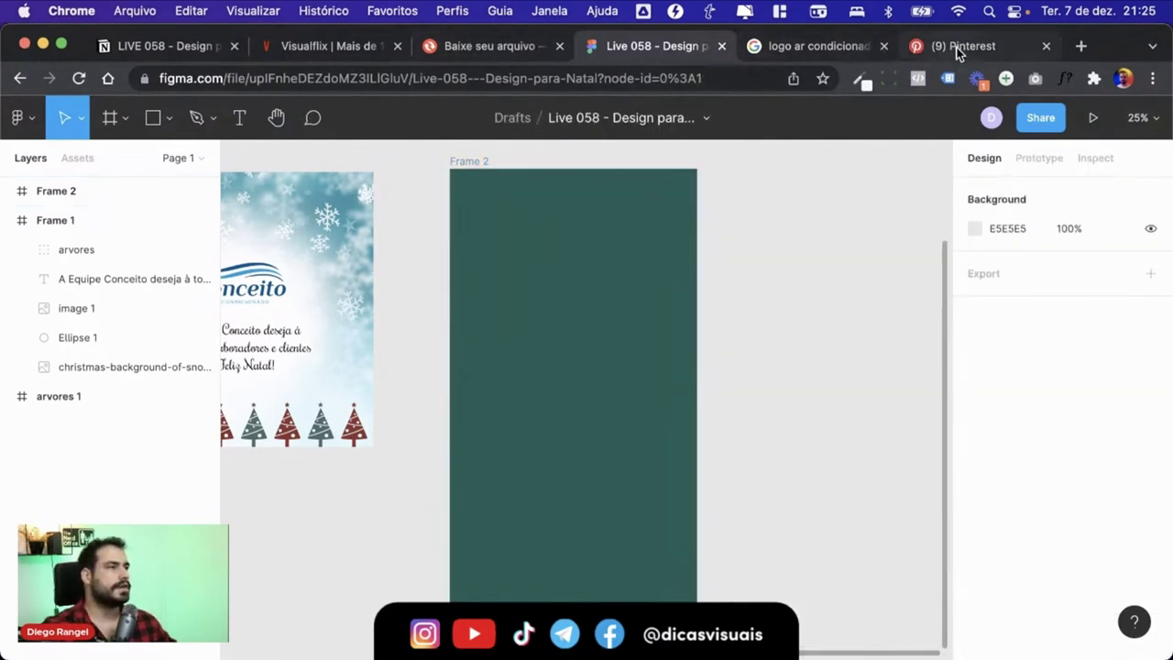
- Compare against the Pinterest reference, then darken the fill to 0B3C33
{"action": "left_click_drag", "start_coordinate": [956, 46], "coordinate": [817, 45]}
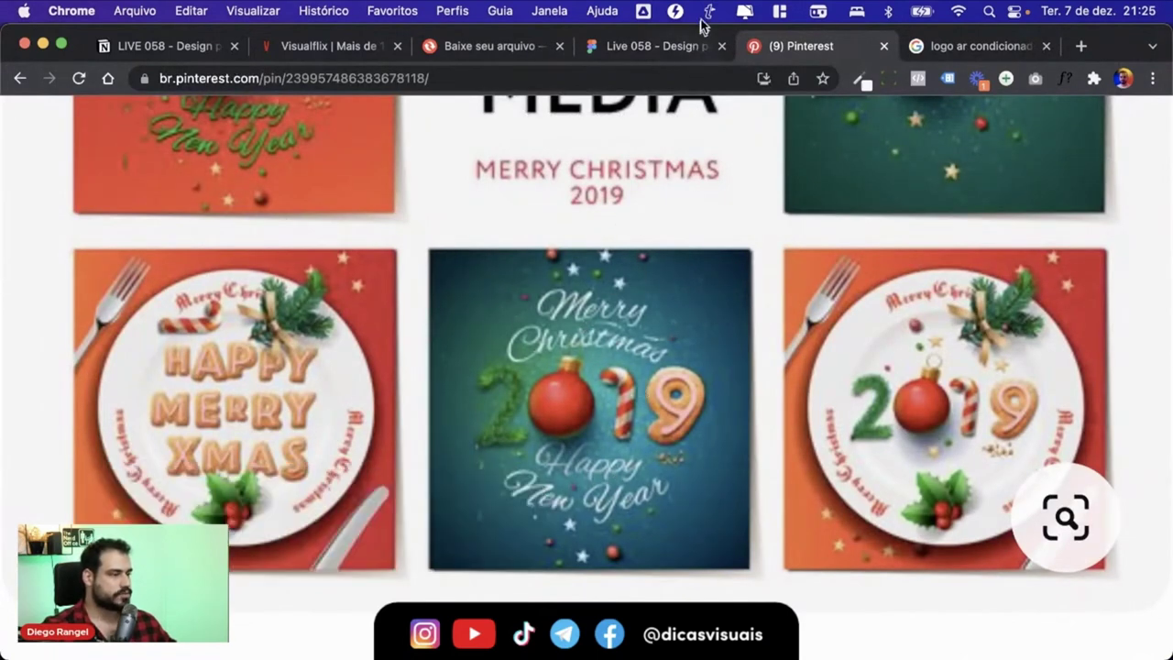
{"action": "left_click", "coordinate": [681, 52]}
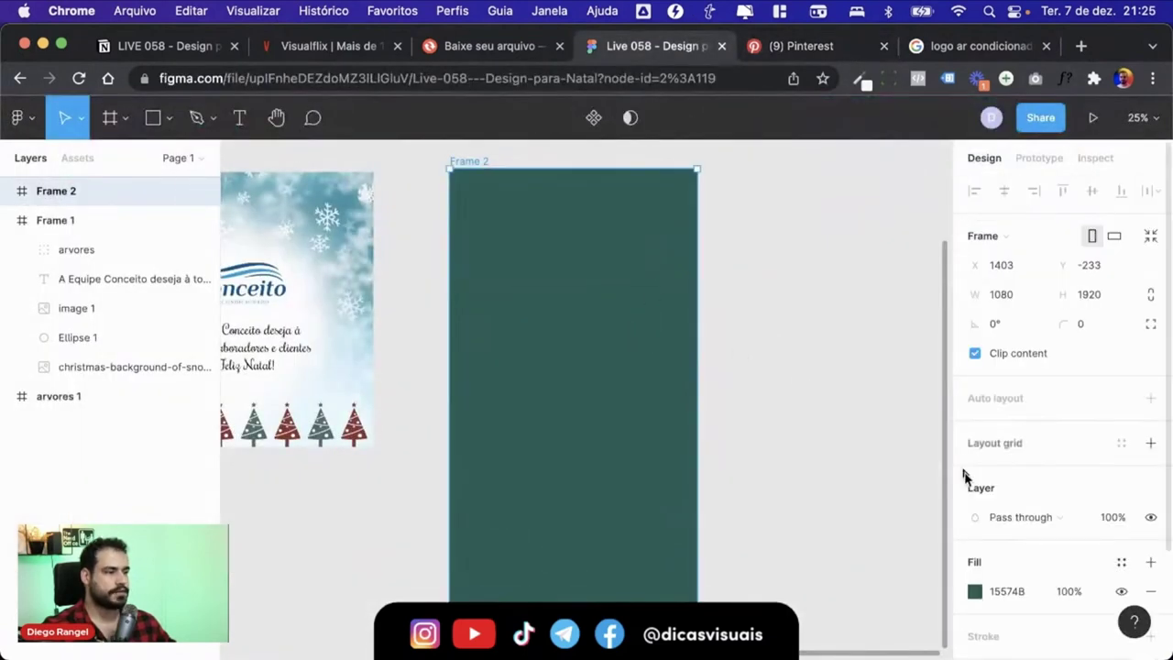
{"action": "left_click", "coordinate": [975, 591]}
{"action": "left_click_drag", "start_coordinate": [900, 353], "coordinate": [914, 369]}
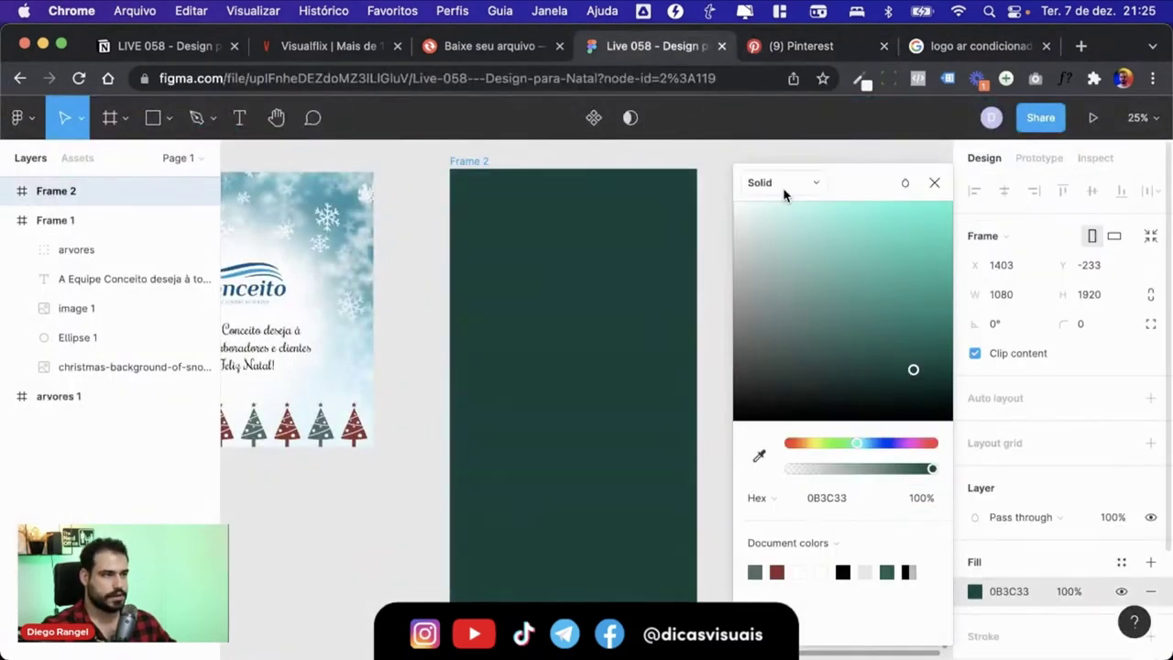
- Make Frame 2's fill a radial gradient with an opaque outer stop and a 106859 centre
{"action": "left_click", "coordinate": [779, 185]}
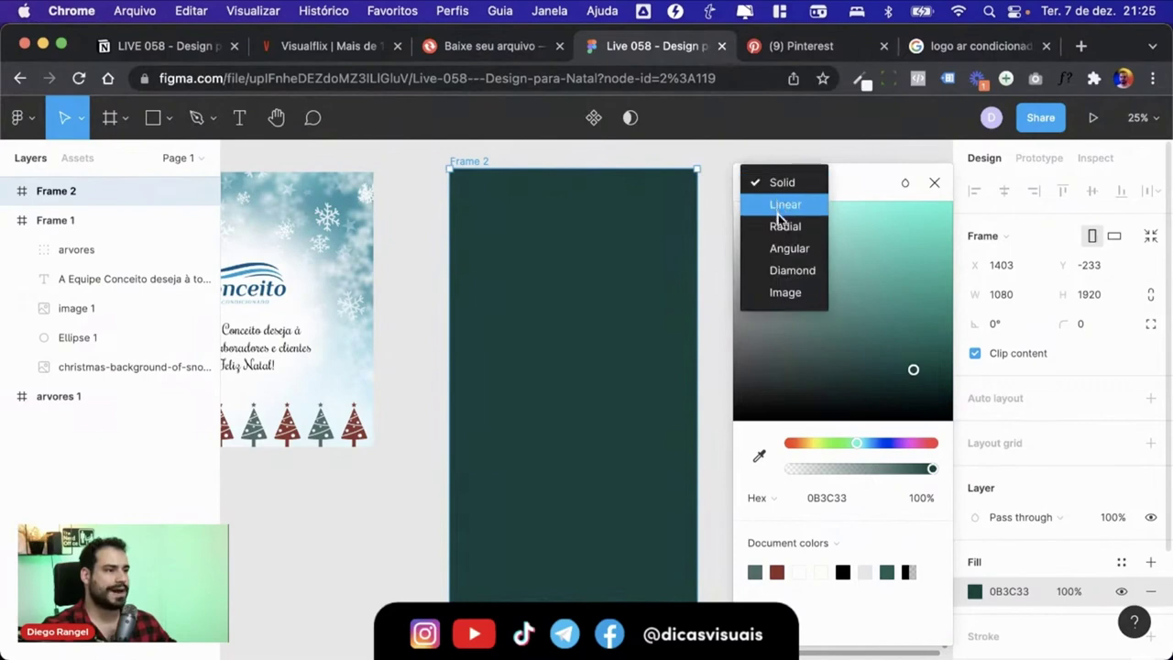
{"action": "left_click", "coordinate": [782, 227]}
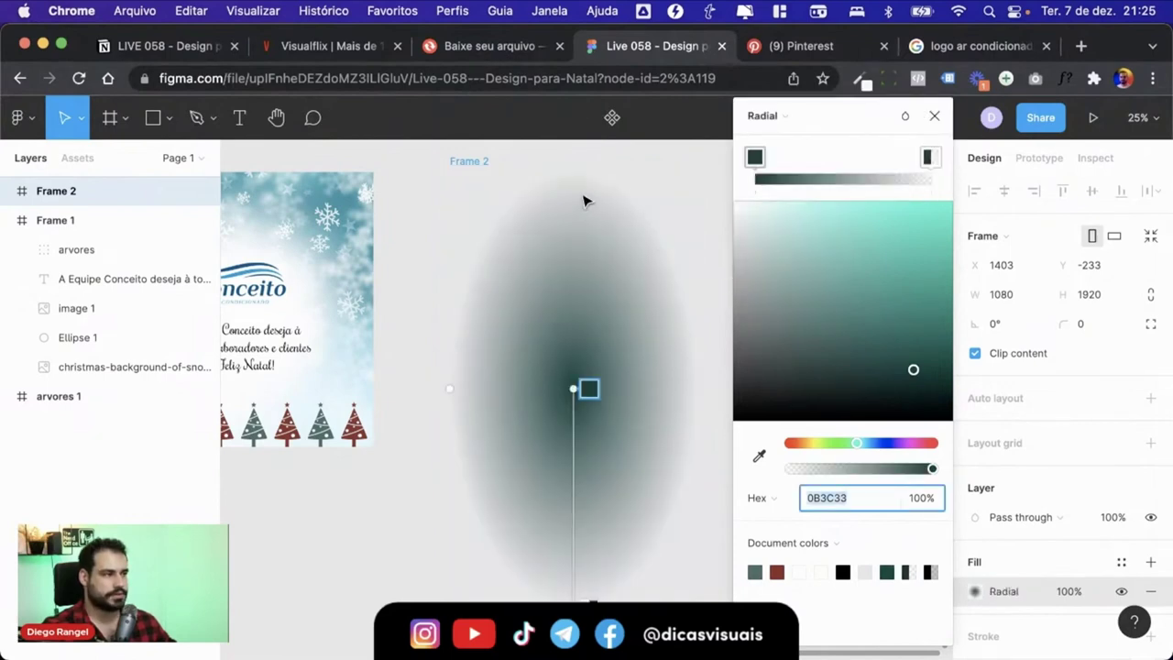
{"action": "left_click", "coordinate": [928, 158]}
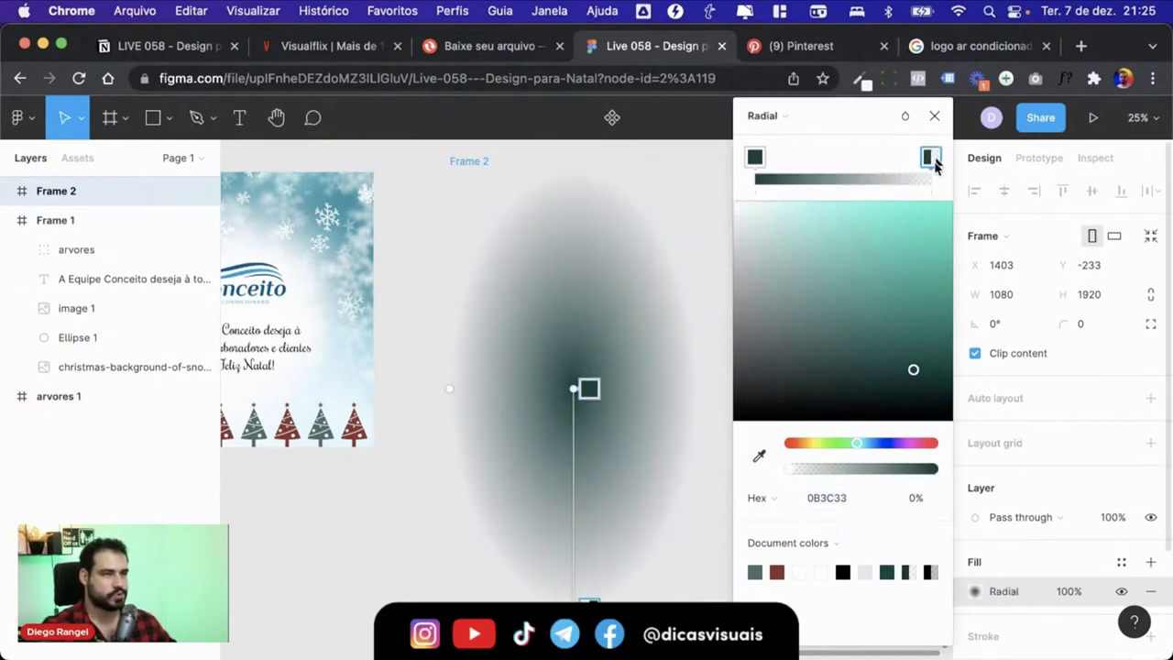
{"action": "left_click_drag", "start_coordinate": [788, 471], "coordinate": [983, 470]}
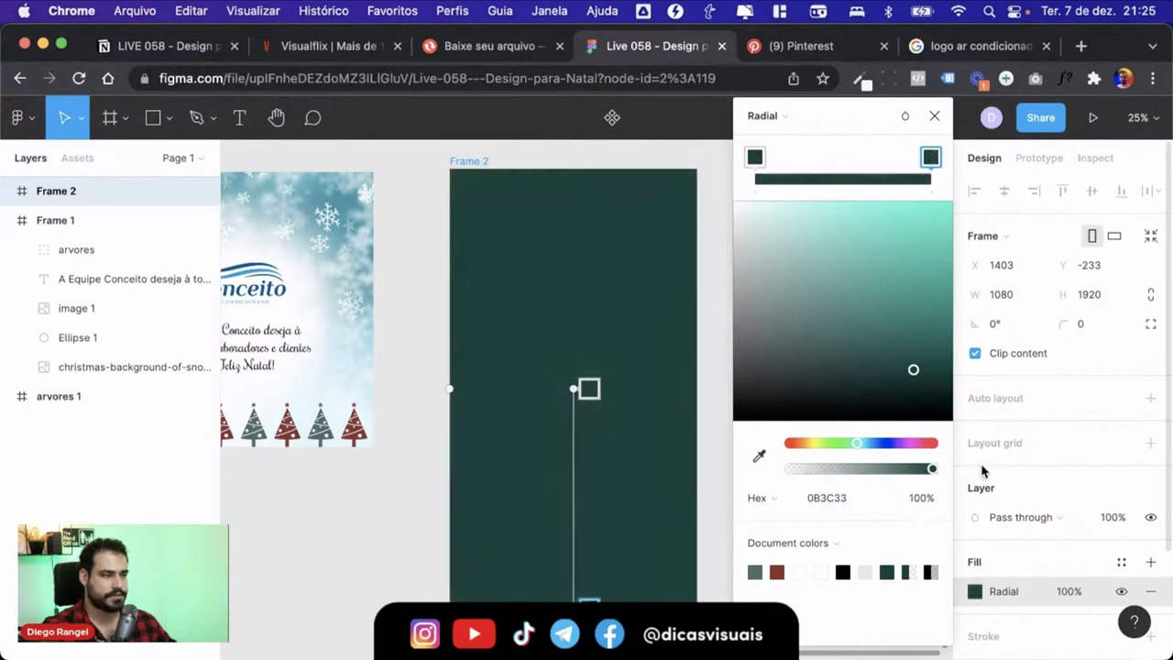
{"action": "left_click", "coordinate": [755, 158]}
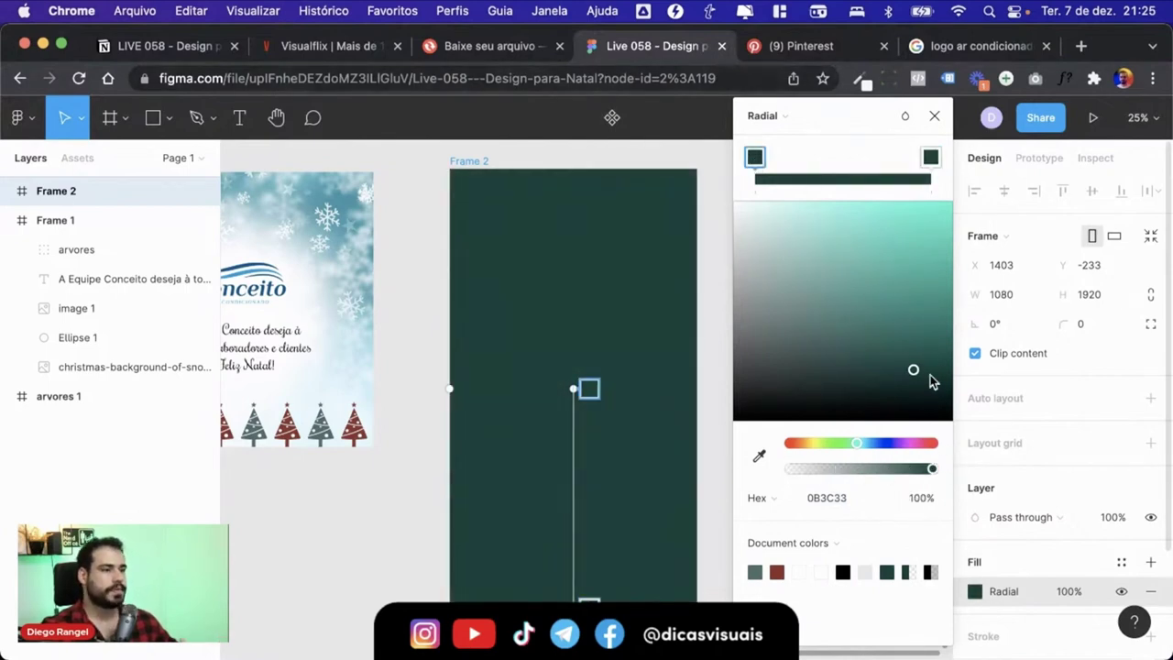
{"action": "mouse_move", "coordinate": [915, 374]}
{"action": "left_mouse_down"}
{"action": "mouse_move", "coordinate": [921, 339]}
{"action": "mouse_move", "coordinate": [906, 315]}
{"action": "left_mouse_up"}
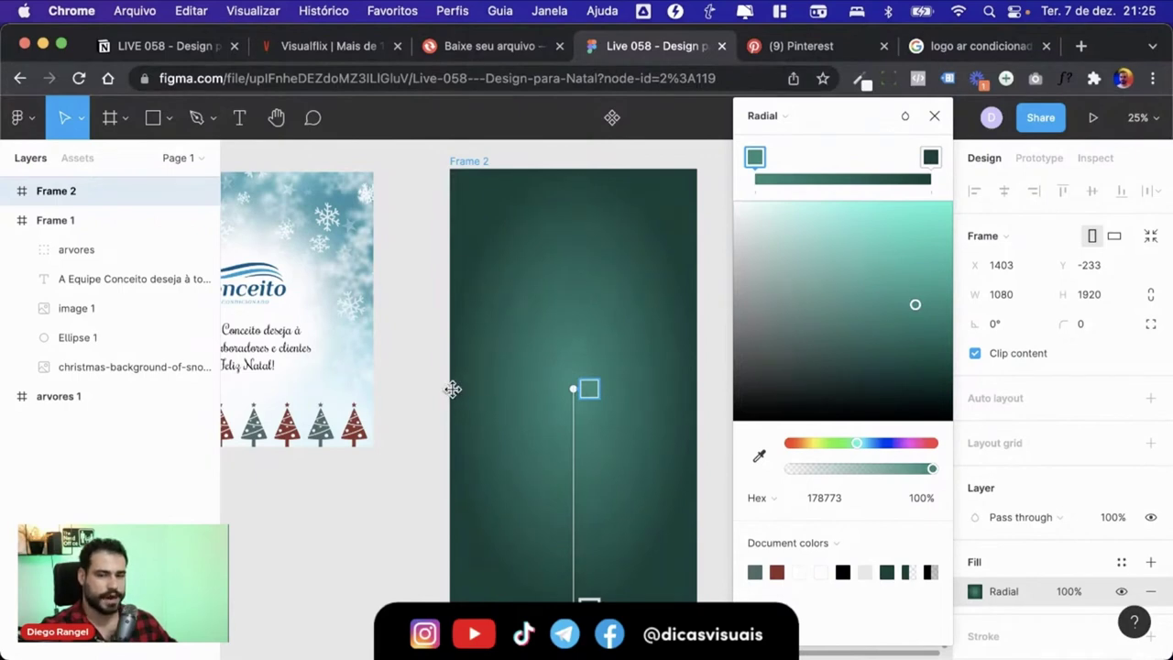
- Stretch the radial gradient's spread wider toward the frame edges
{"action": "mouse_move", "coordinate": [438, 390]}
{"action": "left_mouse_down"}
{"action": "mouse_move", "coordinate": [327, 387]}
{"action": "mouse_move", "coordinate": [452, 388]}
{"action": "left_mouse_up"}
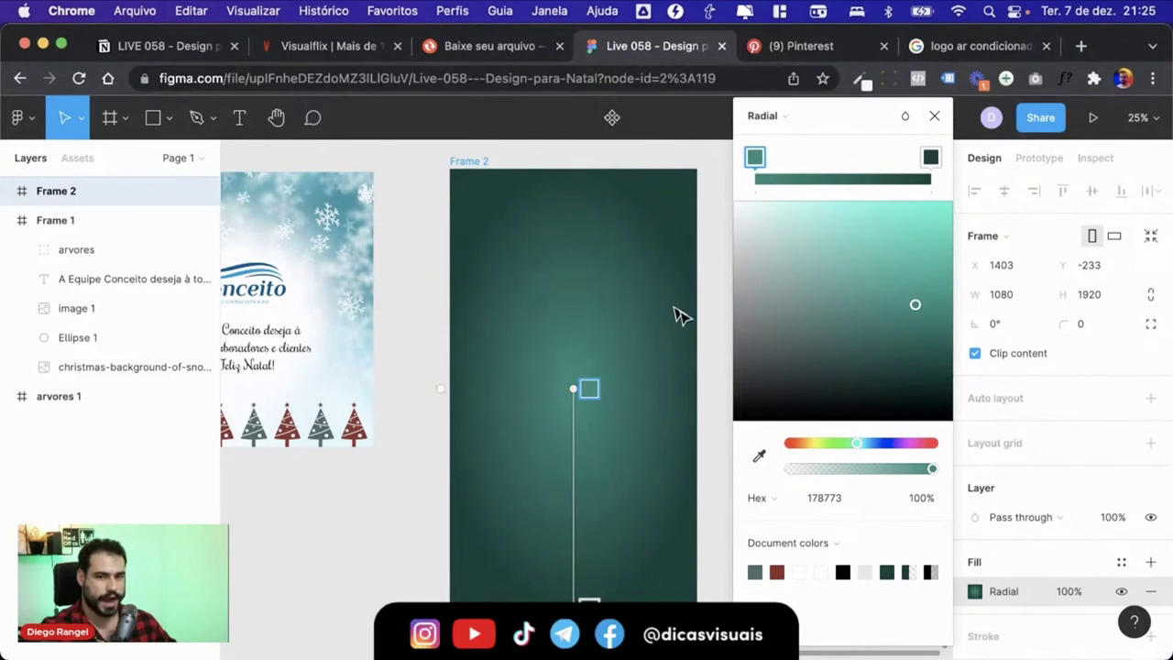
{"action": "mouse_move", "coordinate": [437, 389]}
{"action": "left_mouse_down"}
{"action": "mouse_move", "coordinate": [351, 387]}
{"action": "mouse_move", "coordinate": [547, 385]}
{"action": "mouse_move", "coordinate": [368, 388]}
{"action": "left_mouse_up"}
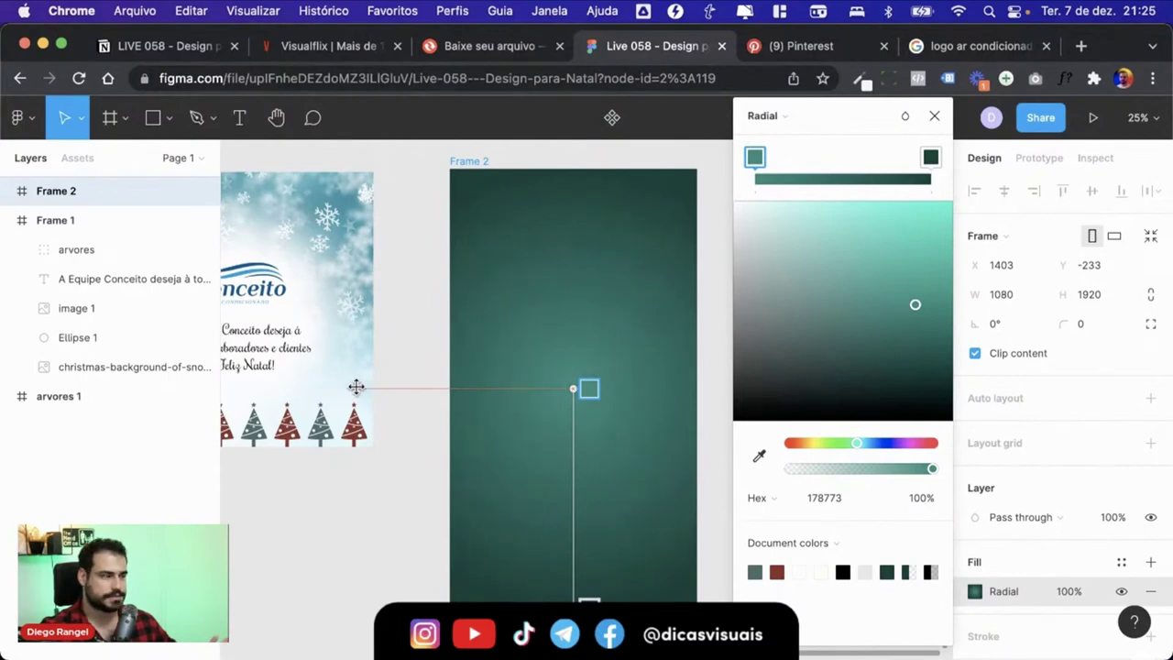
{"action": "left_click_drag", "start_coordinate": [351, 387], "coordinate": [349, 388]}
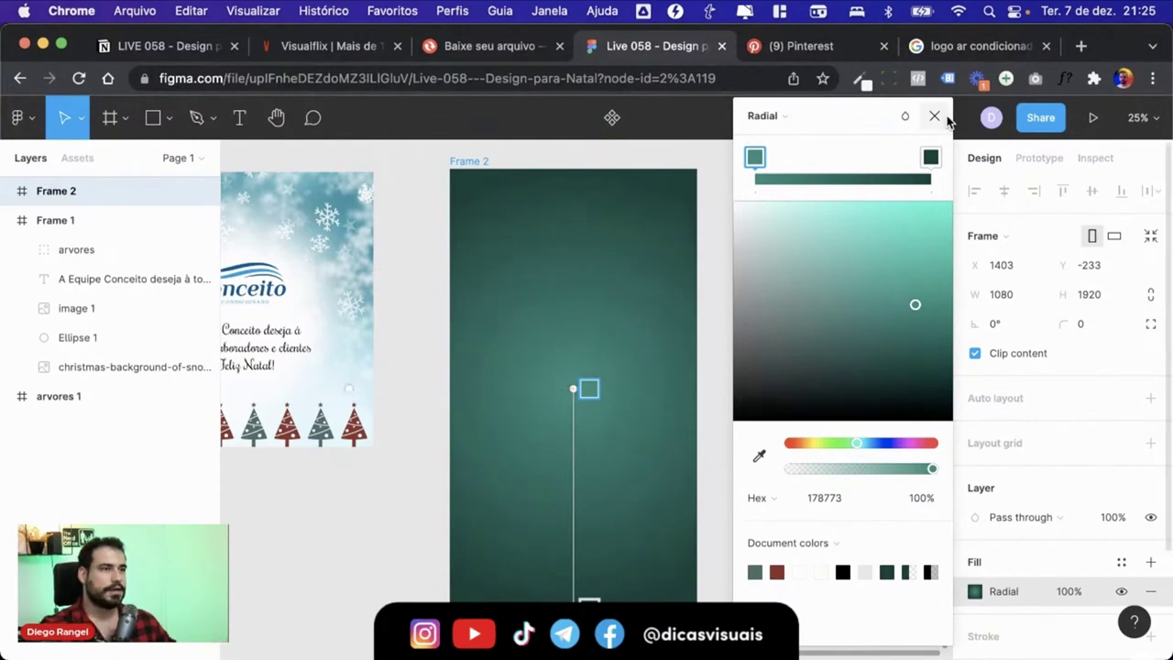
{"action": "left_click", "coordinate": [867, 228]}
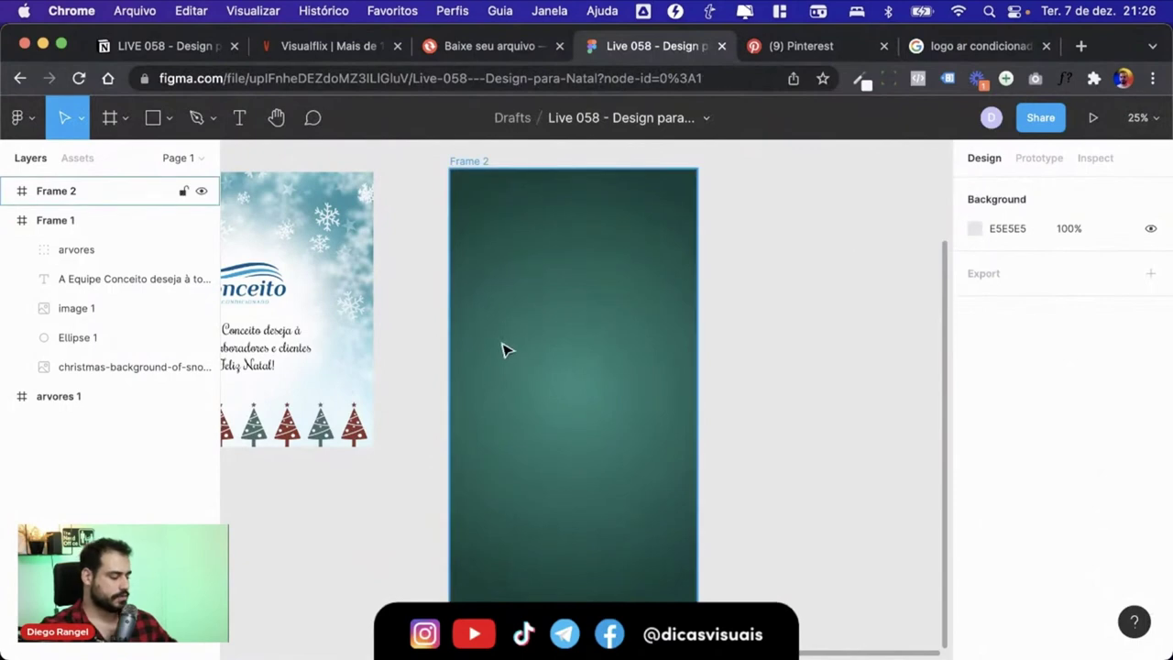
- Draw a circle in Frame 2 filled with light blue 20A6C3
{"action": "key", "text": "o"}
{"action": "mouse_move", "coordinate": [533, 311]}
{"action": "left_mouse_down"}
{"action": "mouse_move", "coordinate": [668, 459]}
{"action": "mouse_move", "coordinate": [656, 453]}
{"action": "left_mouse_up"}
{"action": "scroll", "coordinate": [1008, 495], "scroll_direction": "down", "scroll_amount": 3}
{"action": "left_click", "coordinate": [973, 456]}
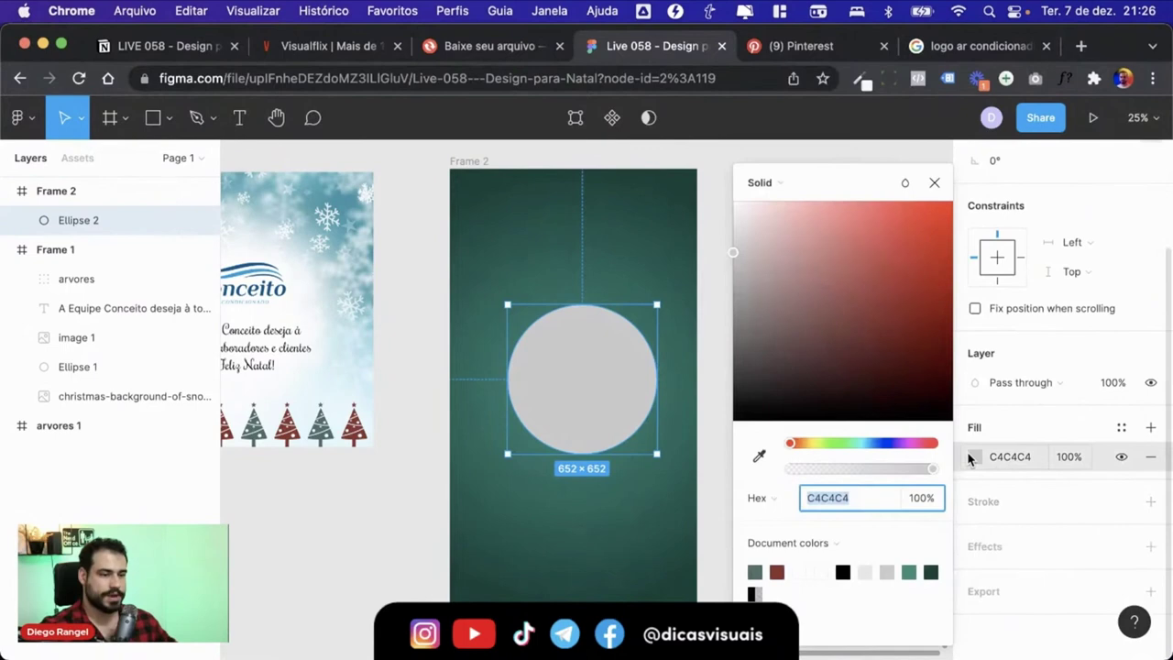
{"action": "left_click", "coordinate": [861, 442]}
{"action": "left_click", "coordinate": [914, 277]}
{"action": "left_click_drag", "start_coordinate": [914, 277], "coordinate": [916, 252]}
{"action": "left_click", "coordinate": [865, 443]}
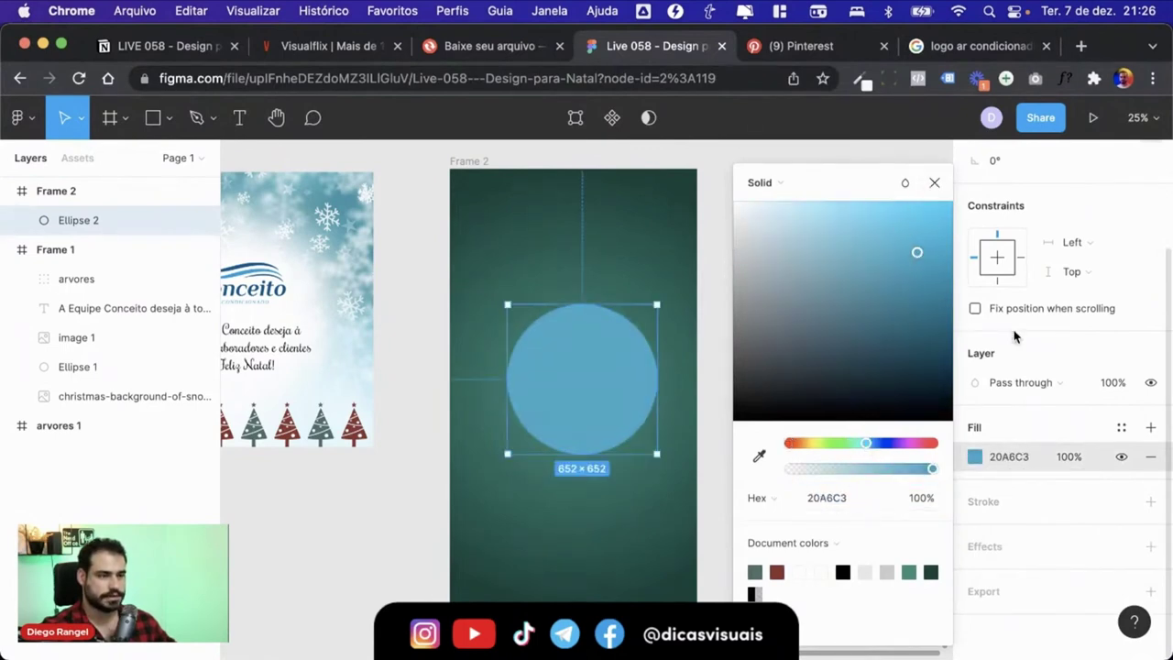
{"action": "left_click", "coordinate": [946, 188]}
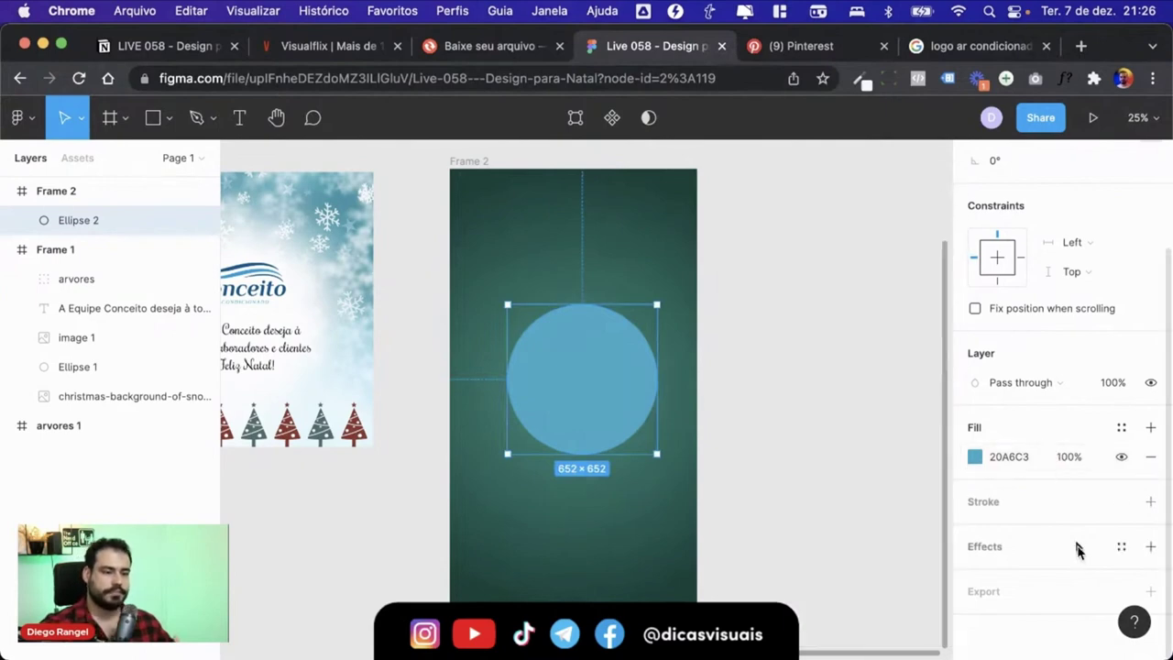
- Add a Layer blur of 200 to the circle
{"action": "left_click", "coordinate": [1151, 546]}
{"action": "left_click", "coordinate": [1044, 548]}
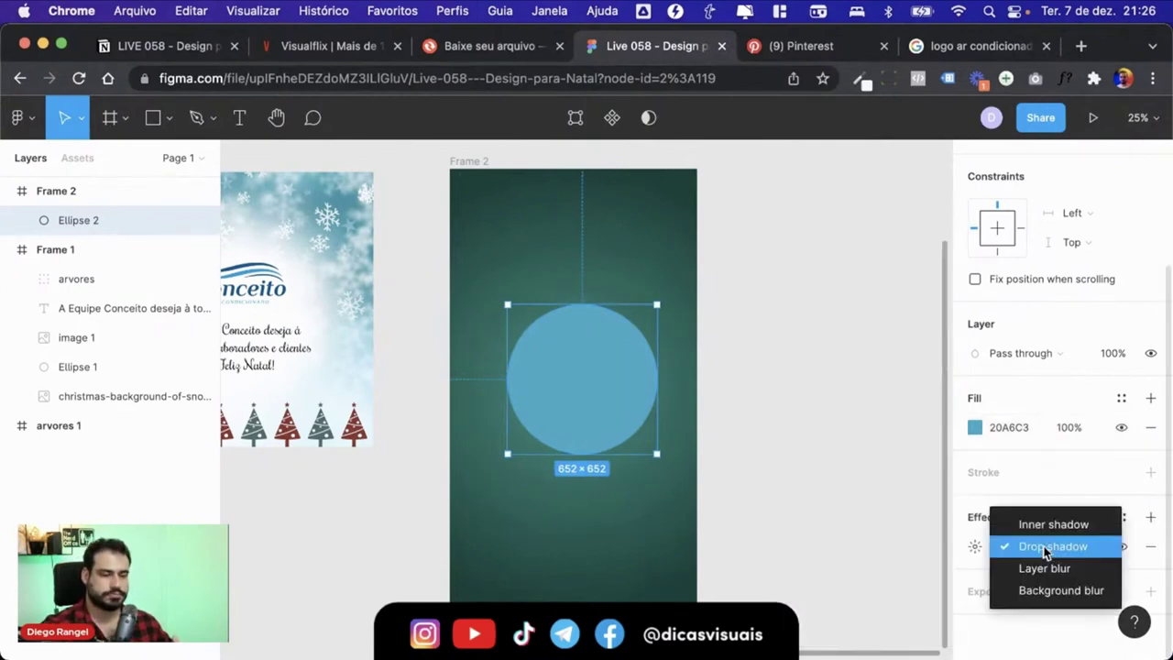
{"action": "left_click", "coordinate": [1045, 568]}
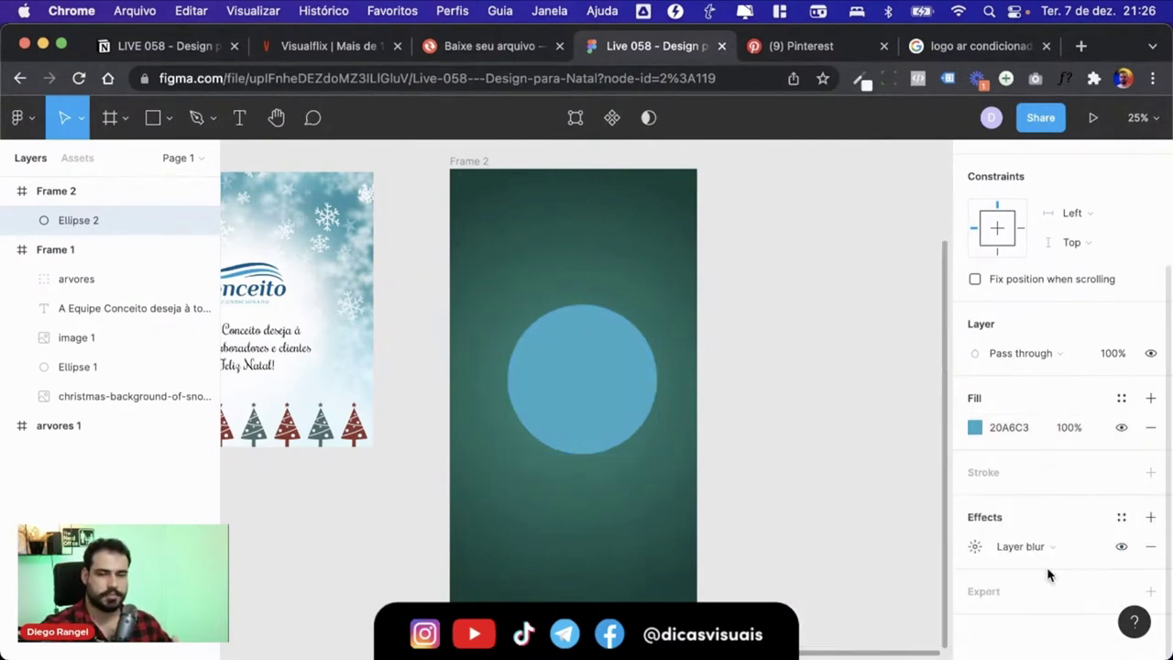
{"action": "left_click", "coordinate": [976, 548]}
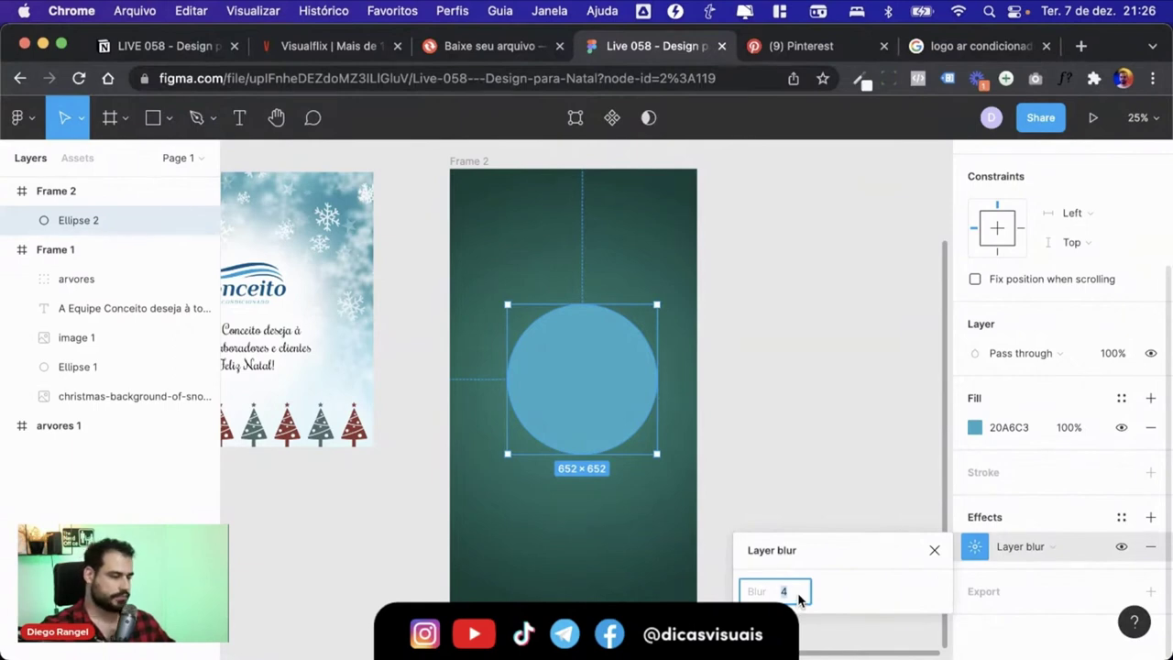
{"action": "key", "text": "Return"}
{"action": "key", "text": "Escape"}
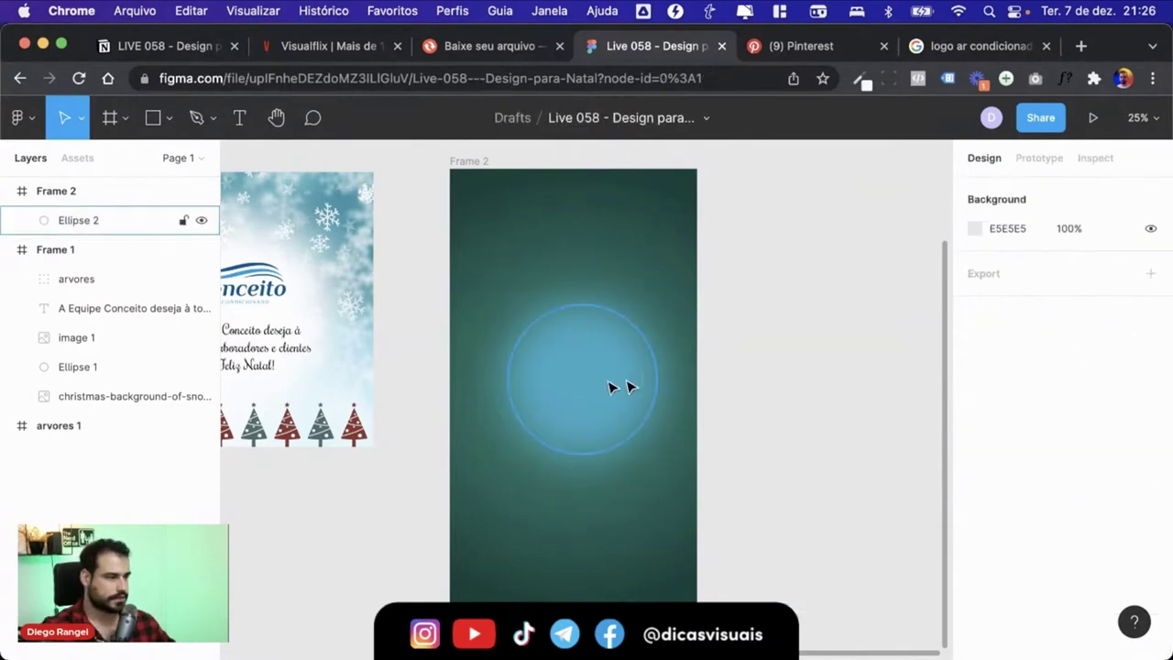
- Enlarge the blurred circle to 1188 × 1188 to fill the frame
{"action": "left_click", "coordinate": [618, 387]}
{"action": "left_click_drag", "start_coordinate": [657, 302], "coordinate": [719, 243]}
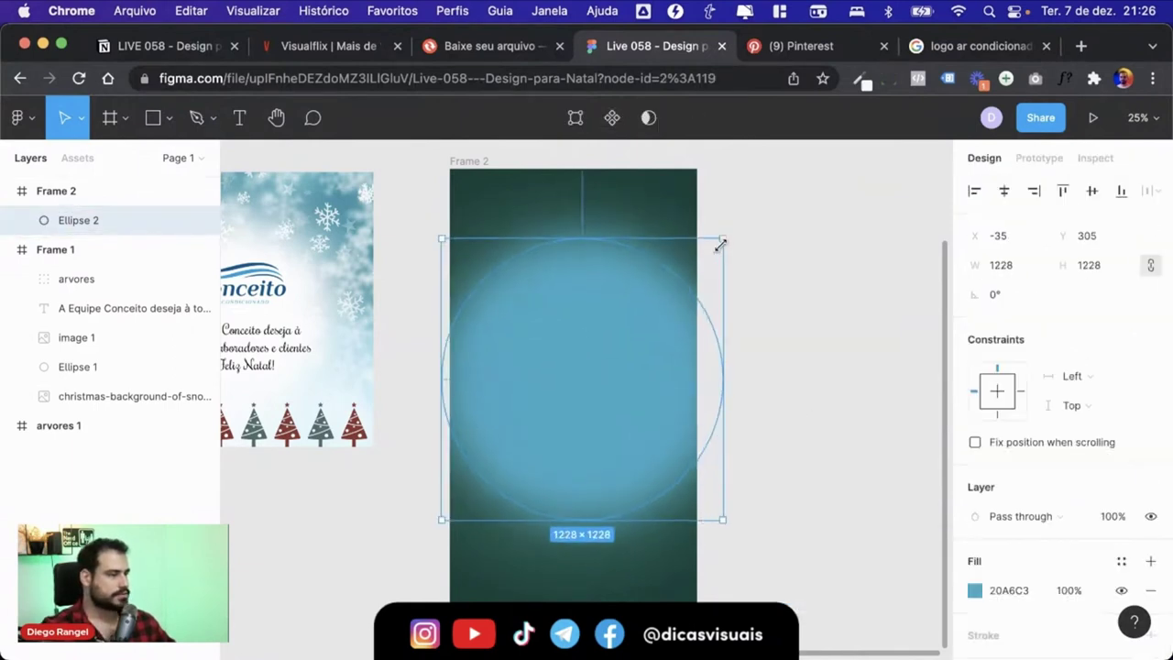
{"action": "left_click_drag", "start_coordinate": [626, 360], "coordinate": [628, 363]}
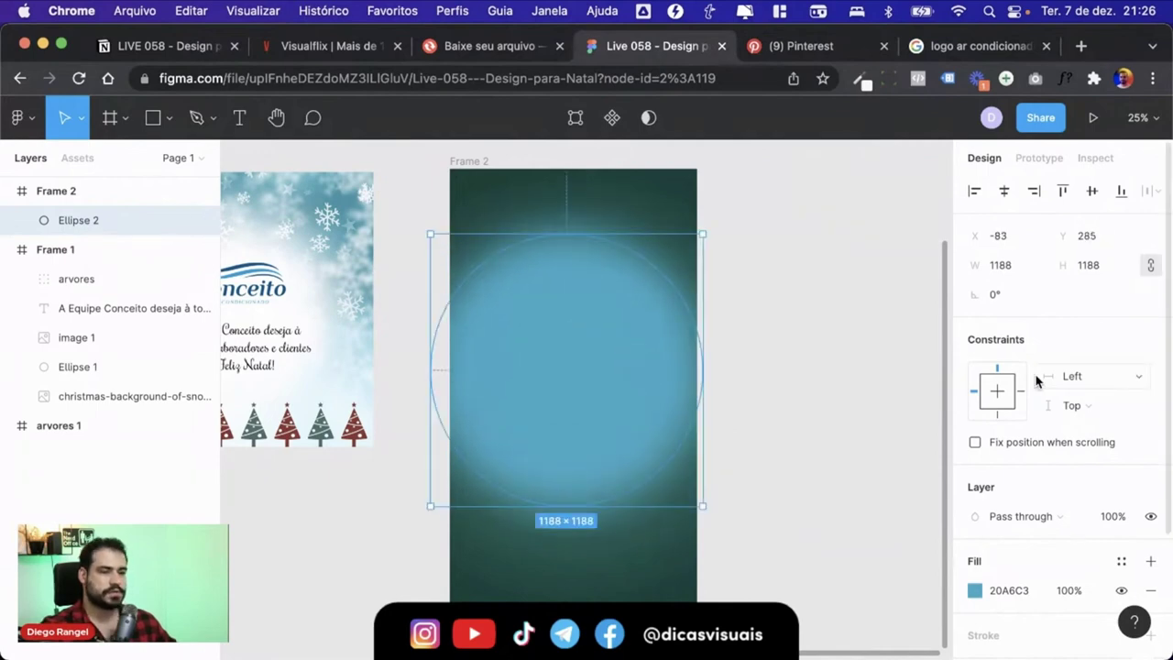
{"action": "scroll", "coordinate": [1052, 477], "scroll_direction": "down", "scroll_amount": 4}
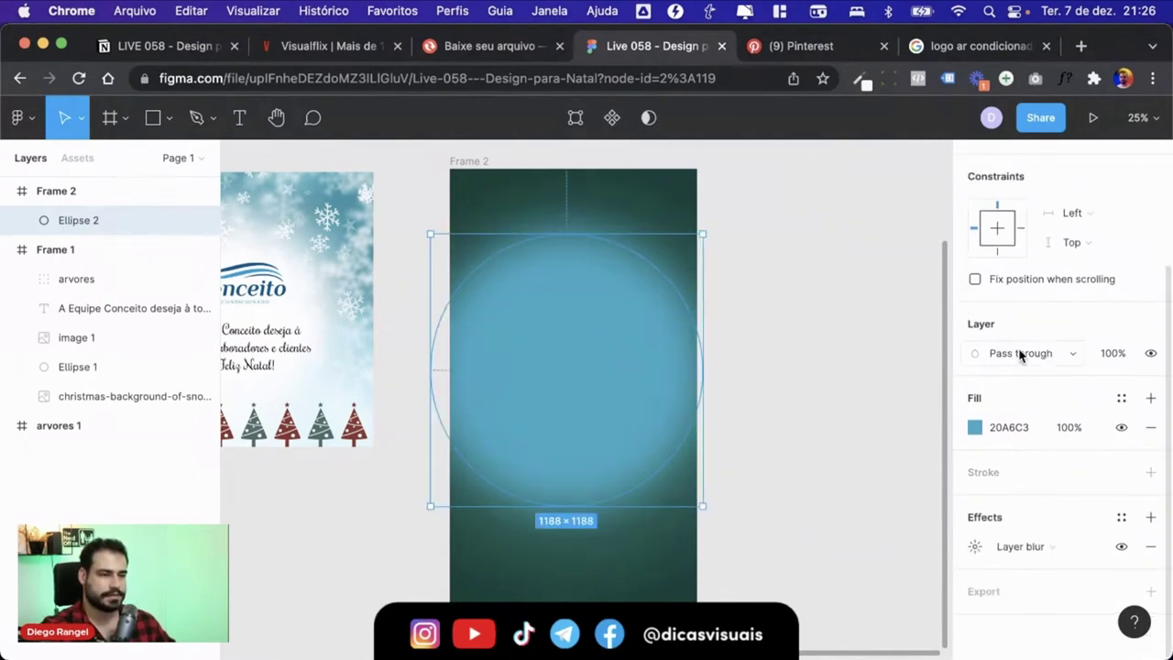
- Try Overlay, then set the circle's blend mode to Soft light
{"action": "left_click", "coordinate": [1017, 354]}
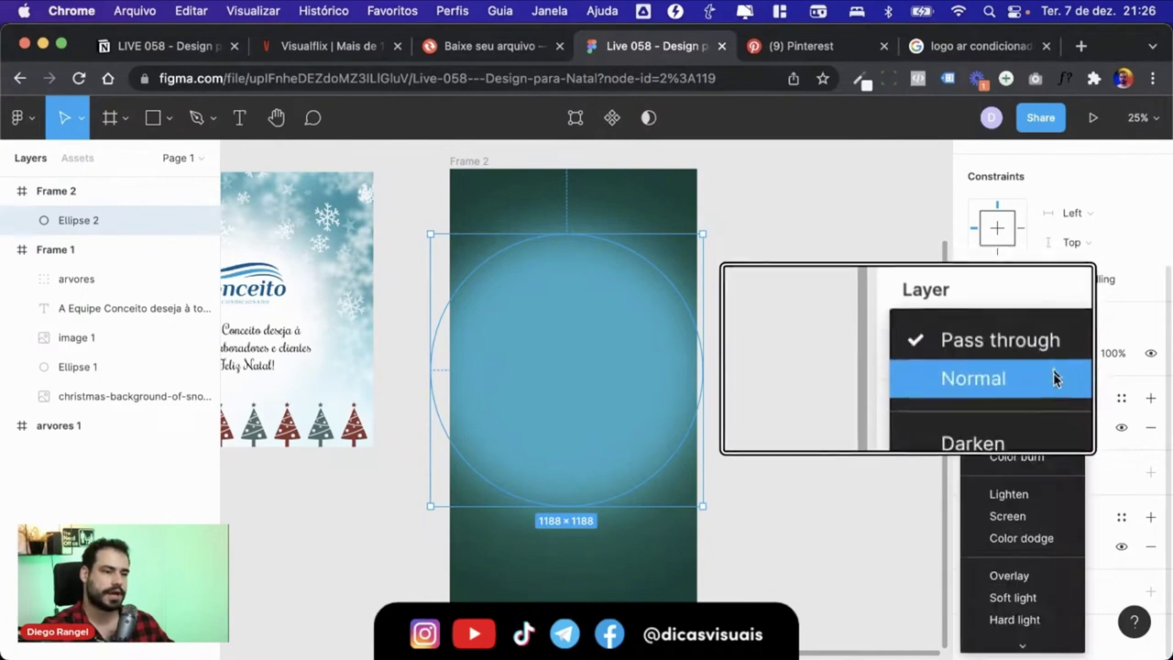
{"action": "left_click", "coordinate": [1049, 575]}
{"action": "mouse_move", "coordinate": [531, 366]}
{"action": "left_mouse_down"}
{"action": "mouse_move", "coordinate": [446, 328]}
{"action": "mouse_move", "coordinate": [539, 375]}
{"action": "left_mouse_up"}
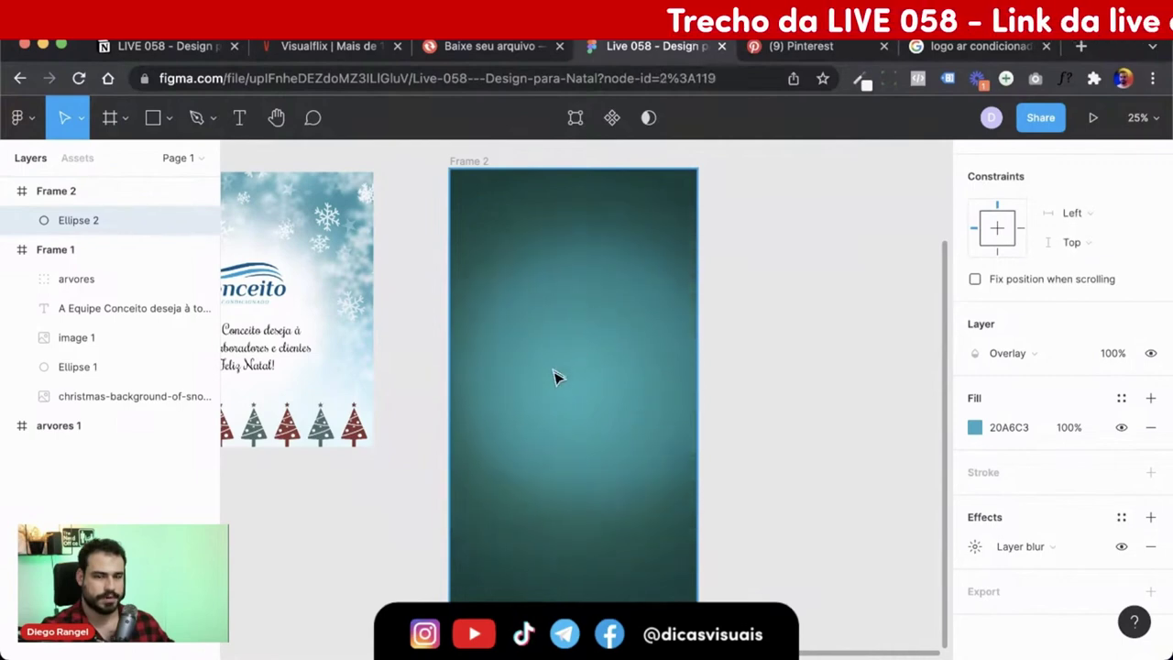
{"action": "left_click", "coordinate": [1008, 353]}
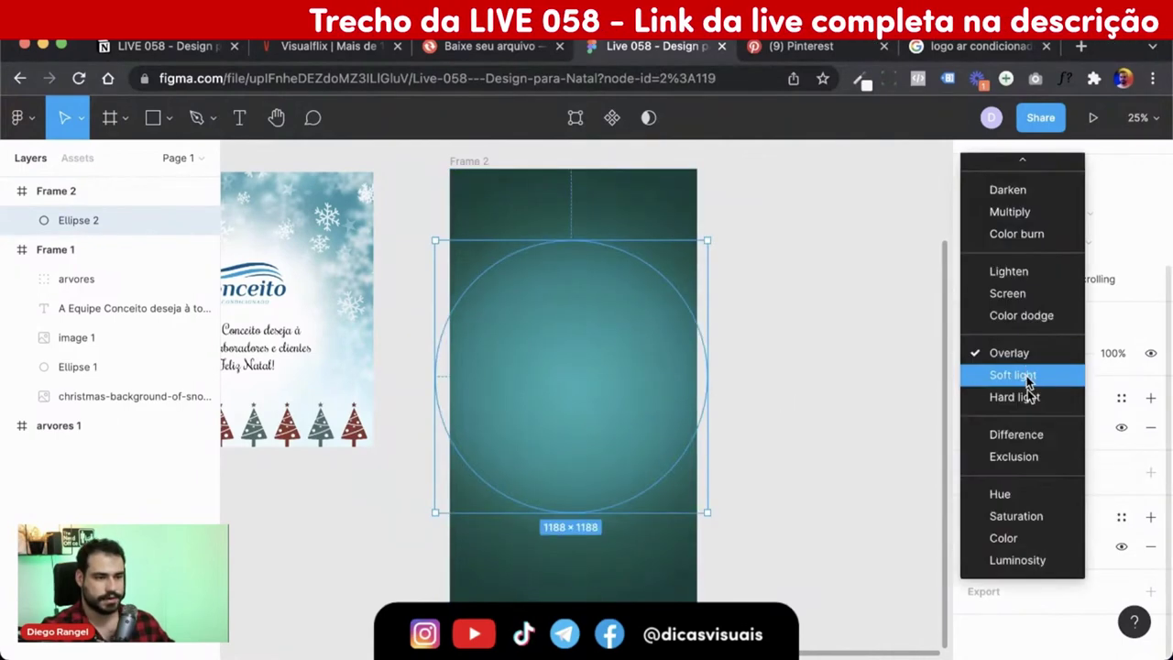
{"action": "left_click", "coordinate": [1029, 375]}
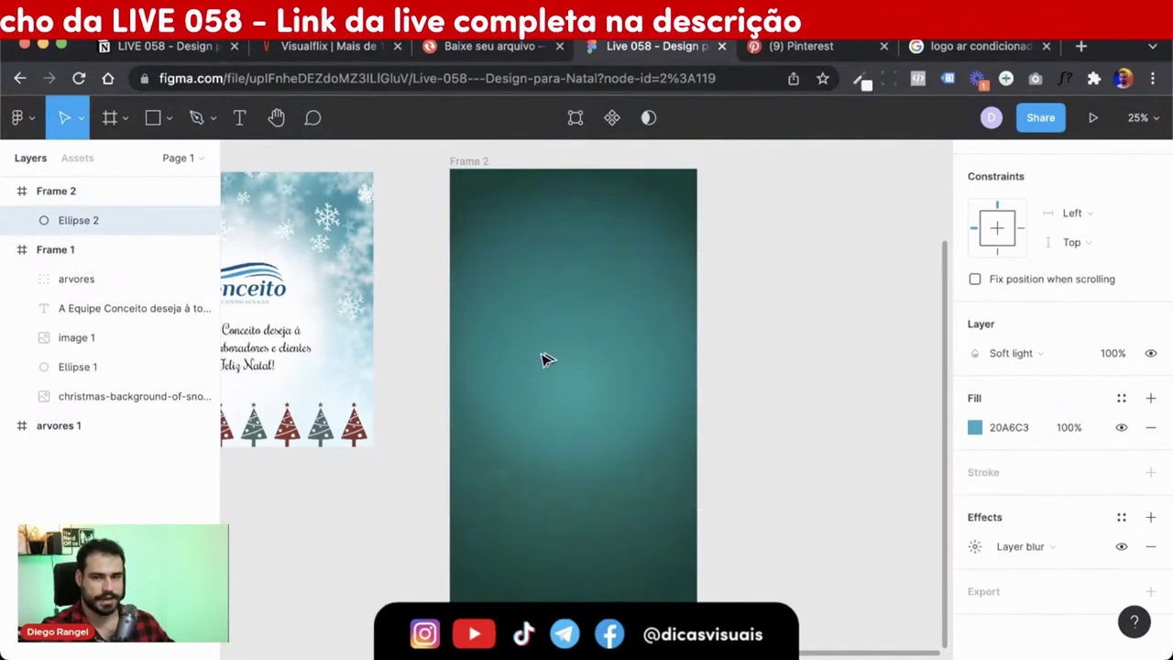
- Increase the circle's layer blur to 300
{"action": "left_click", "coordinate": [524, 413]}
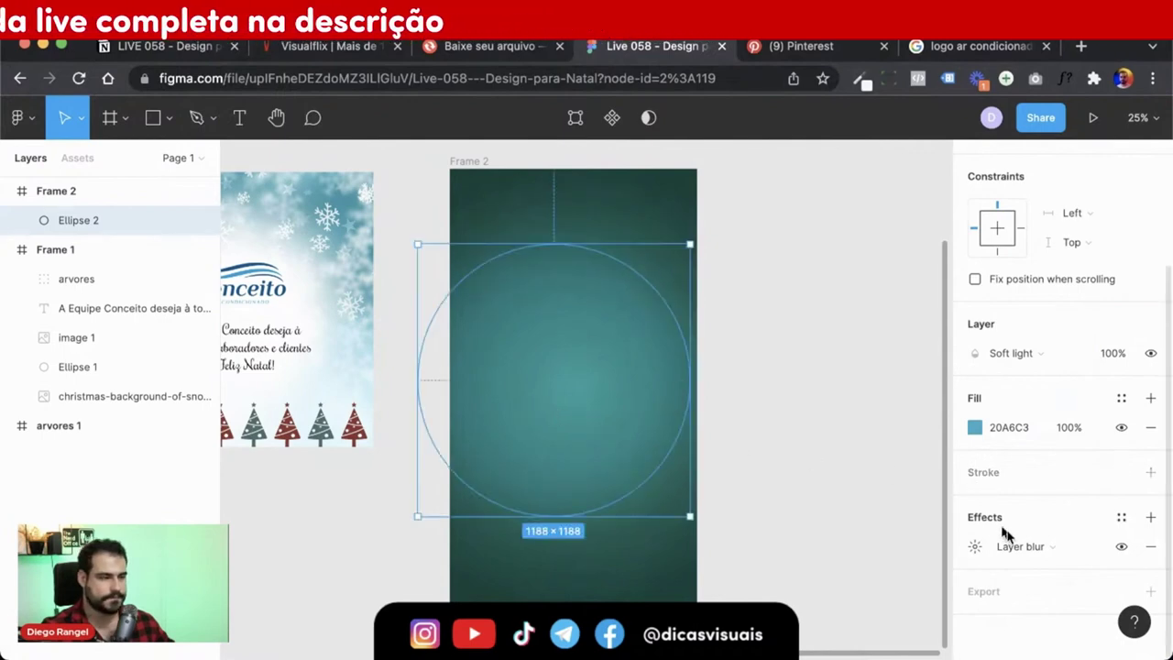
{"action": "left_click", "coordinate": [976, 547]}
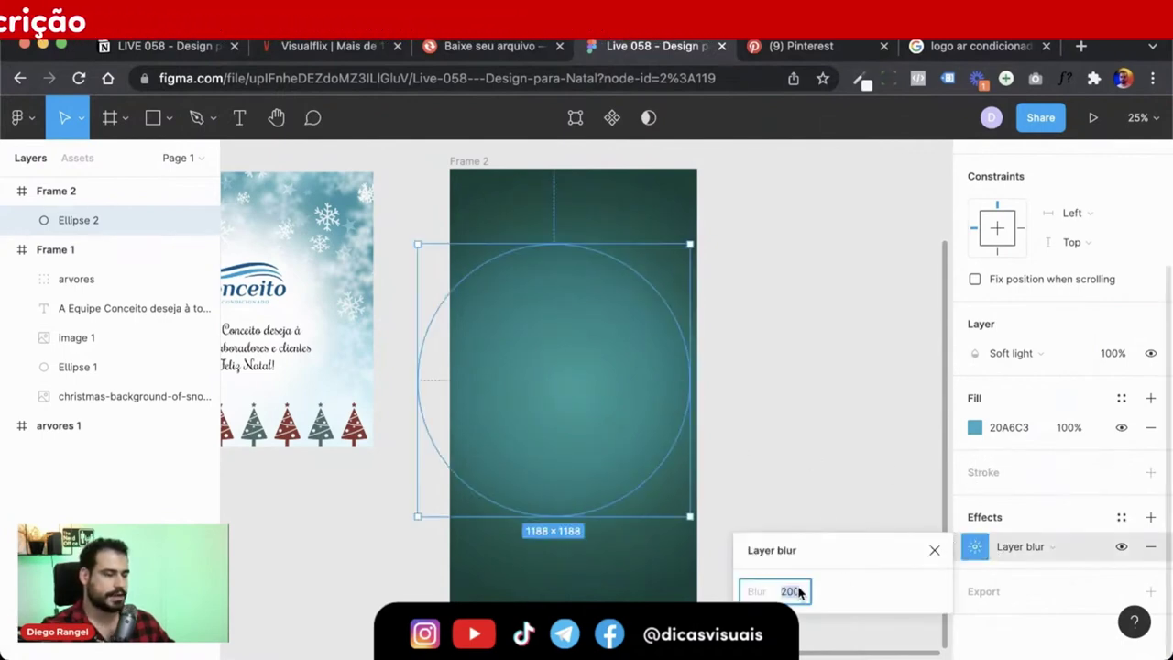
{"action": "type", "text": "300"}
{"action": "key", "text": "Return"}
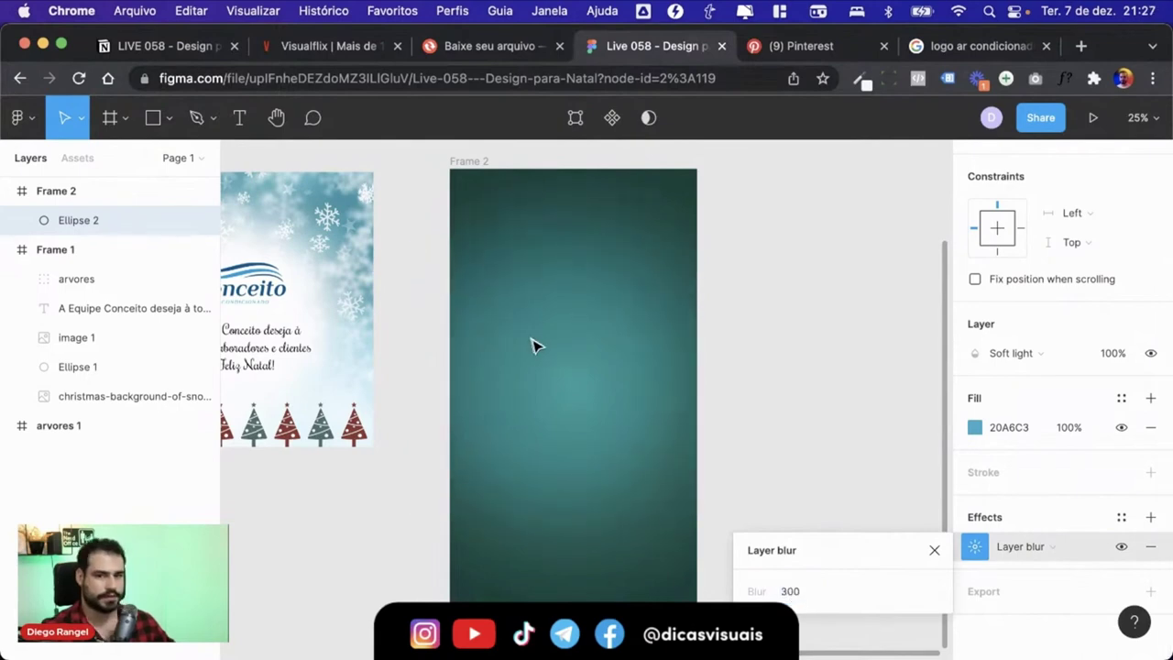
{"action": "left_click", "coordinate": [733, 348]}
- Reposition the glowing circle near the centre of Frame 2
{"action": "left_click", "coordinate": [675, 359]}
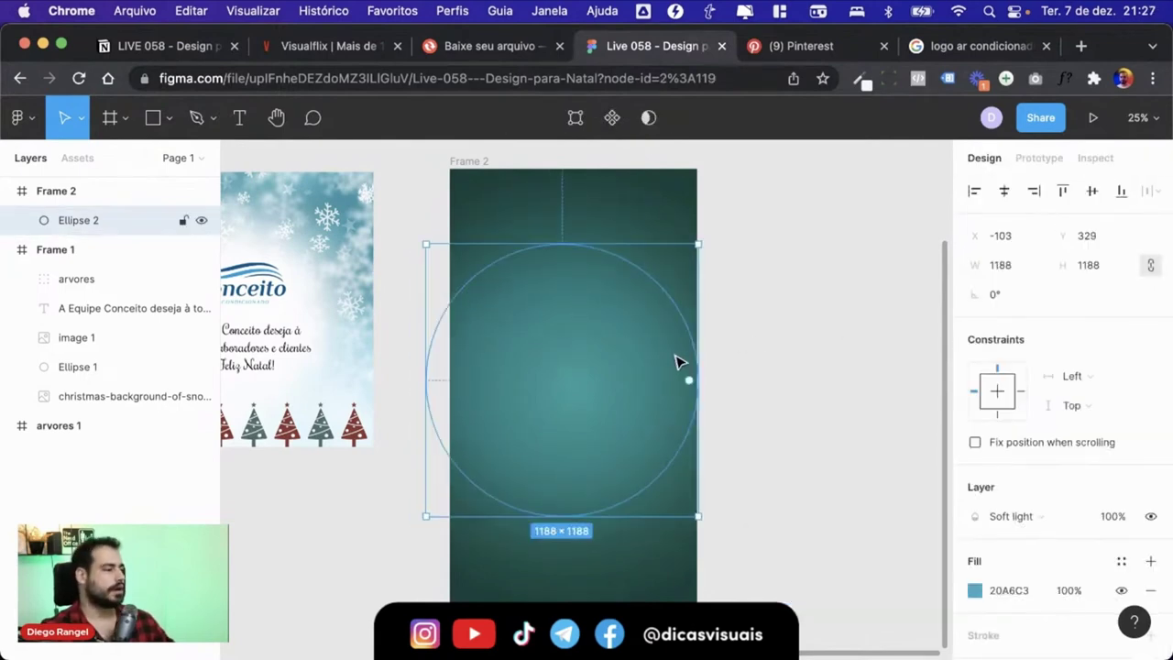
{"action": "key", "text": "super+x"}
{"action": "left_click", "coordinate": [534, 364]}
{"action": "key", "text": "super+v"}
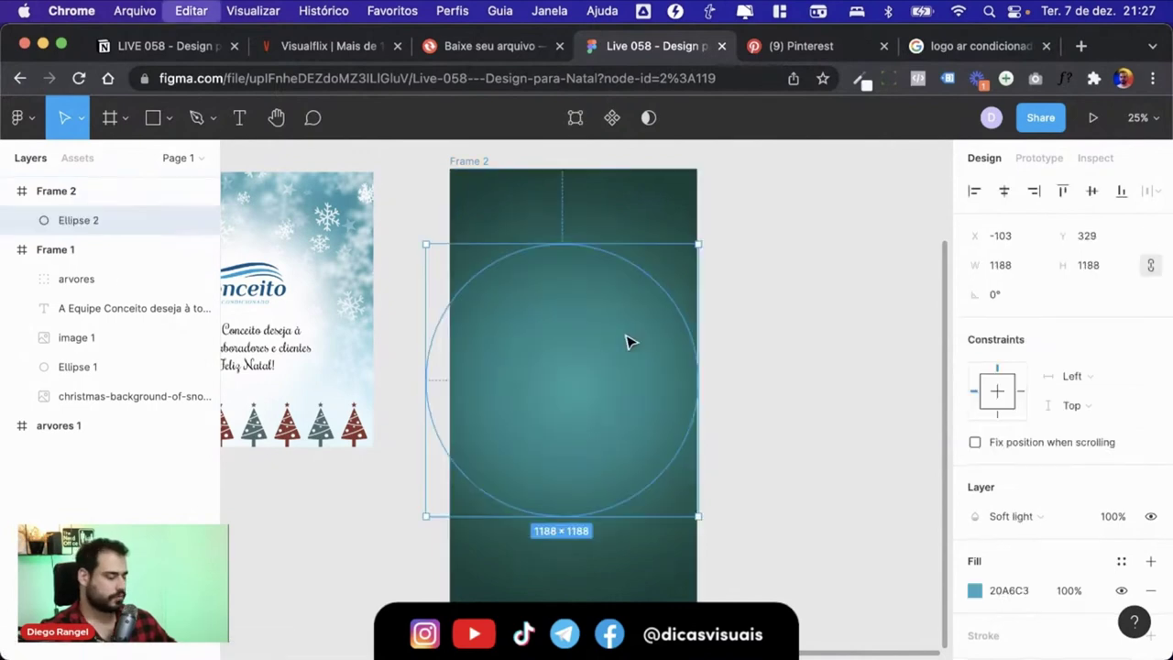
{"action": "double_click", "coordinate": [577, 356]}
{"action": "key", "text": "Escape"}
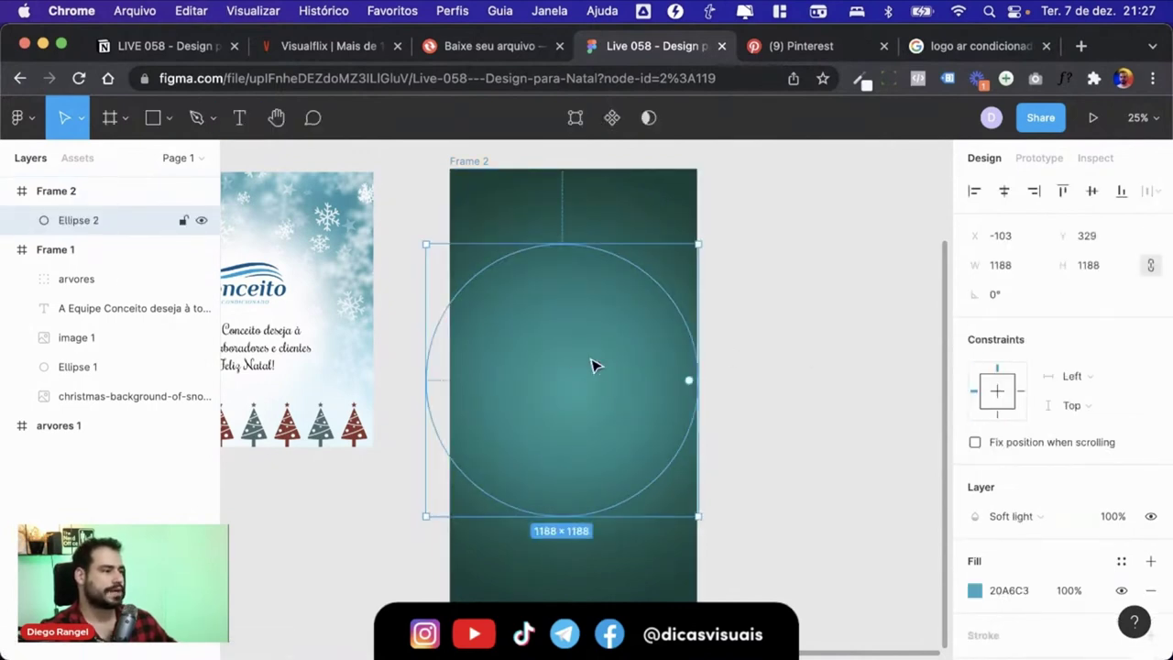
{"action": "left_click_drag", "start_coordinate": [616, 351], "coordinate": [650, 234]}
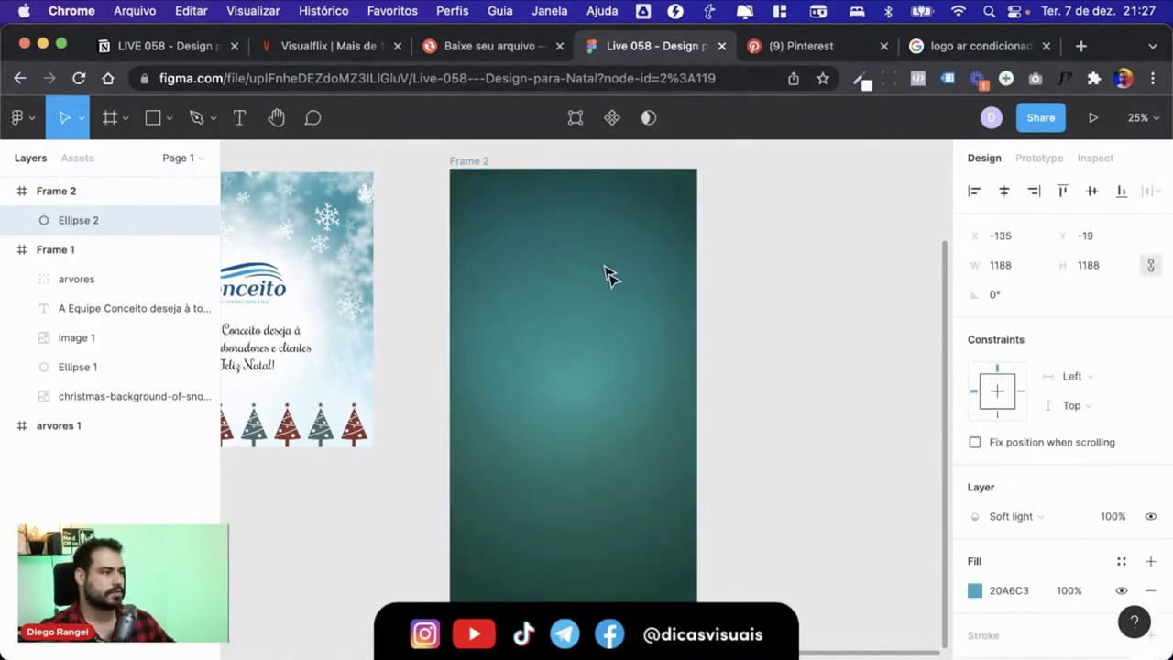
{"action": "left_click_drag", "start_coordinate": [623, 343], "coordinate": [640, 398]}
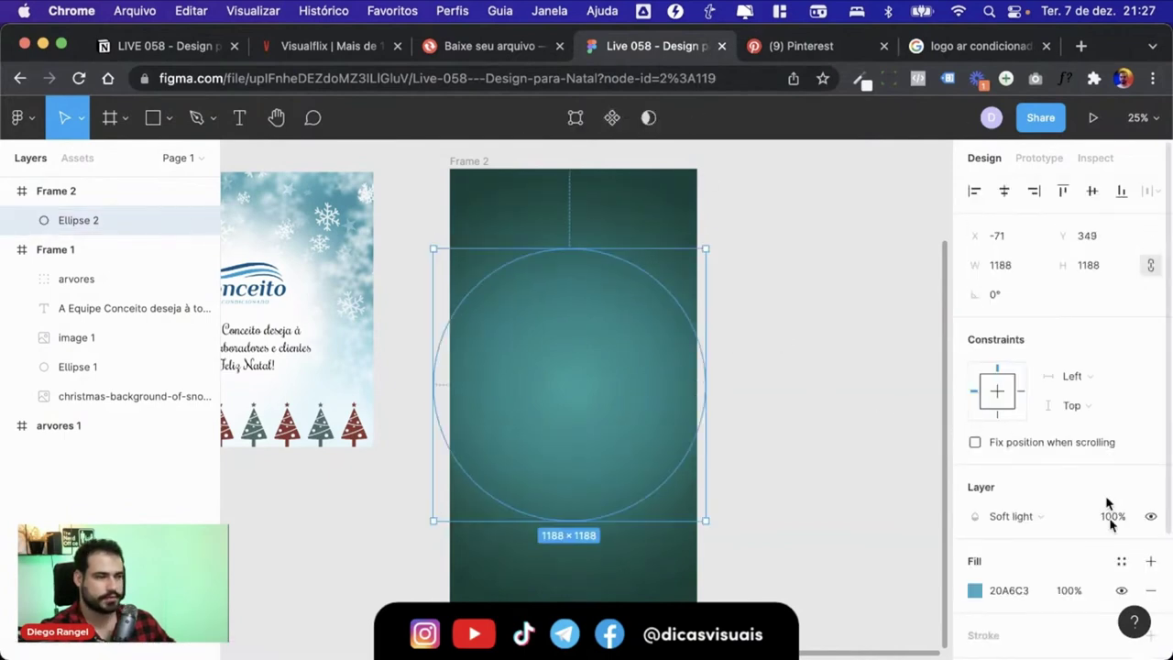
- Set the circle's layer opacity to 70%
{"action": "left_click", "coordinate": [1113, 516]}
{"action": "scroll", "coordinate": [1113, 519], "scroll_direction": "down", "scroll_amount": 3}
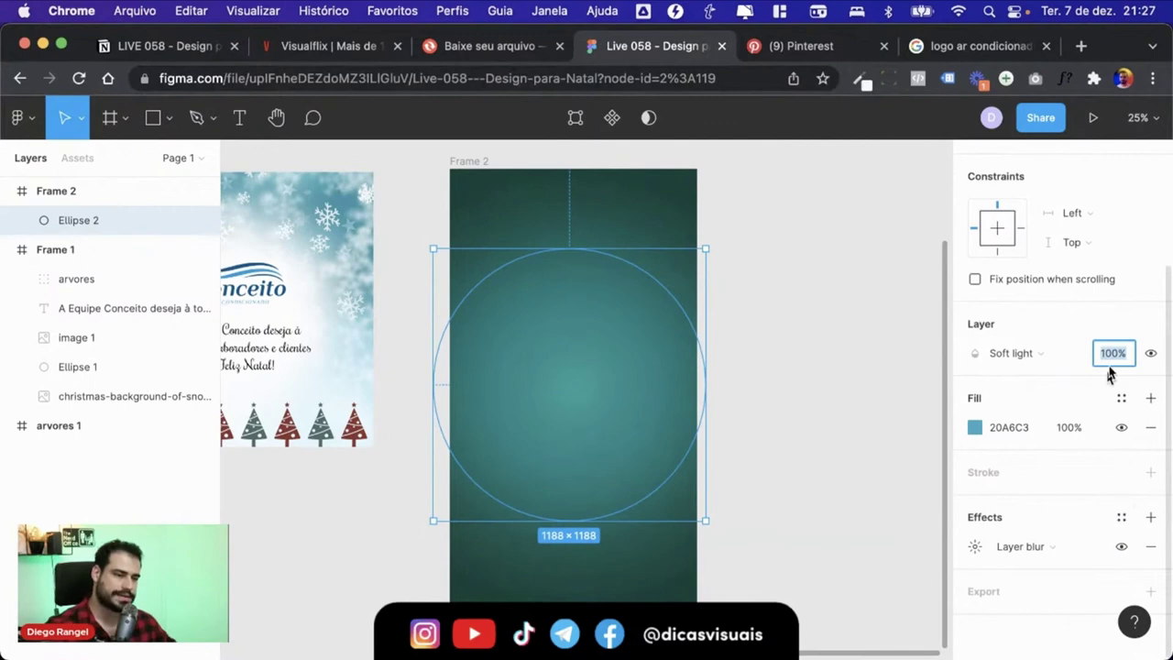
{"action": "type", "text": "70"}
{"action": "key", "text": "Return"}
{"action": "key", "text": "Escape"}
- Add 'Feliz' text near the top of Frame 2 and scale it to about 443 × 334
{"action": "key", "text": "t"}
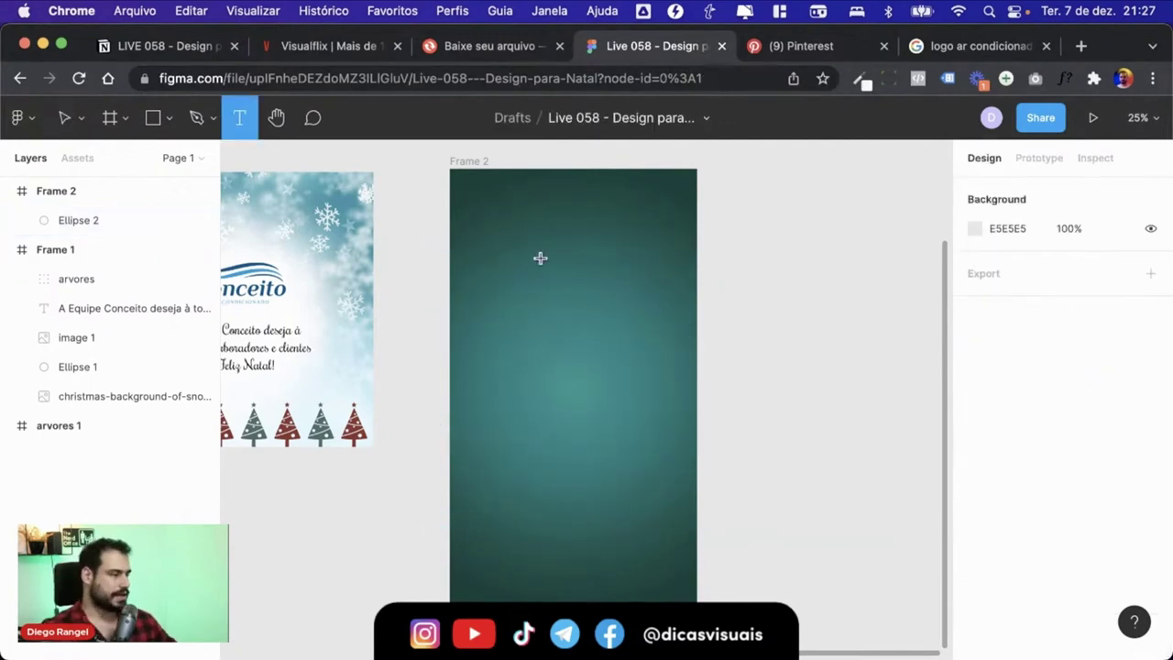
{"action": "left_click", "coordinate": [540, 258]}
{"action": "type", "text": "Feliz"}
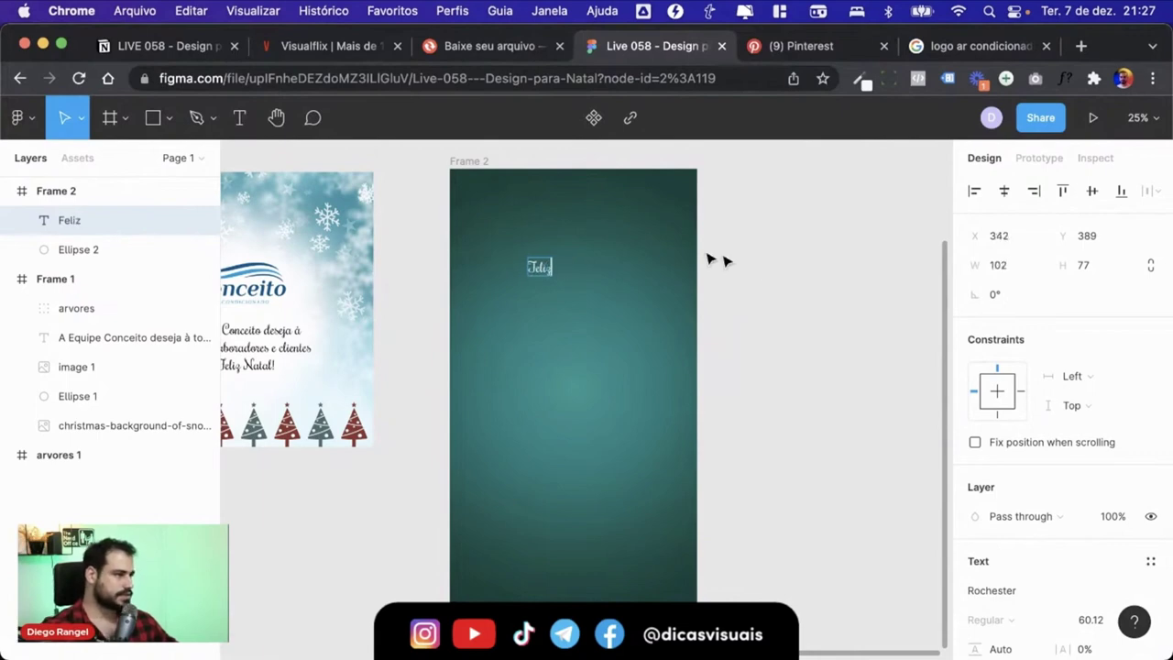
{"action": "key", "text": "Escape"}
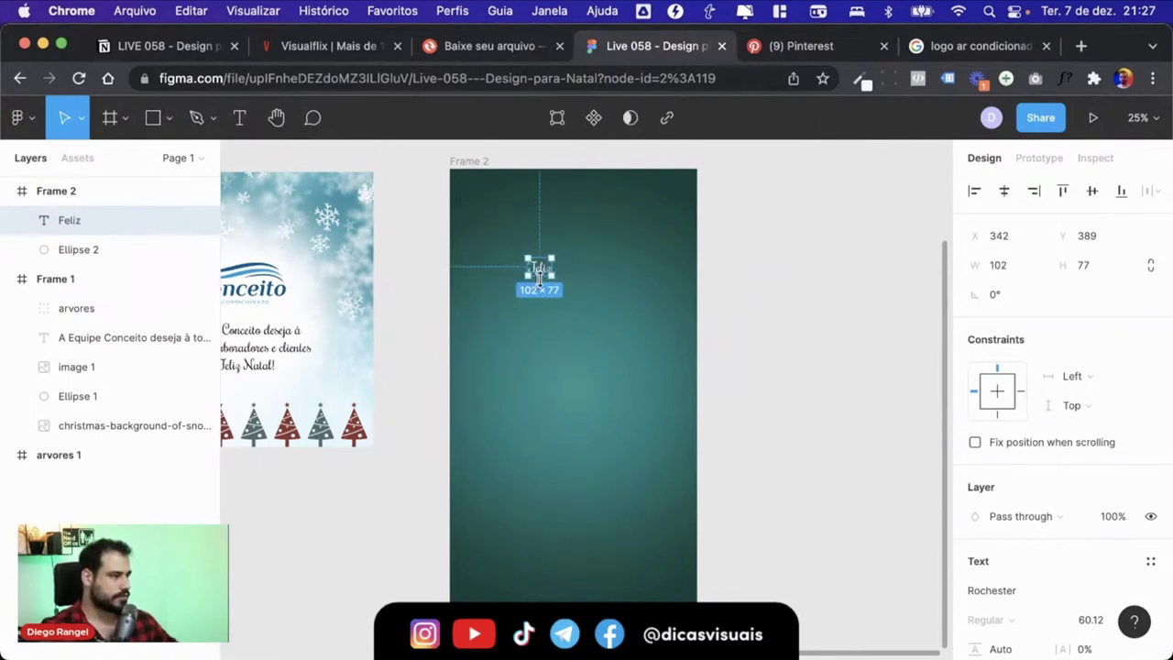
{"action": "key", "text": "k"}
{"action": "mouse_move", "coordinate": [552, 274]}
{"action": "left_mouse_down"}
{"action": "mouse_move", "coordinate": [631, 311]}
{"action": "mouse_move", "coordinate": [594, 304]}
{"action": "mouse_move", "coordinate": [589, 452]}
{"action": "left_mouse_up"}
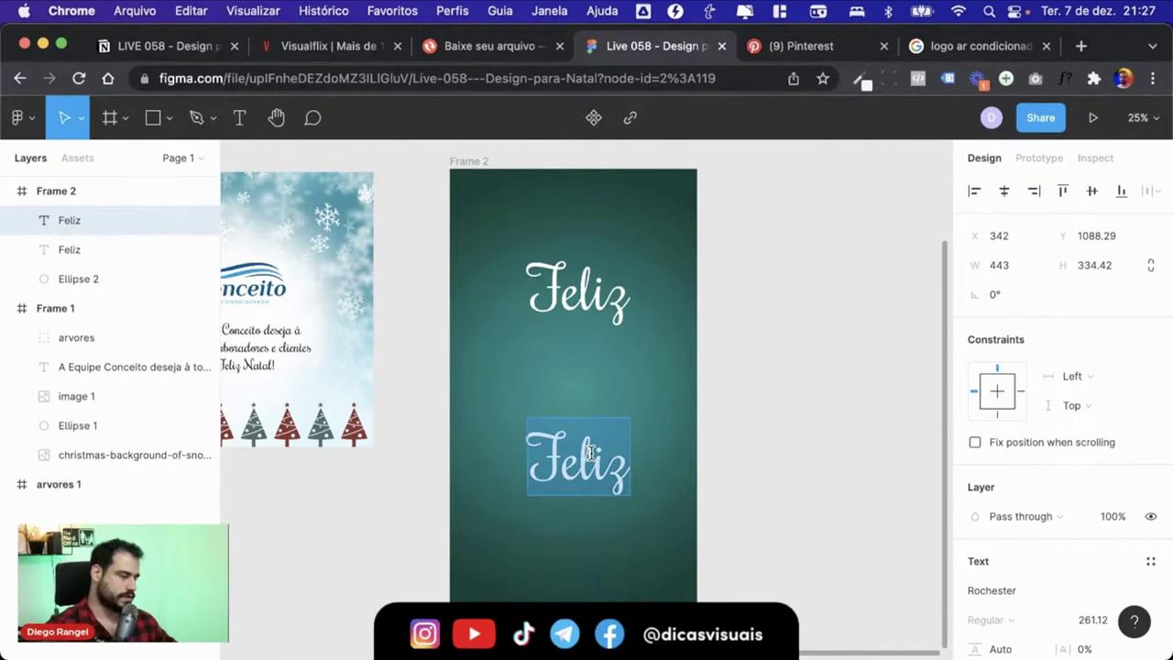
- Retype the copy as 'Natal', set it to Auto width, and shift it left to centre
{"action": "type", "text": "na"}
{"action": "key", "text": "BackSpace"}
{"action": "key", "text": "BackSpace"}
{"action": "type", "text": "Natal"}
{"action": "key", "text": "Escape"}
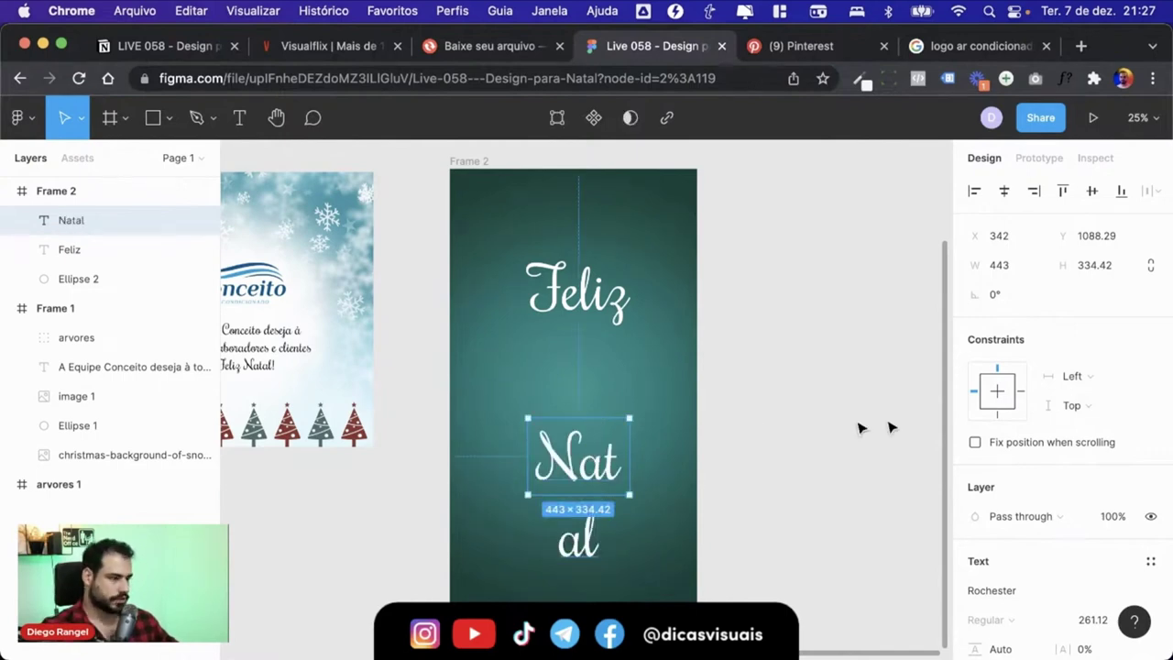
{"action": "scroll", "coordinate": [1054, 431], "scroll_direction": "down", "scroll_amount": 1}
{"action": "scroll", "coordinate": [1047, 417], "scroll_direction": "down", "scroll_amount": 5}
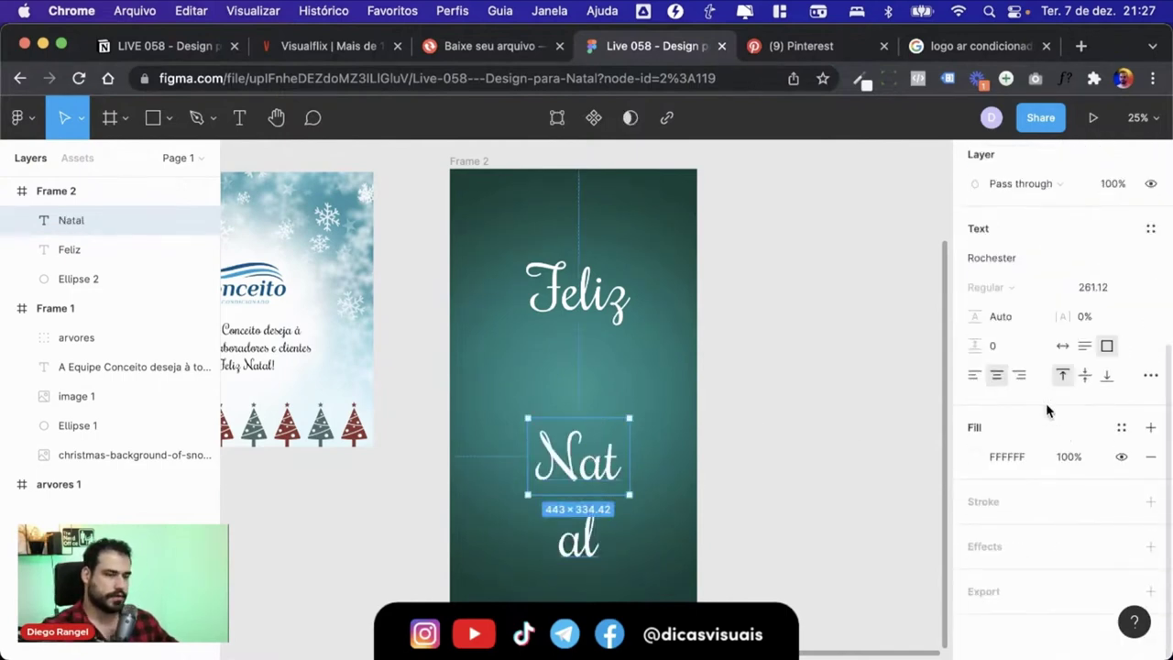
{"action": "left_click", "coordinate": [1062, 346]}
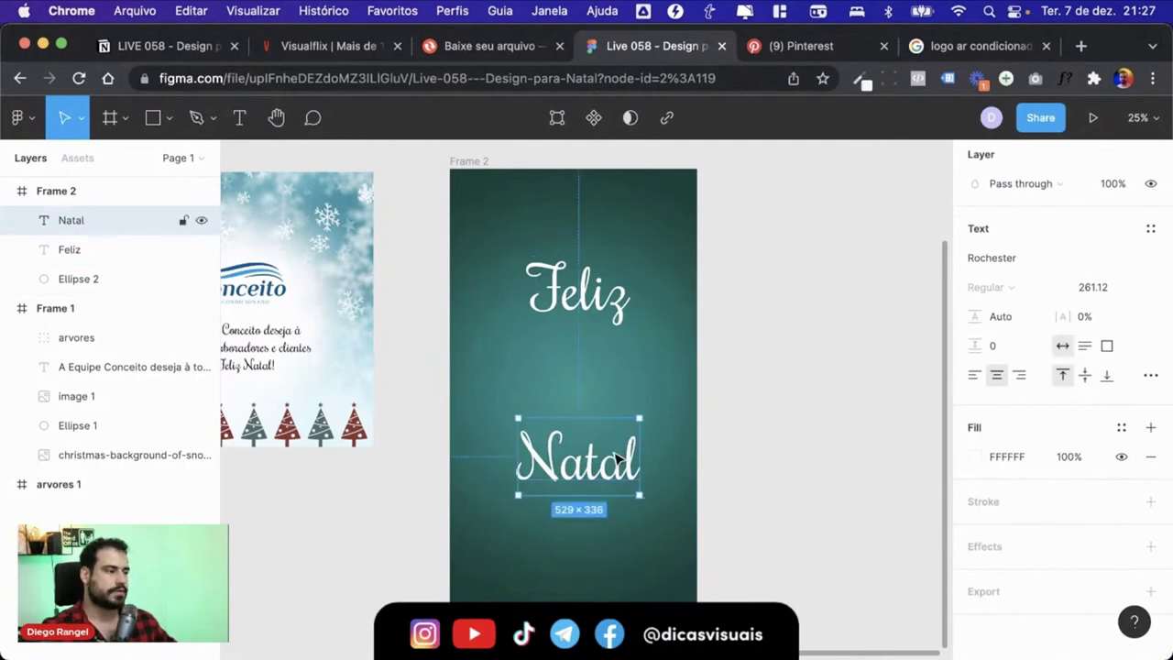
{"action": "left_click_drag", "start_coordinate": [618, 458], "coordinate": [608, 455]}
{"action": "left_click", "coordinate": [721, 364]}
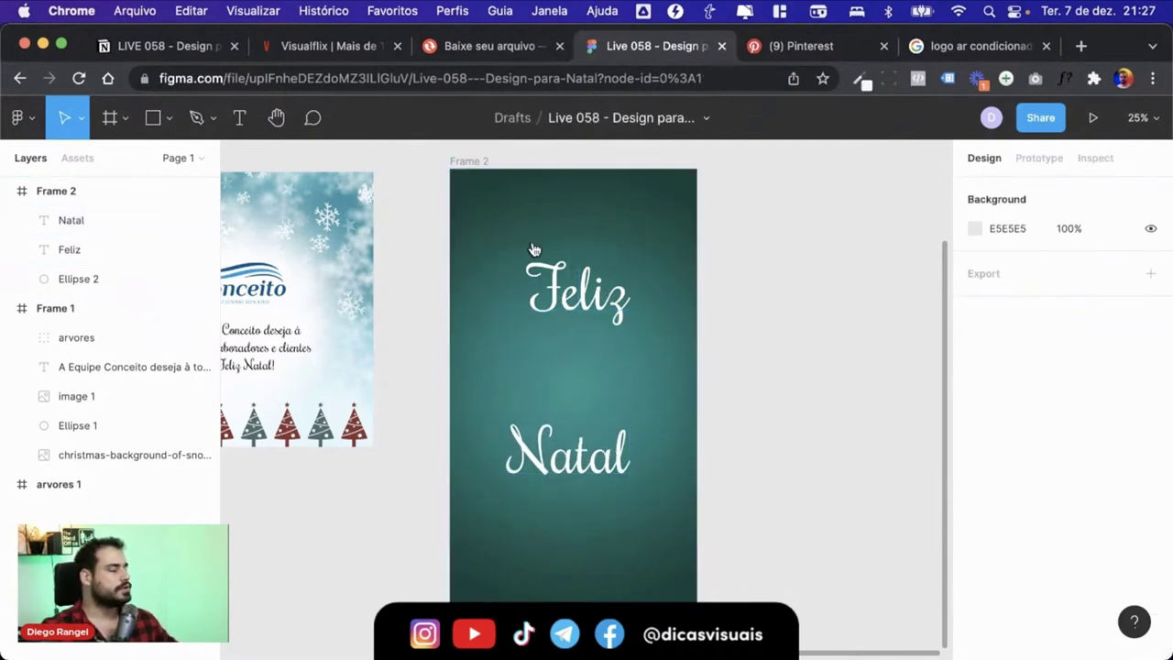
{"action": "key", "text": "super+Tab"}
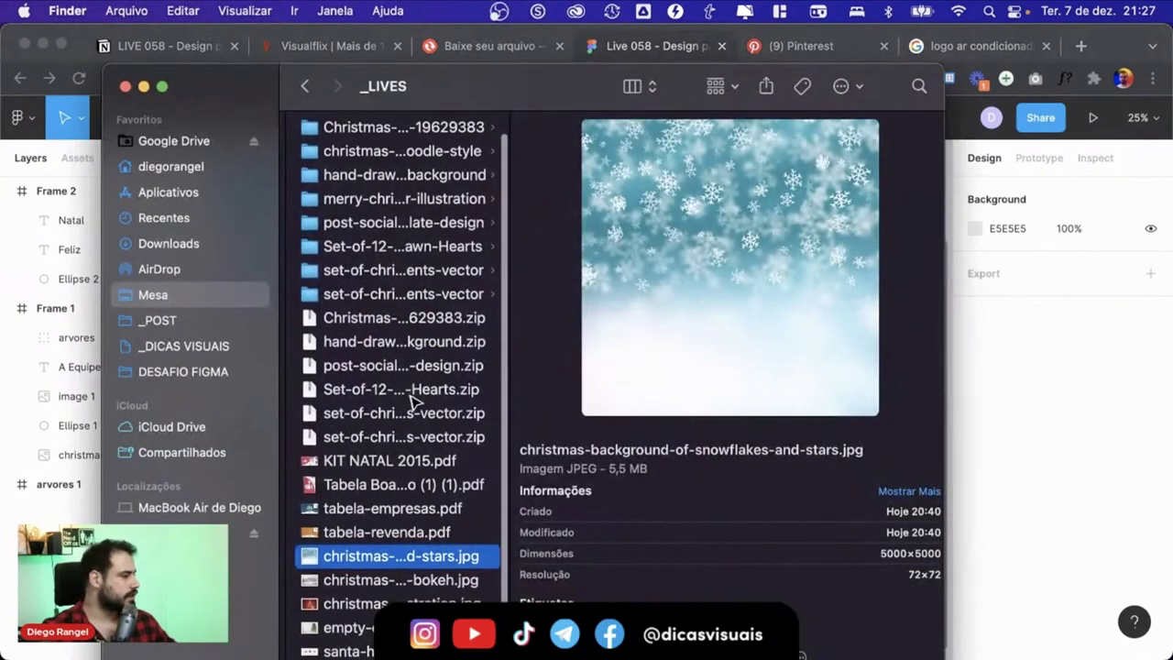
- Drag the christmas-tree-background image from _LIVES into Frame 2
{"action": "left_click", "coordinate": [372, 605]}
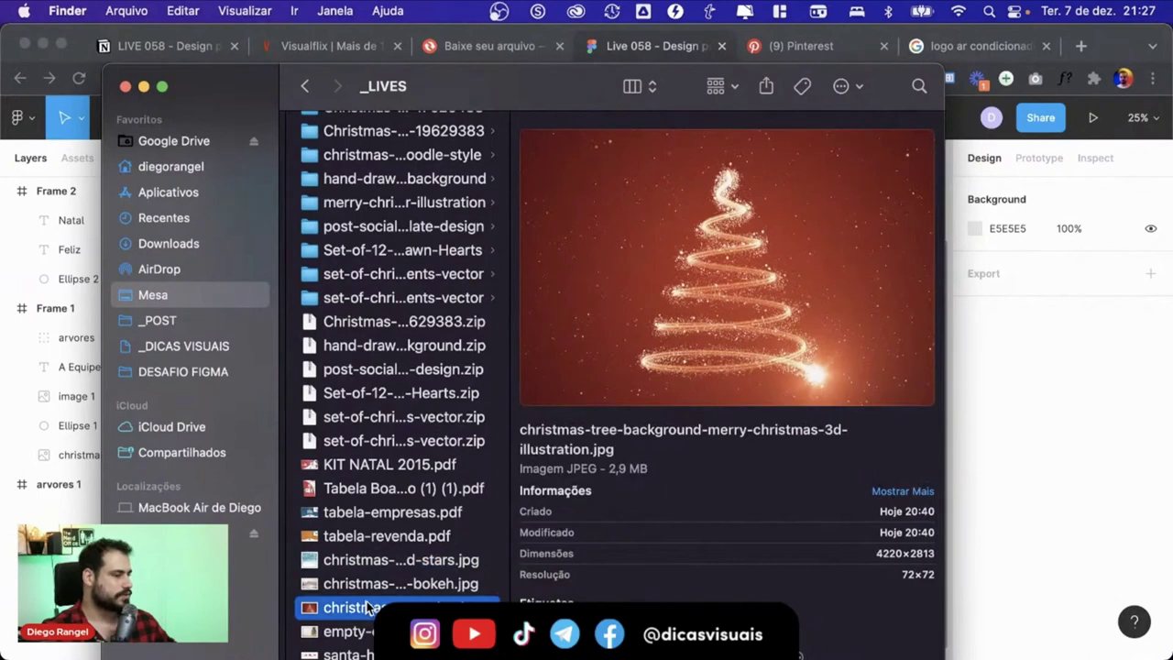
{"action": "left_click_drag", "start_coordinate": [366, 607], "coordinate": [667, 403]}
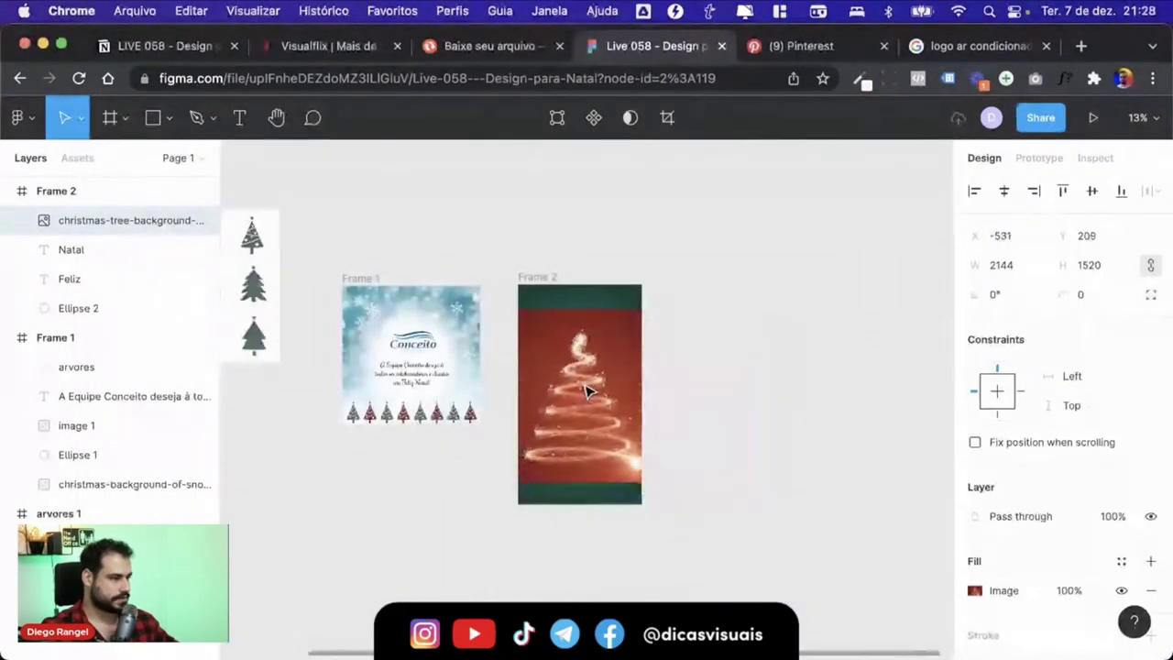
- Try Multiply, Color burn, Lighten, Screen and Overlay on the tree image, settling on Soft light
{"action": "scroll", "coordinate": [600, 385], "scroll_direction": "down", "scroll_amount": 2}
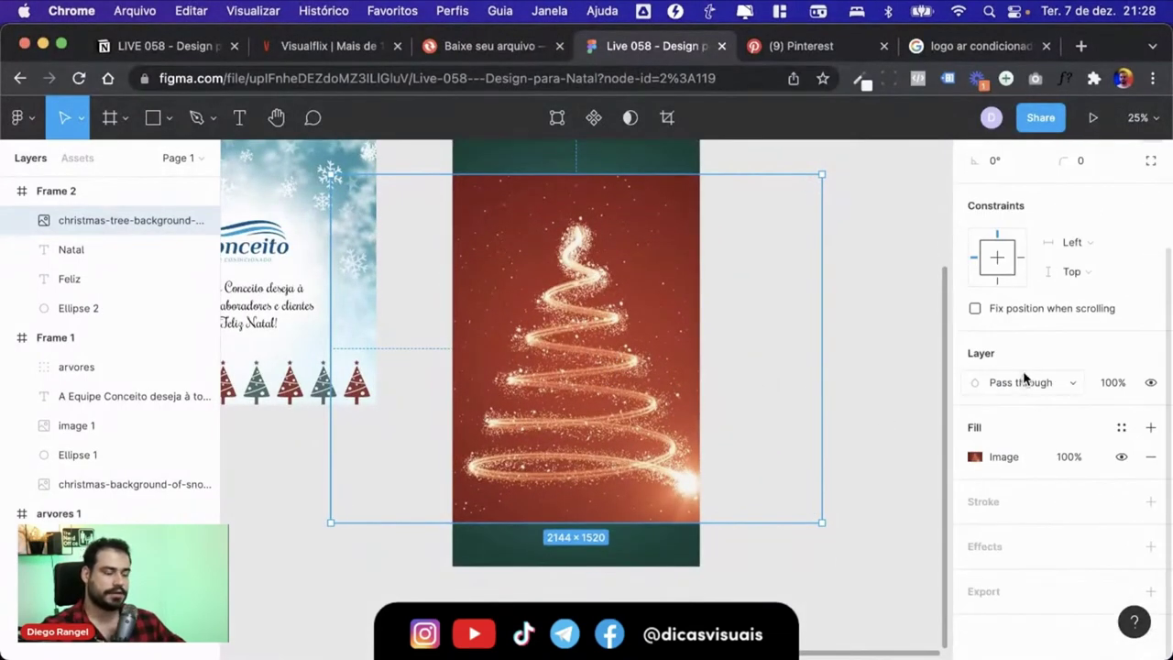
{"action": "left_click", "coordinate": [1028, 382]}
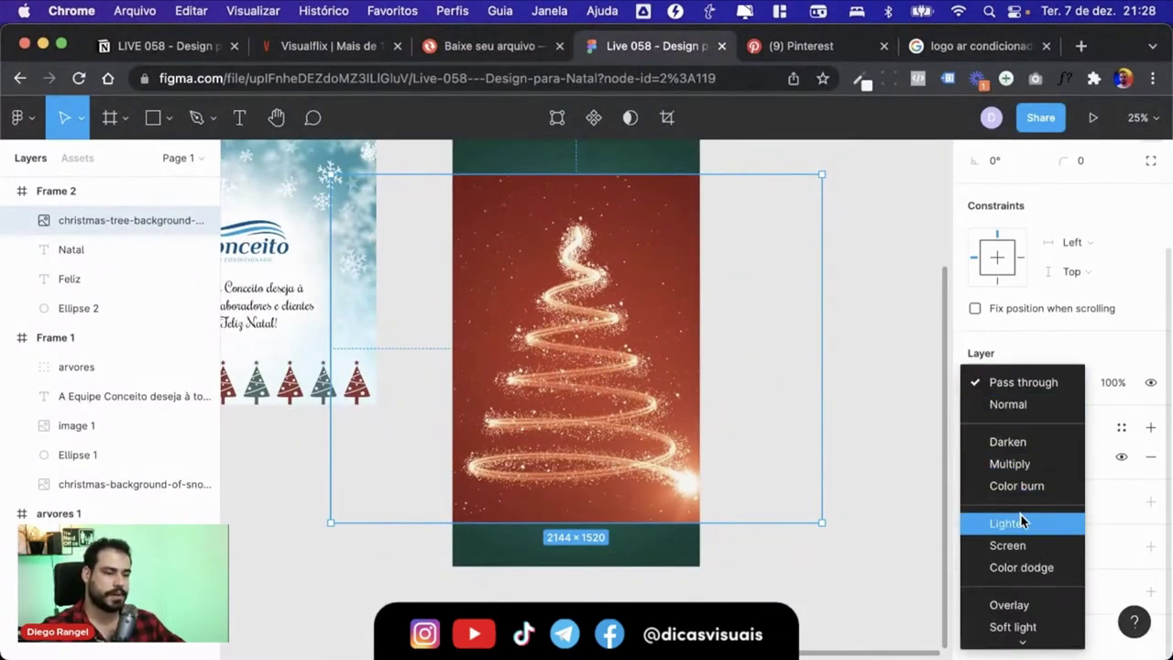
{"action": "left_click", "coordinate": [1029, 463]}
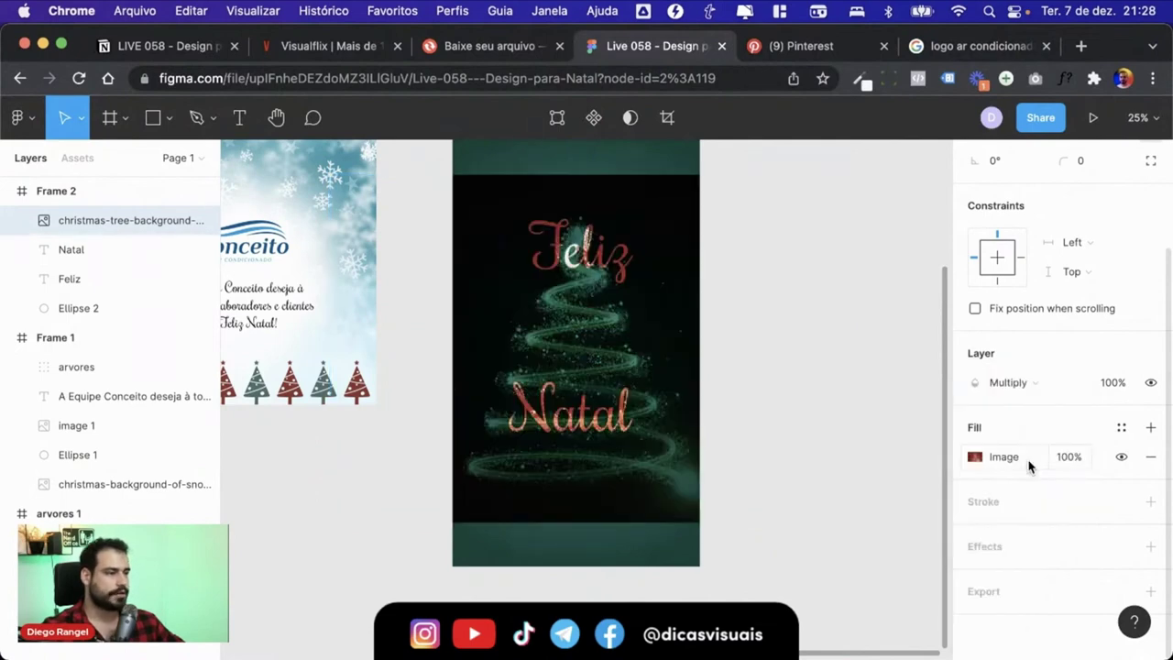
{"action": "left_click", "coordinate": [1028, 383]}
{"action": "left_click", "coordinate": [1028, 404]}
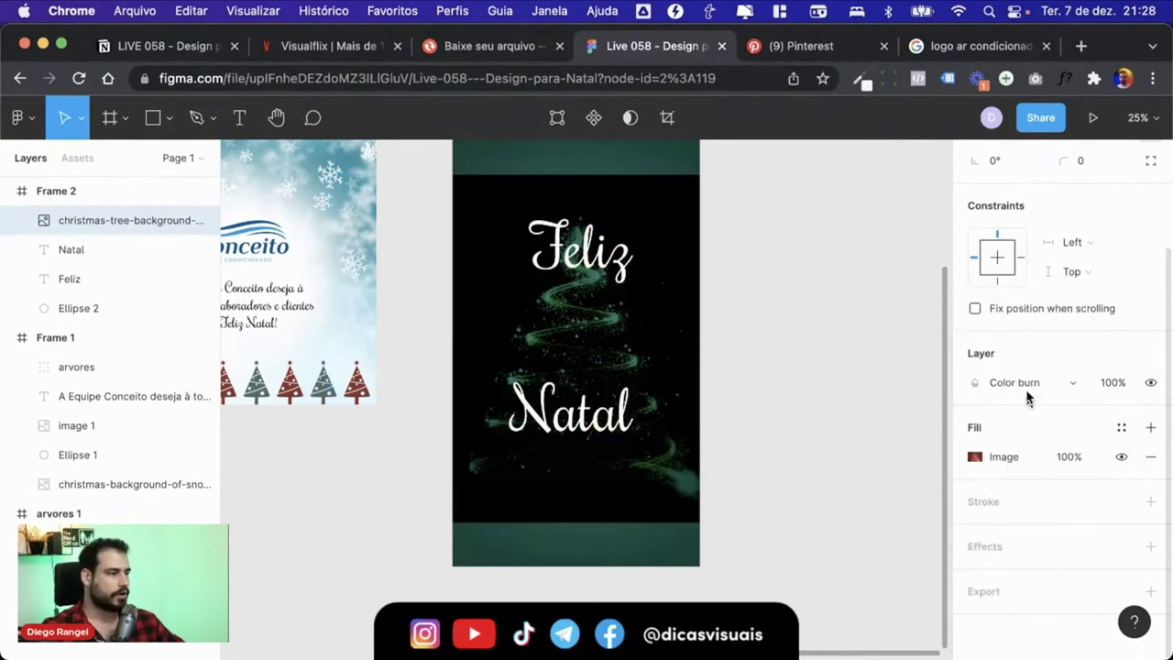
{"action": "left_click", "coordinate": [1029, 383]}
{"action": "left_click", "coordinate": [1028, 426]}
{"action": "left_click", "coordinate": [1028, 385]}
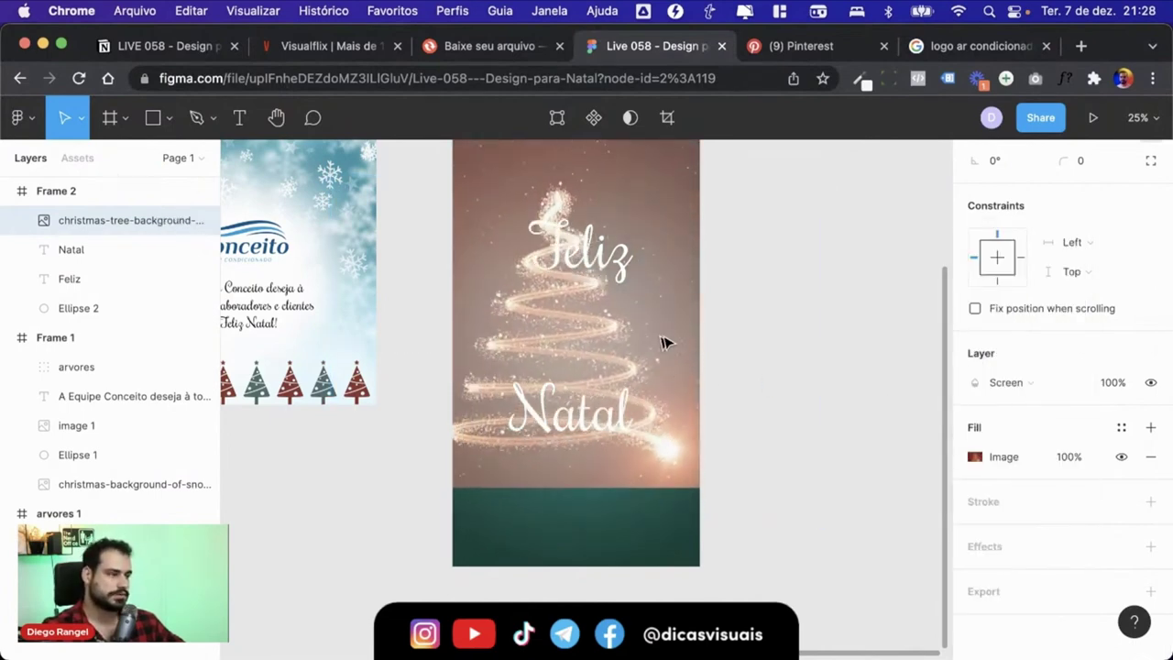
{"action": "left_click", "coordinate": [1031, 383]}
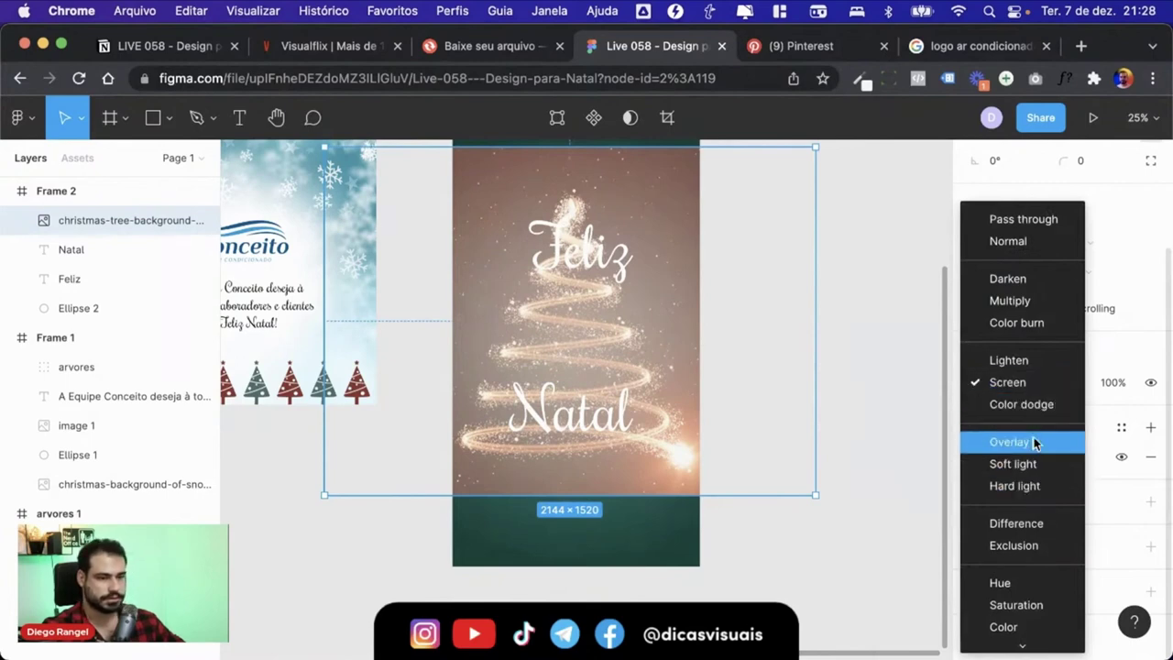
{"action": "left_click", "coordinate": [1033, 442]}
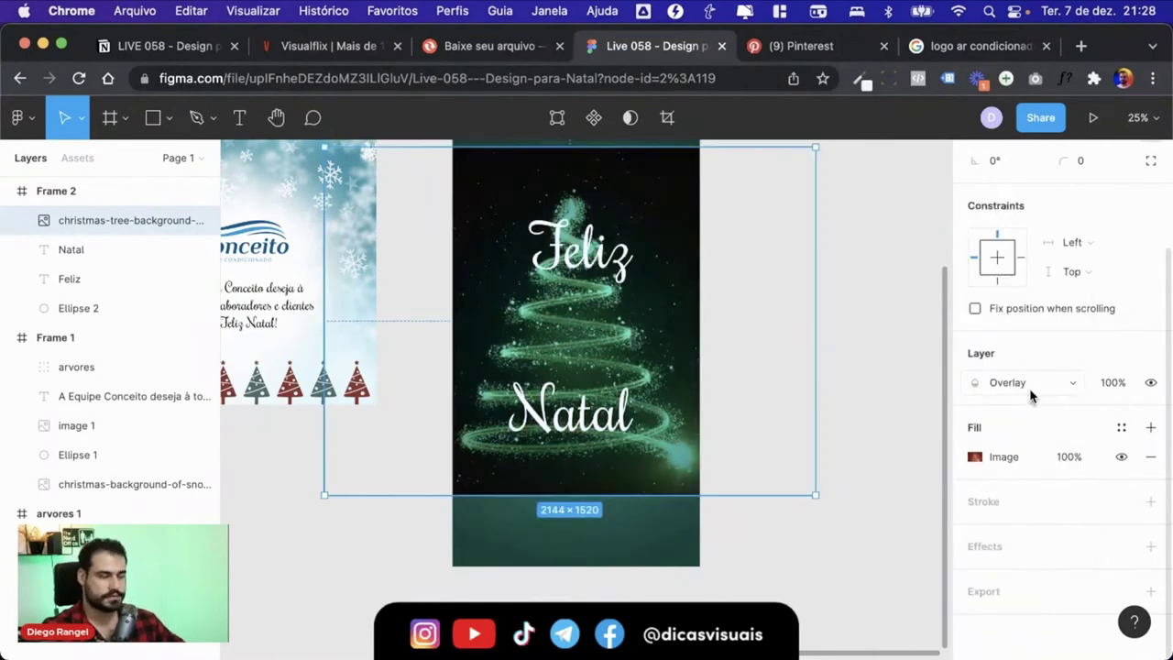
{"action": "left_click", "coordinate": [1029, 390]}
{"action": "left_click", "coordinate": [1024, 407]}
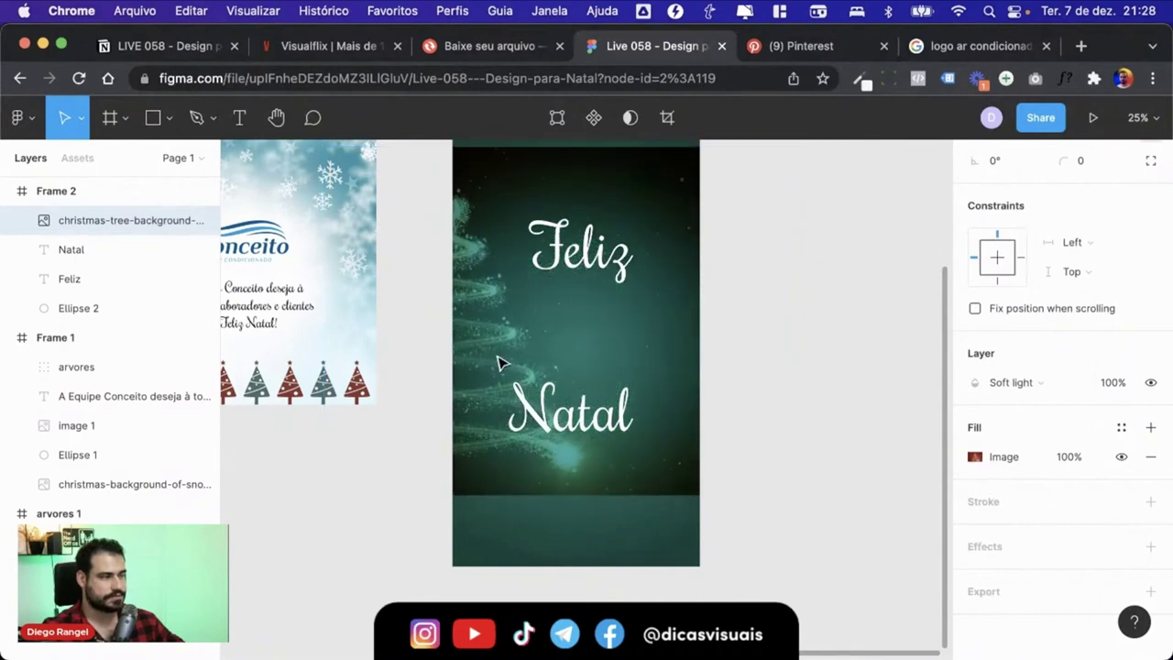
- Move the tree image beneath Ellipse 2 and drag its saturation to minimum
{"action": "key", "text": "minus"}
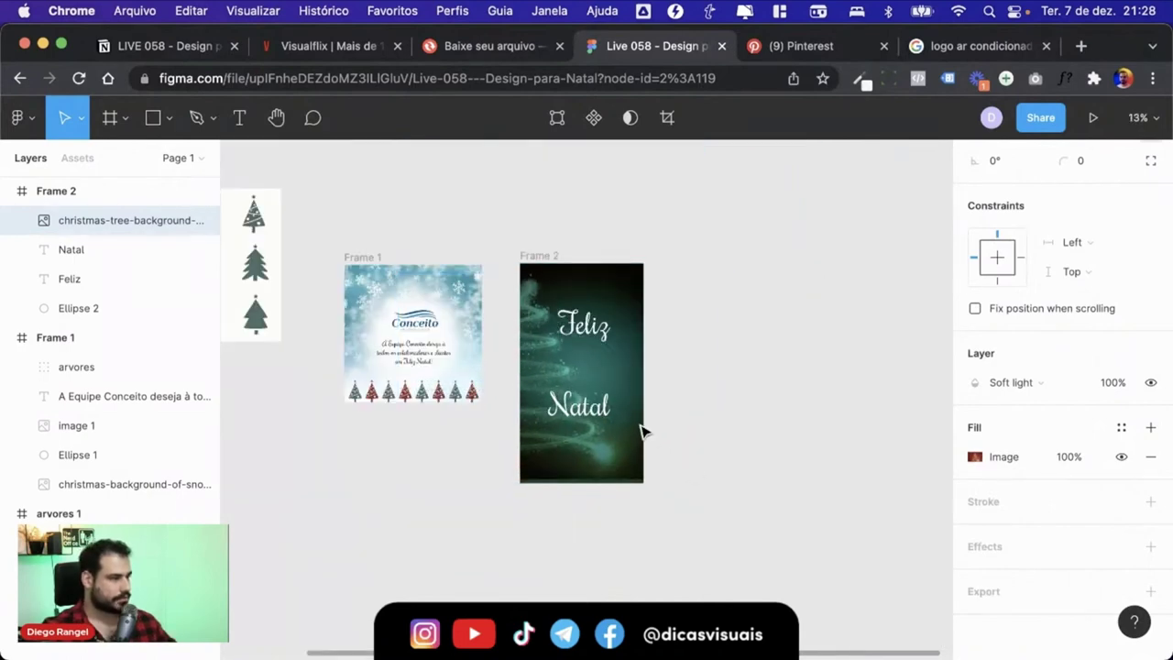
{"action": "key", "text": "plus"}
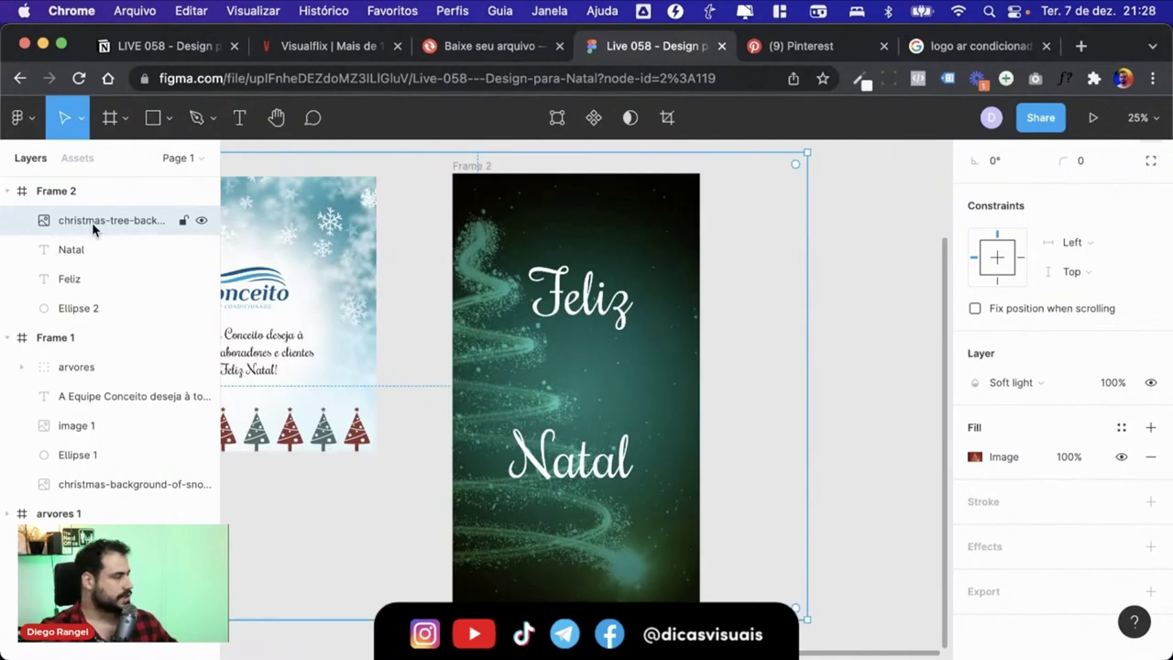
{"action": "left_click_drag", "start_coordinate": [88, 221], "coordinate": [89, 332]}
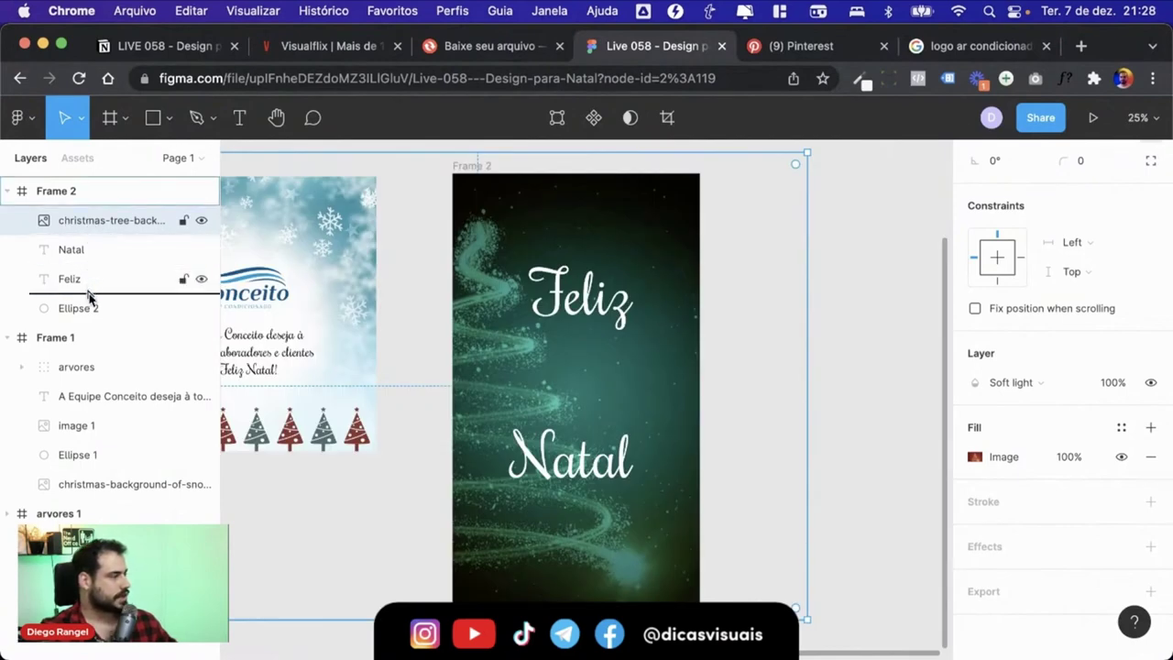
{"action": "left_click", "coordinate": [974, 456]}
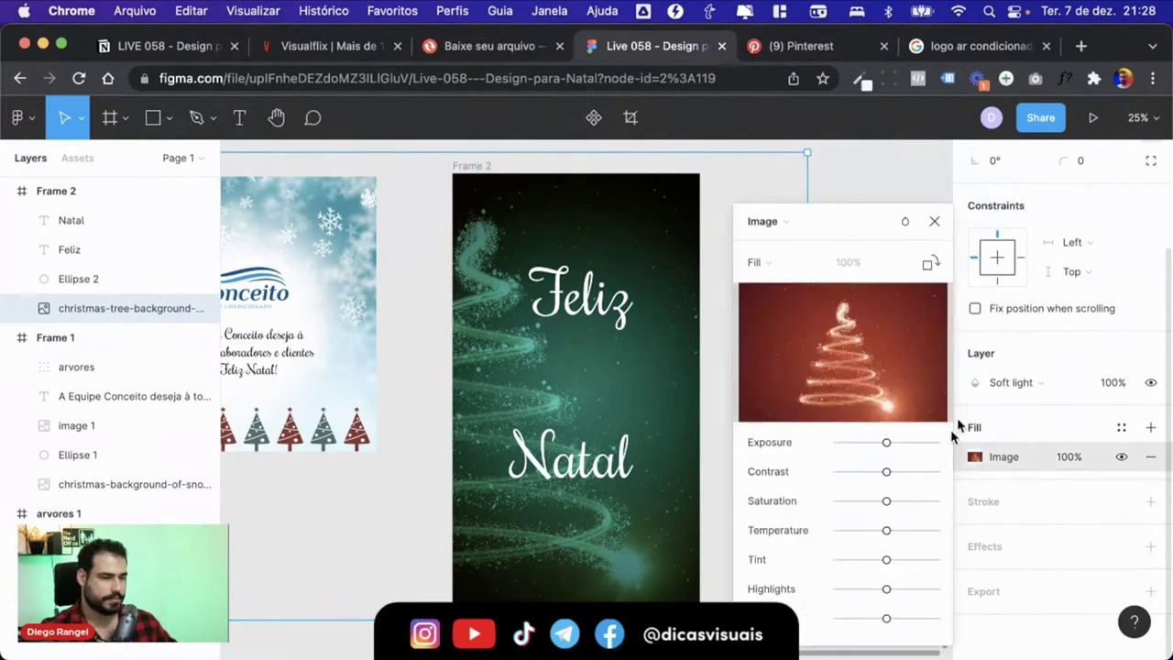
{"action": "mouse_move", "coordinate": [887, 502]}
{"action": "left_mouse_down"}
{"action": "mouse_move", "coordinate": [825, 504]}
{"action": "mouse_move", "coordinate": [887, 502]}
{"action": "left_mouse_up"}
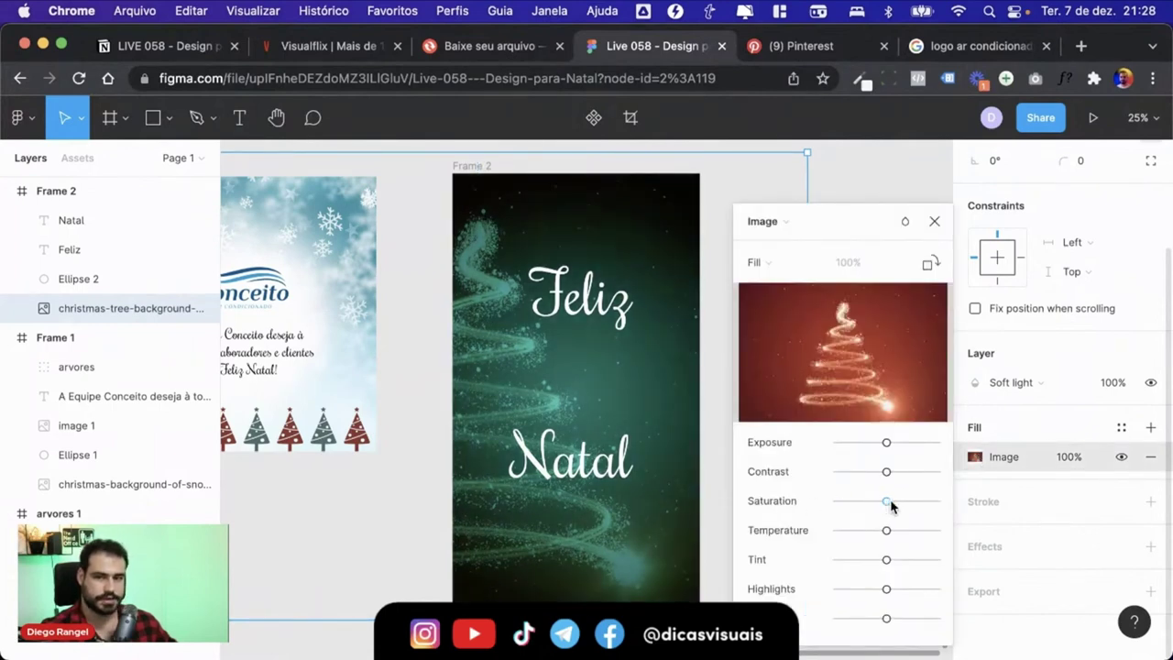
{"action": "left_click_drag", "start_coordinate": [889, 503], "coordinate": [830, 503]}
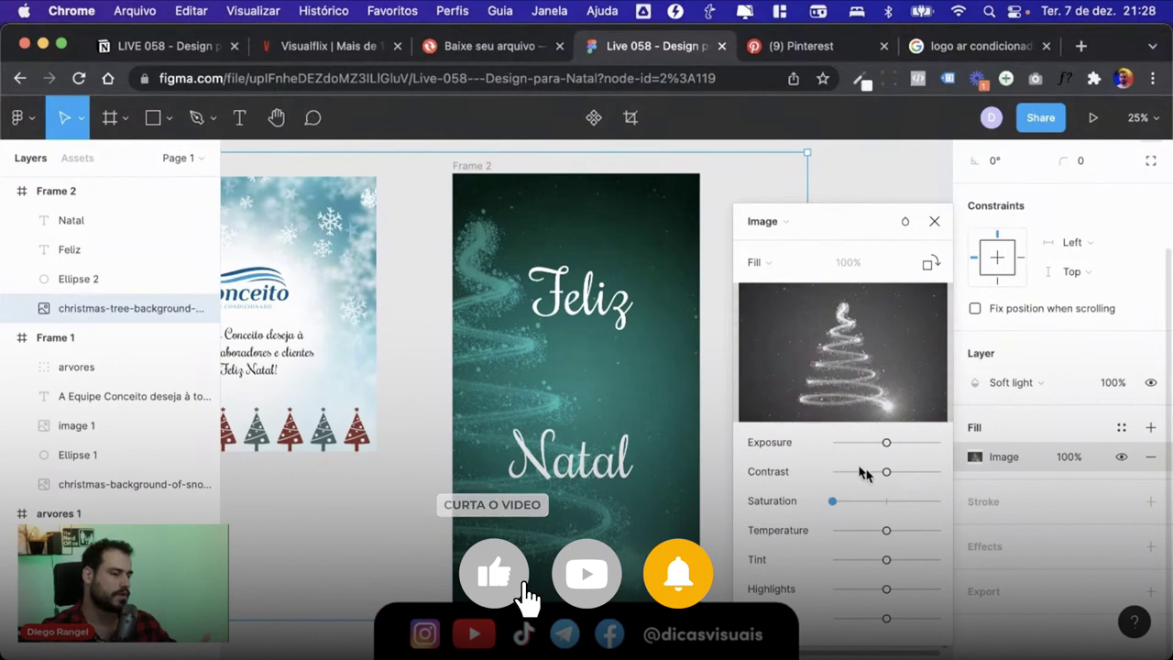
- Tweak the image's contrast, exposure, tint and highlights, and lower its shadows
{"action": "left_click_drag", "start_coordinate": [890, 473], "coordinate": [931, 473]}
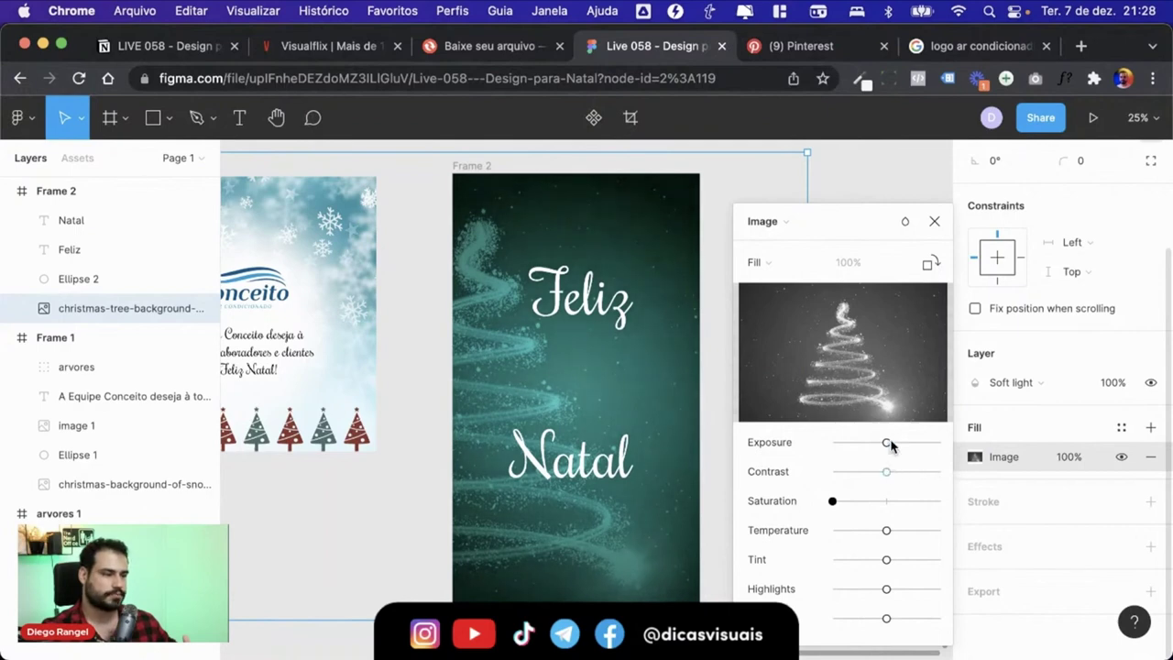
{"action": "mouse_move", "coordinate": [882, 447]}
{"action": "left_mouse_down"}
{"action": "mouse_move", "coordinate": [867, 445]}
{"action": "mouse_move", "coordinate": [904, 445]}
{"action": "mouse_move", "coordinate": [887, 449]}
{"action": "left_mouse_up"}
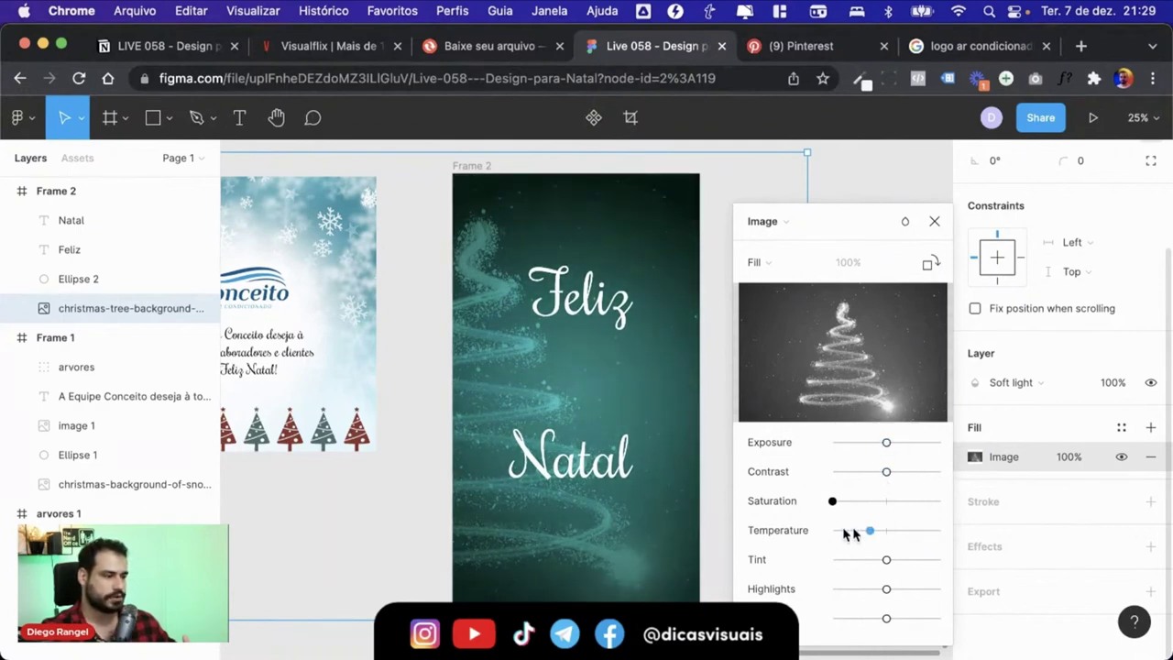
{"action": "left_click_drag", "start_coordinate": [886, 589], "coordinate": [912, 590]}
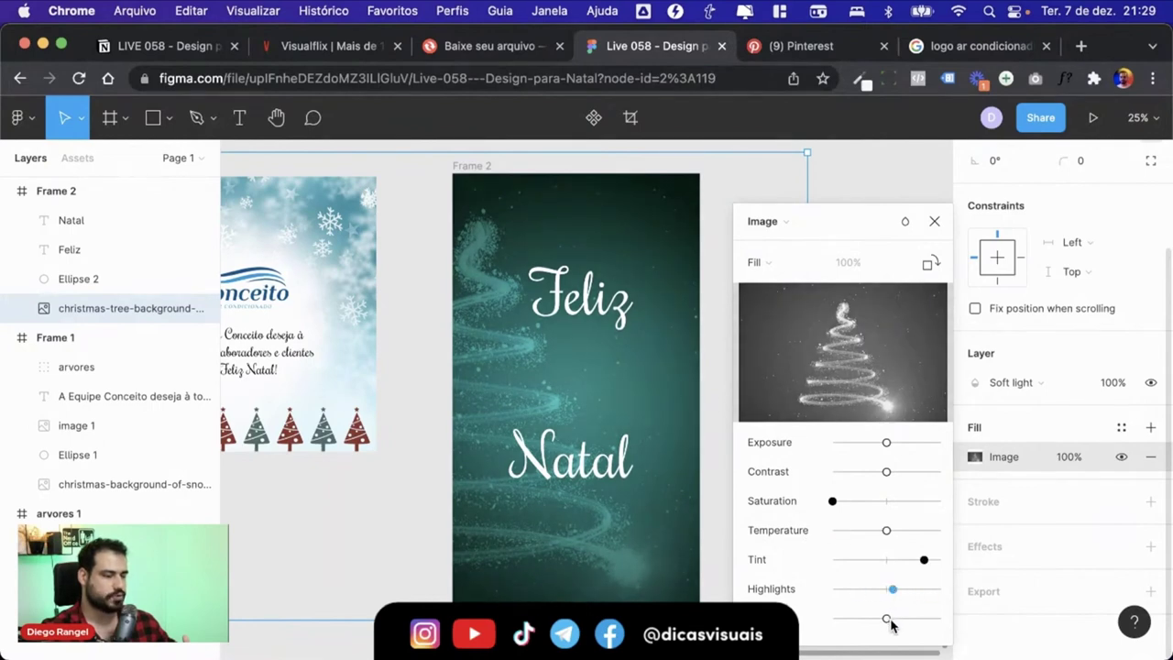
{"action": "left_click_drag", "start_coordinate": [936, 620], "coordinate": [857, 620]}
- Rearrange the tree image layer relative to Frame 2 and Ellipse 2 in Layers
{"action": "mouse_move", "coordinate": [623, 397]}
{"action": "left_mouse_down"}
{"action": "mouse_move", "coordinate": [724, 400]}
{"action": "mouse_move", "coordinate": [712, 398]}
{"action": "left_mouse_up"}
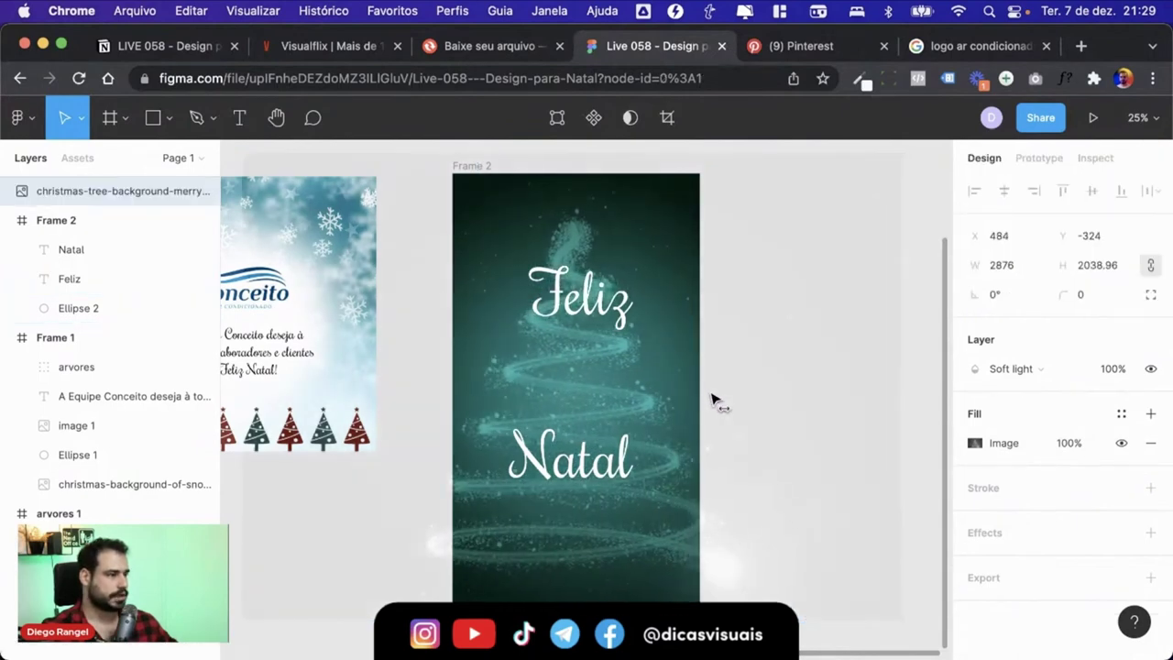
{"action": "left_click_drag", "start_coordinate": [98, 207], "coordinate": [101, 335]}
{"action": "mouse_move", "coordinate": [101, 308]}
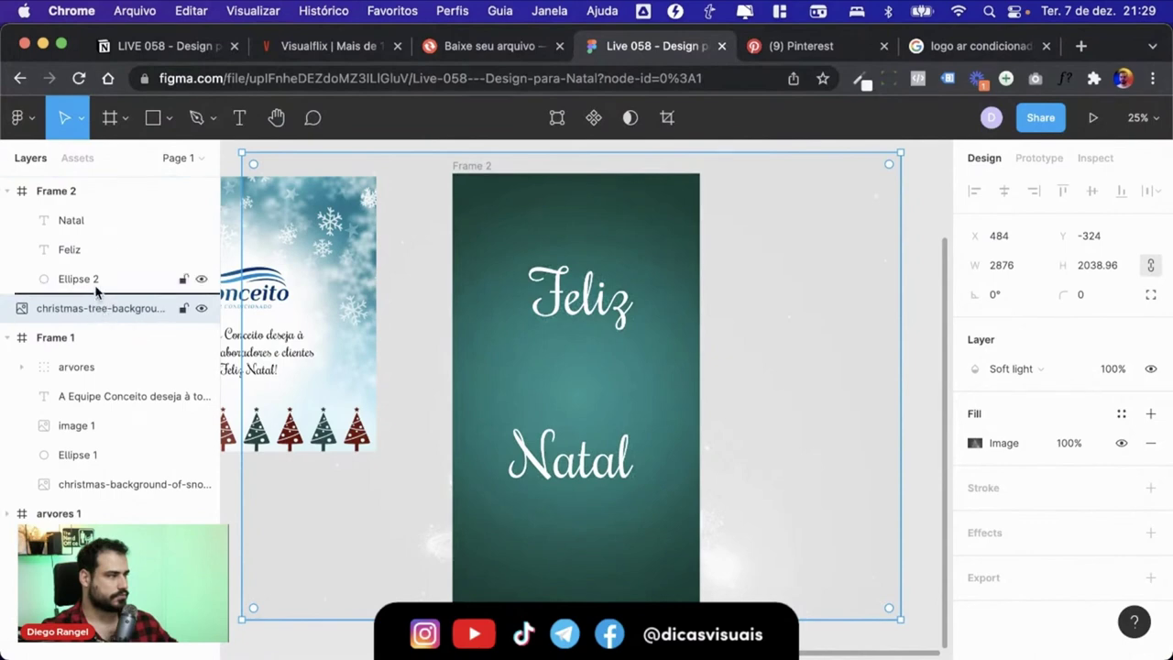
{"action": "mouse_move", "coordinate": [73, 315]}
{"action": "left_mouse_down"}
{"action": "mouse_move", "coordinate": [103, 286]}
{"action": "mouse_move", "coordinate": [64, 311]}
{"action": "mouse_move", "coordinate": [105, 299]}
{"action": "left_mouse_up"}
{"action": "left_click", "coordinate": [68, 197]}
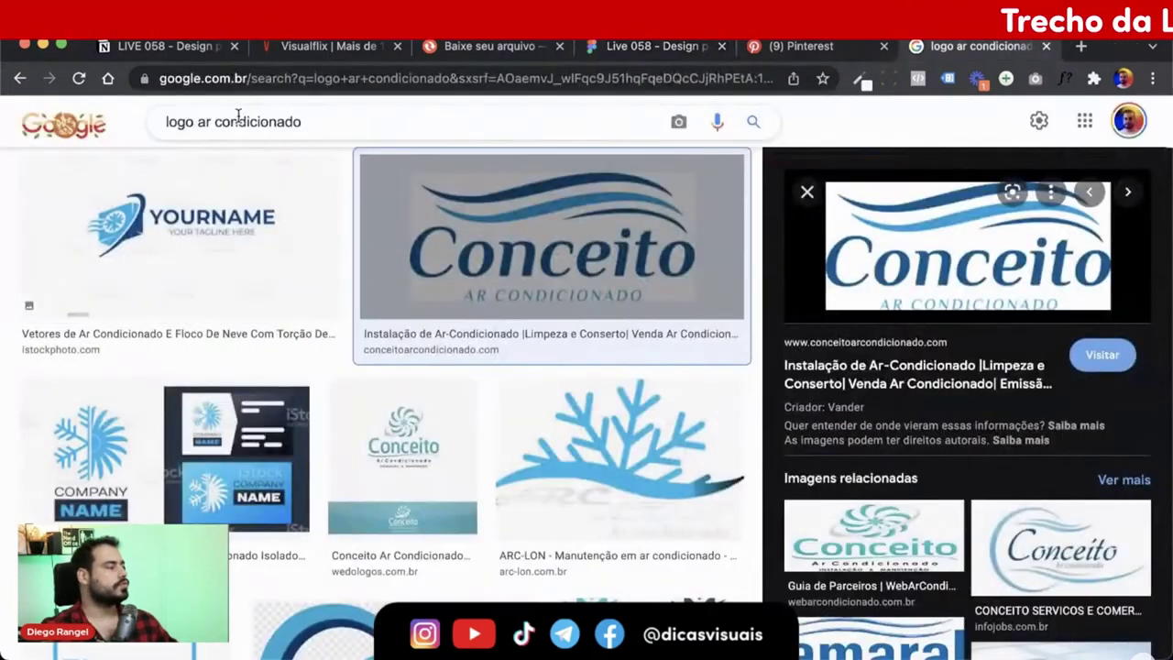
- Search Google Images for 'xmas icon 3d' filtered to large, transparent images
{"action": "left_click", "coordinate": [237, 114]}
{"action": "type", "text": "xmas icon 3d"}
{"action": "key", "text": "Return"}
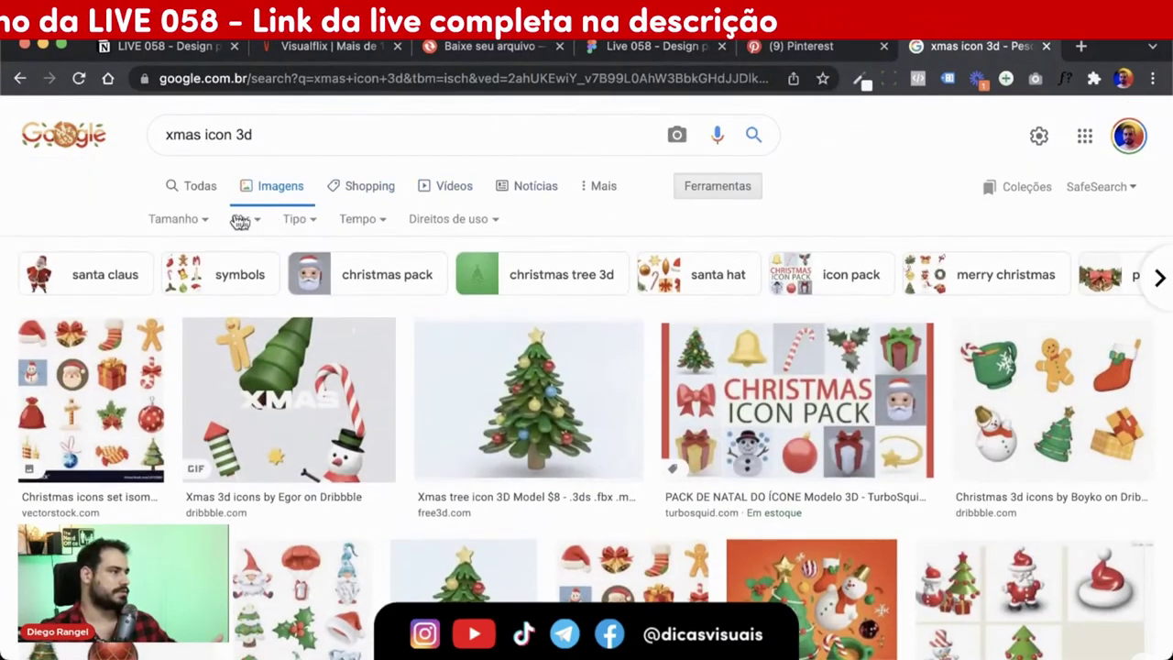
{"action": "left_click", "coordinate": [176, 219]}
{"action": "left_click", "coordinate": [186, 280]}
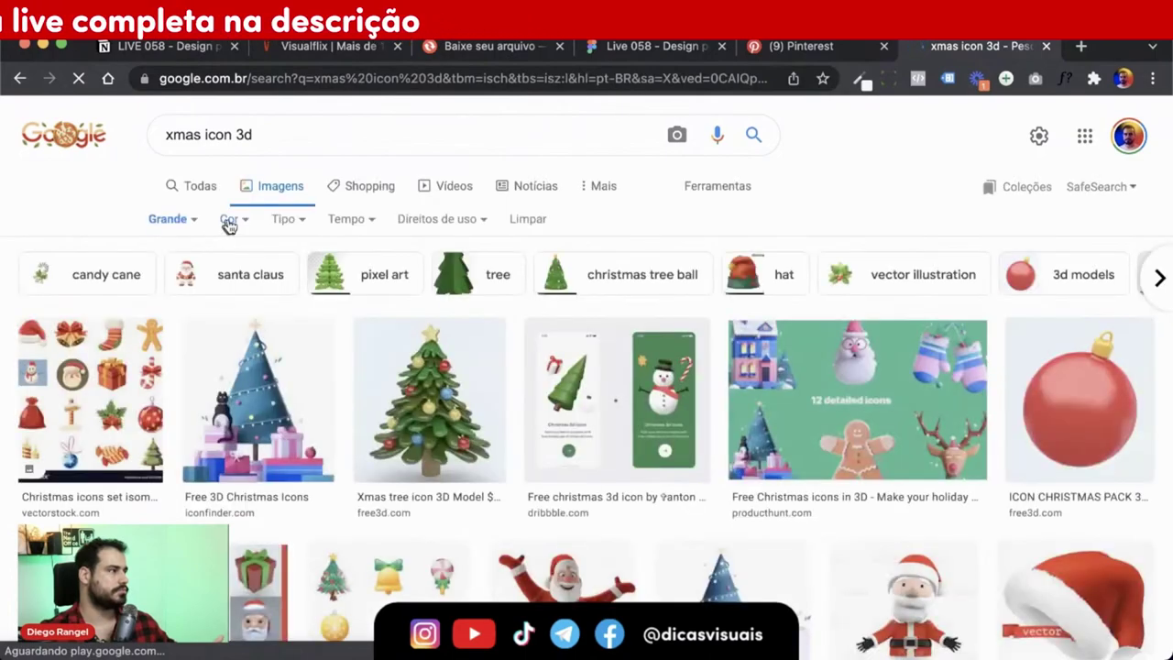
{"action": "left_click", "coordinate": [229, 222]}
{"action": "left_click", "coordinate": [230, 308]}
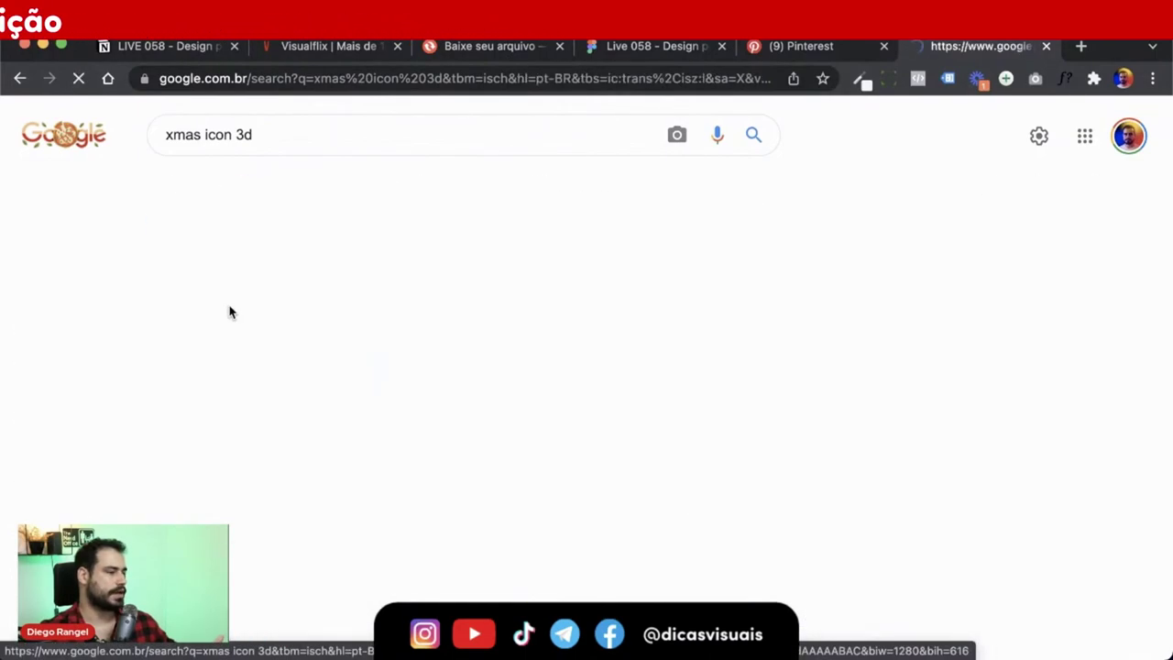
- Find the Christmas wreath among the results, copy it and return to Figma
{"action": "scroll", "coordinate": [454, 411], "scroll_direction": "down", "scroll_amount": 3}
{"action": "scroll", "coordinate": [455, 413], "scroll_direction": "down", "scroll_amount": 5}
{"action": "scroll", "coordinate": [454, 415], "scroll_direction": "down", "scroll_amount": 5}
{"action": "scroll", "coordinate": [453, 414], "scroll_direction": "down", "scroll_amount": 3}
{"action": "scroll", "coordinate": [454, 414], "scroll_direction": "down", "scroll_amount": 1}
{"action": "scroll", "coordinate": [454, 415], "scroll_direction": "down", "scroll_amount": 3}
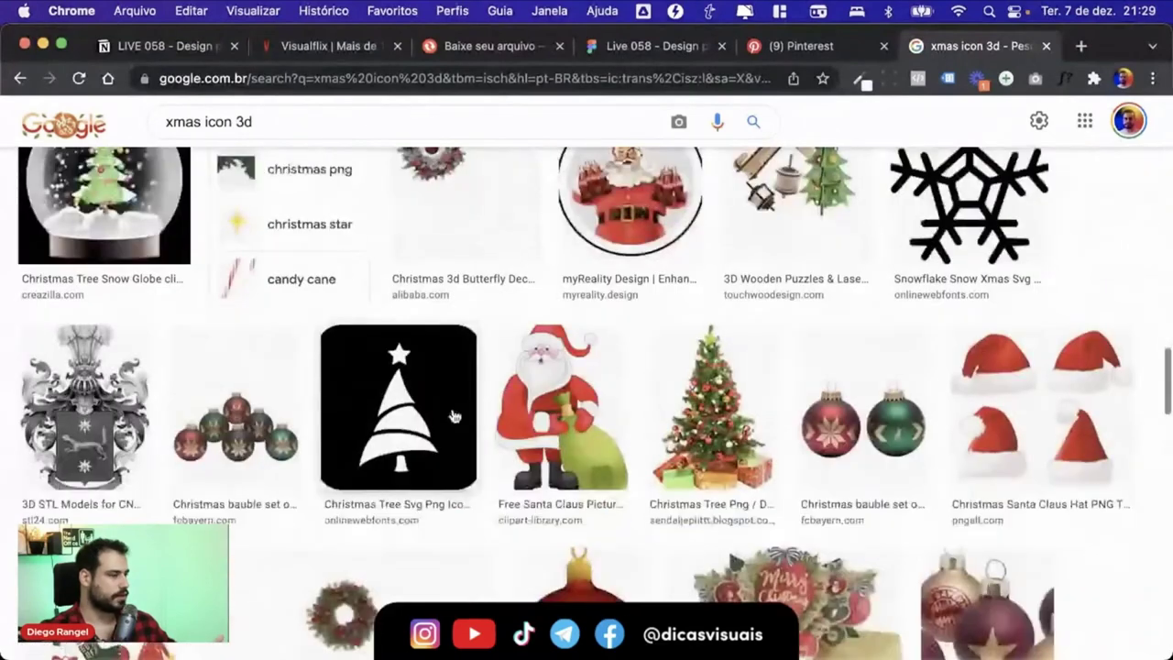
{"action": "scroll", "coordinate": [678, 466], "scroll_direction": "down", "scroll_amount": 1}
{"action": "scroll", "coordinate": [734, 476], "scroll_direction": "down", "scroll_amount": 2}
{"action": "left_click", "coordinate": [843, 299]}
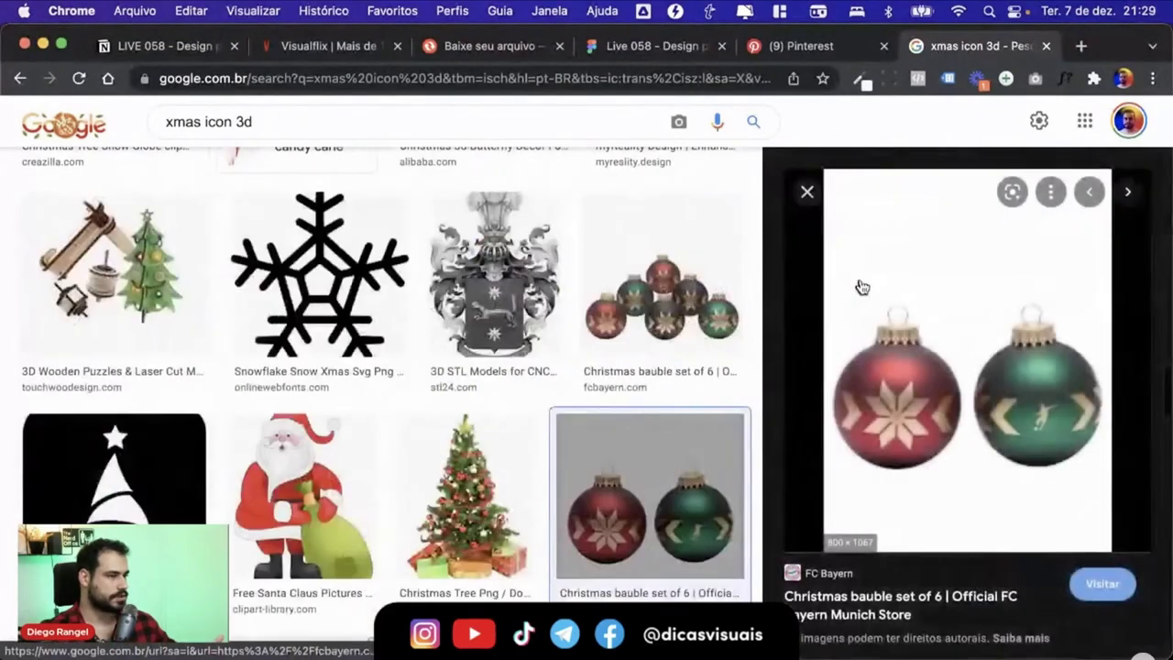
{"action": "scroll", "coordinate": [375, 398], "scroll_direction": "down", "scroll_amount": 5}
{"action": "scroll", "coordinate": [375, 397], "scroll_direction": "down", "scroll_amount": 5}
{"action": "scroll", "coordinate": [374, 398], "scroll_direction": "down", "scroll_amount": 5}
{"action": "scroll", "coordinate": [375, 398], "scroll_direction": "down", "scroll_amount": 5}
{"action": "left_click", "coordinate": [455, 320]}
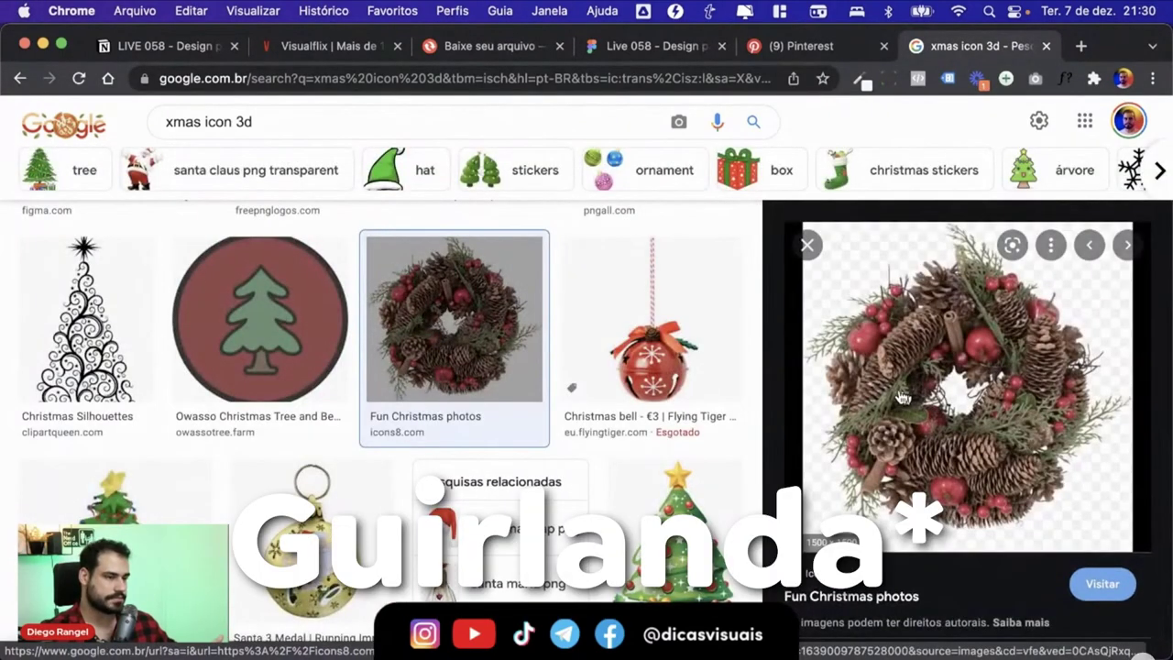
{"action": "right_click", "coordinate": [683, 421]}
{"action": "key", "text": "Escape"}
{"action": "key", "text": "super+4"}
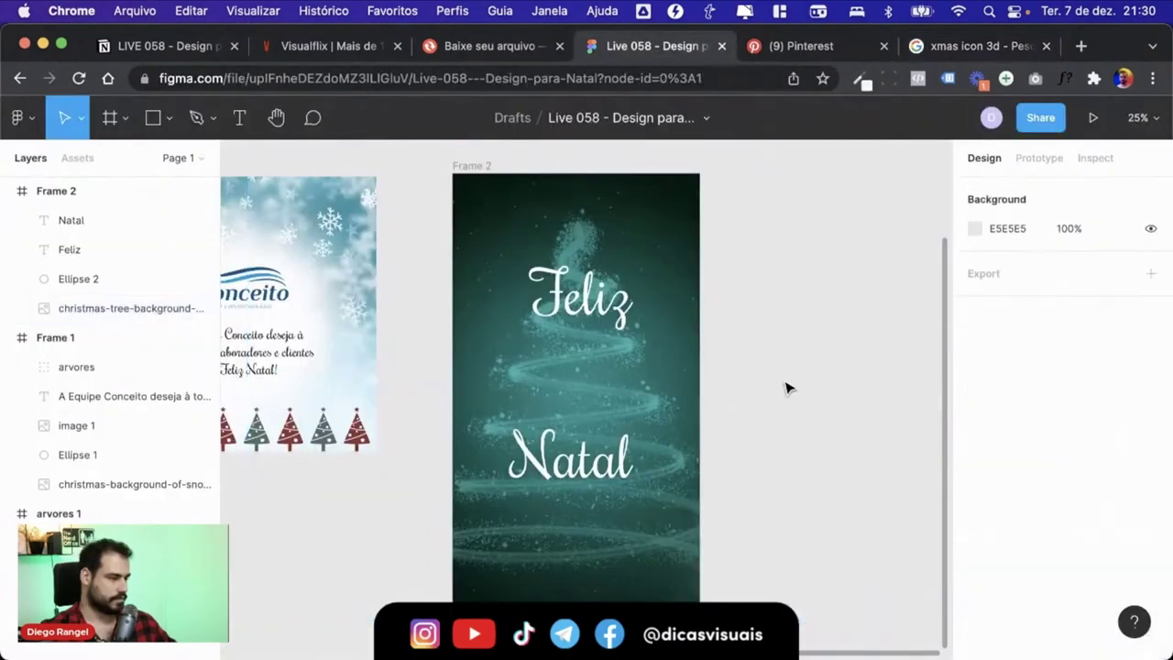
- Paste the wreath and scale it to 672×672 between Feliz and Natal
{"action": "key", "text": "super+v"}
{"action": "left_click_drag", "start_coordinate": [600, 417], "coordinate": [600, 406]}
{"action": "left_click_drag", "start_coordinate": [757, 228], "coordinate": [662, 312]}
{"action": "left_click_drag", "start_coordinate": [609, 392], "coordinate": [606, 384]}
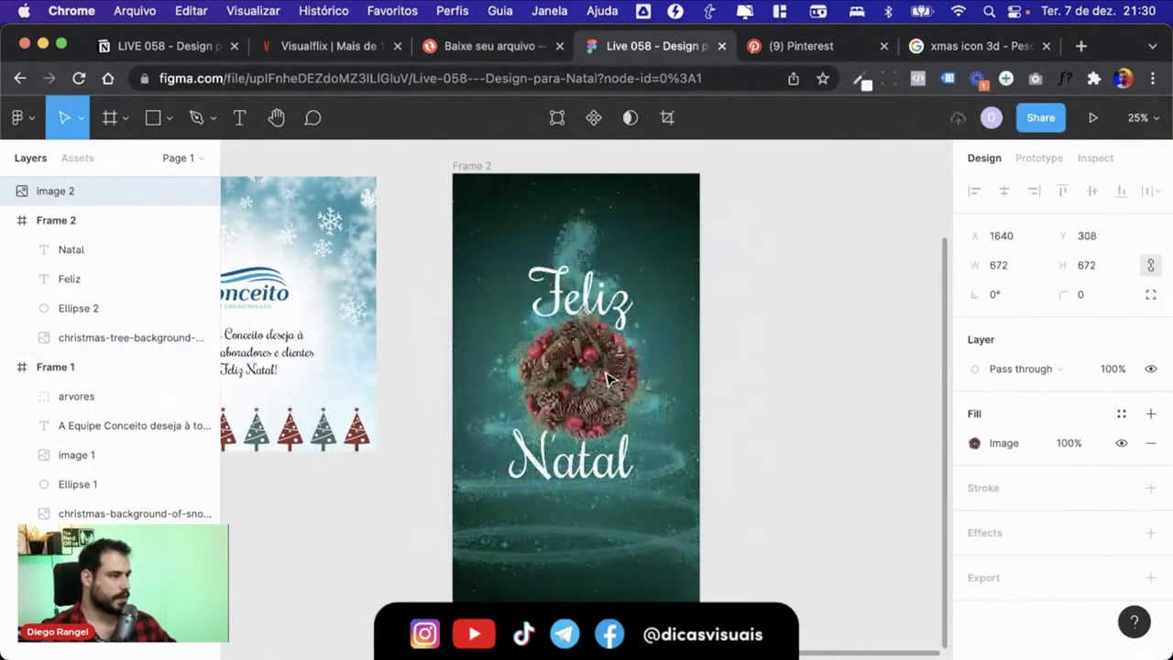
{"action": "left_click", "coordinate": [808, 353]}
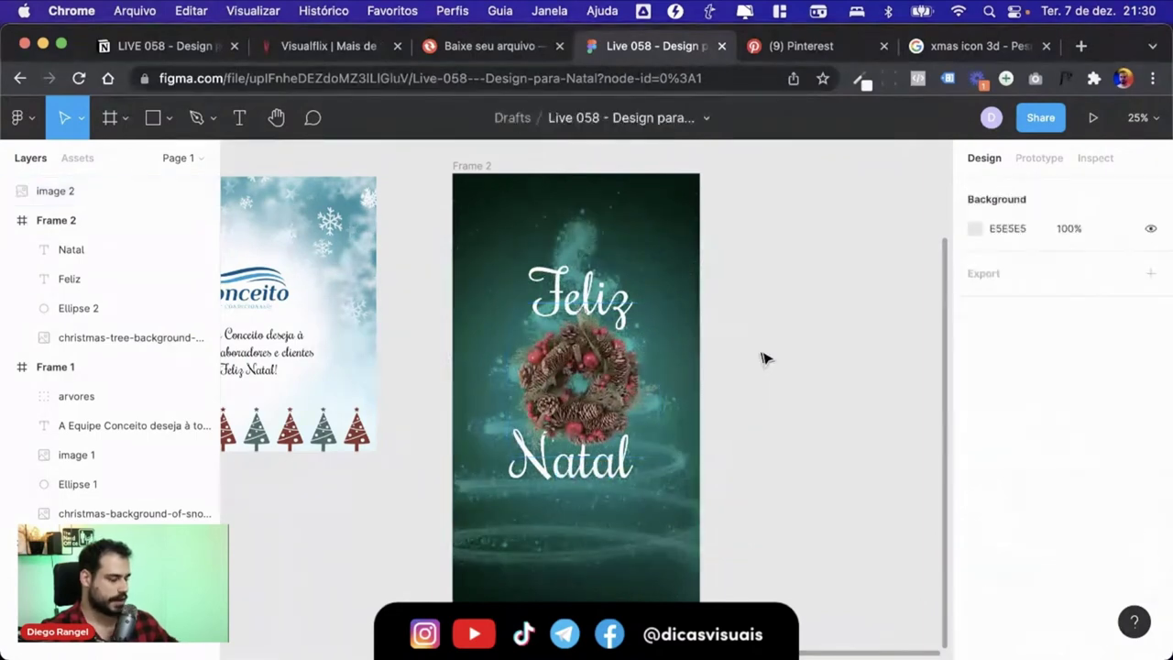
- Draw a circle over the wreath's centre, and rename the wreath 'grinalda' inside Frame 2
{"action": "key", "text": "o"}
{"action": "left_click_drag", "start_coordinate": [564, 370], "coordinate": [638, 430]}
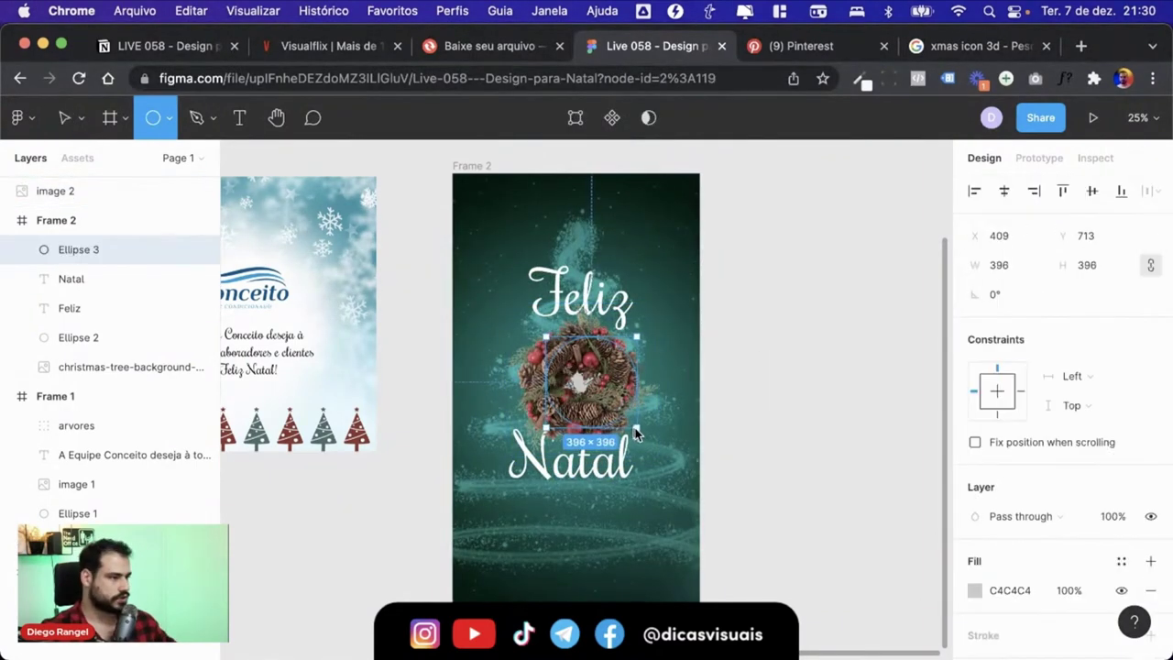
{"action": "left_click", "coordinate": [48, 191]}
{"action": "double_click", "coordinate": [55, 190]}
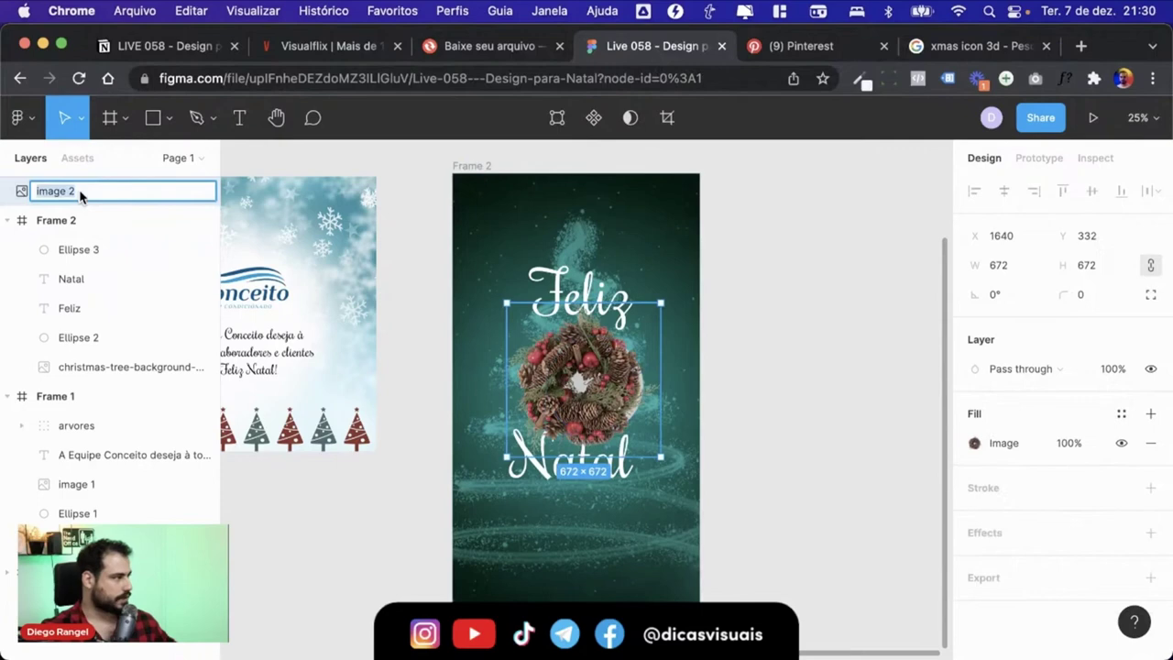
{"action": "type", "text": "grinalda"}
{"action": "key", "text": "Return"}
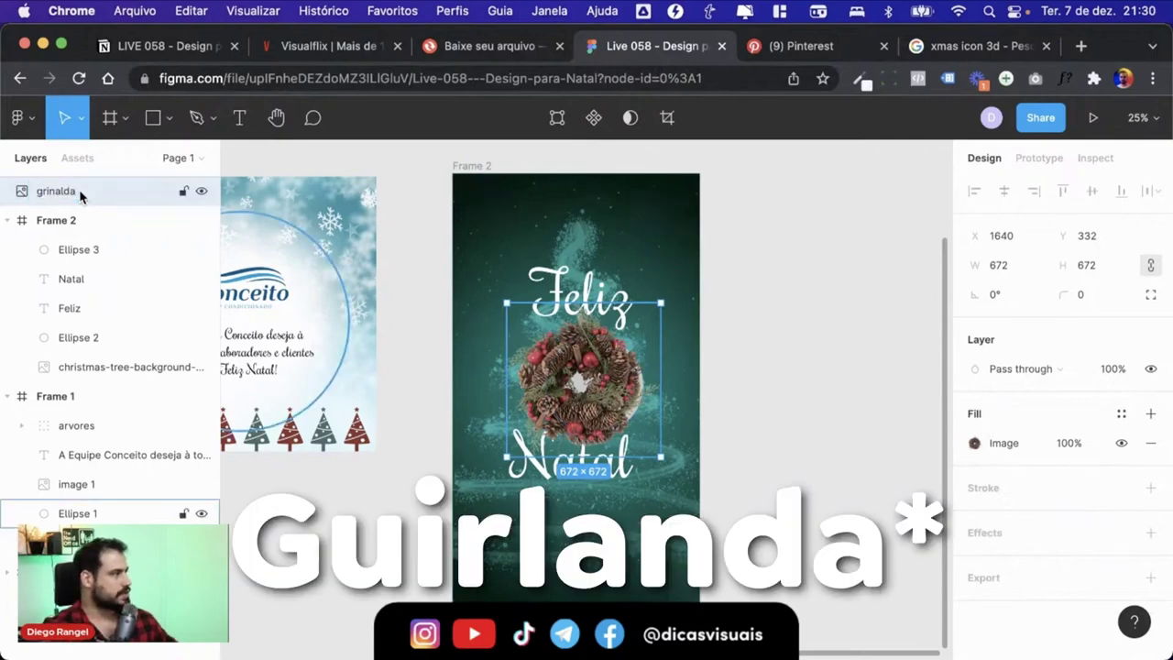
{"action": "left_click_drag", "start_coordinate": [80, 195], "coordinate": [95, 263]}
{"action": "left_click", "coordinate": [94, 219]}
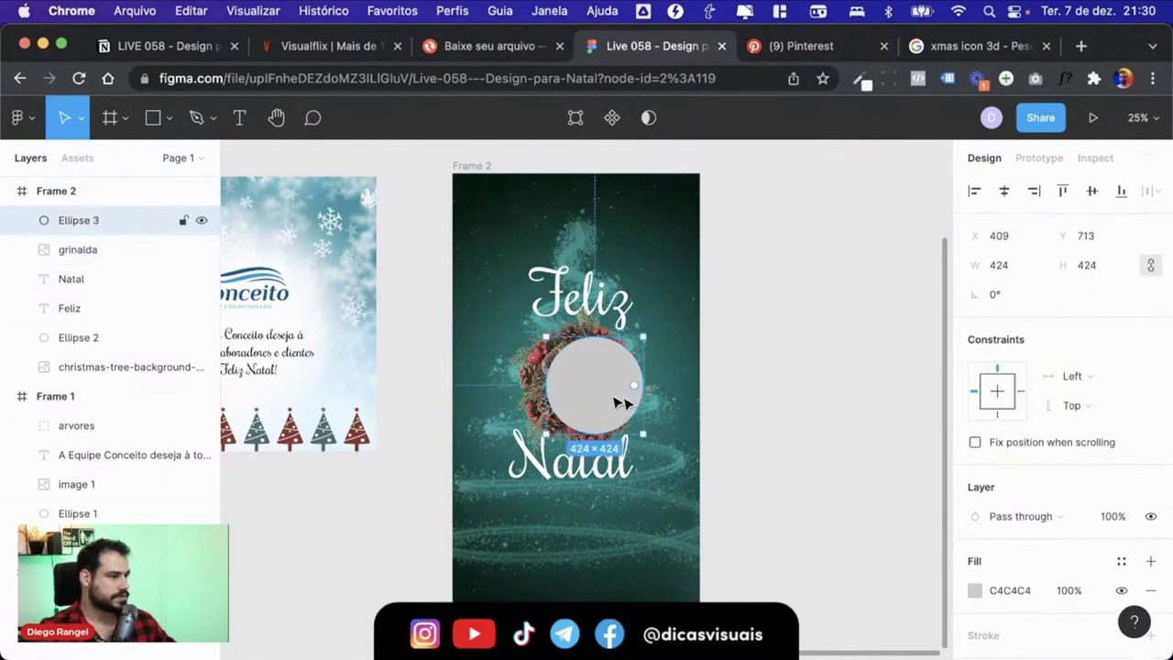
- Fill the circle white and give it a layer blur of 300
{"action": "left_click_drag", "start_coordinate": [627, 403], "coordinate": [615, 404]}
{"action": "scroll", "coordinate": [1008, 470], "scroll_direction": "down", "scroll_amount": 3}
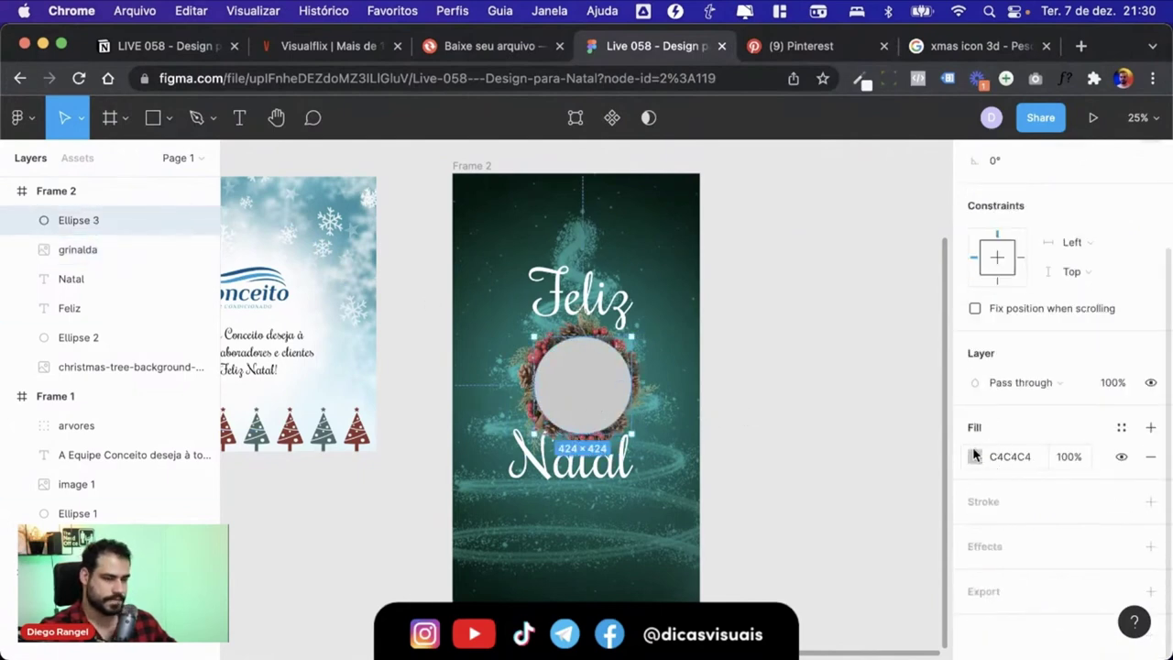
{"action": "left_click", "coordinate": [974, 456]}
{"action": "left_click_drag", "start_coordinate": [737, 220], "coordinate": [691, 138]}
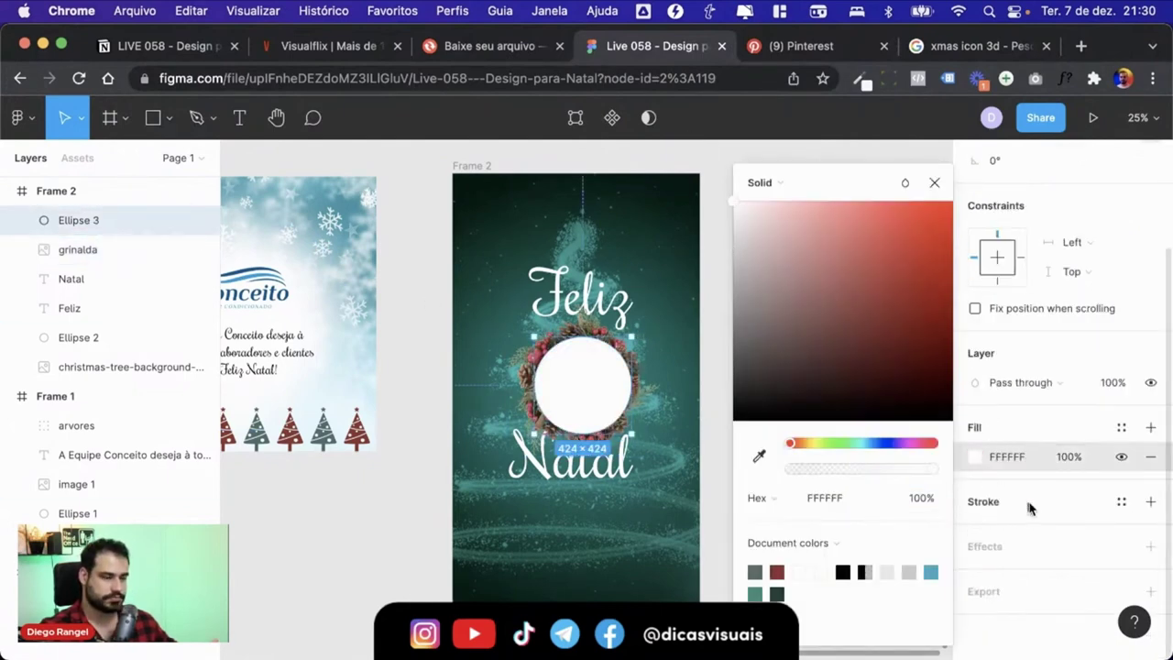
{"action": "left_click", "coordinate": [1151, 547]}
{"action": "scroll", "coordinate": [1098, 549], "scroll_direction": "down", "scroll_amount": 1}
{"action": "left_click", "coordinate": [1054, 548]}
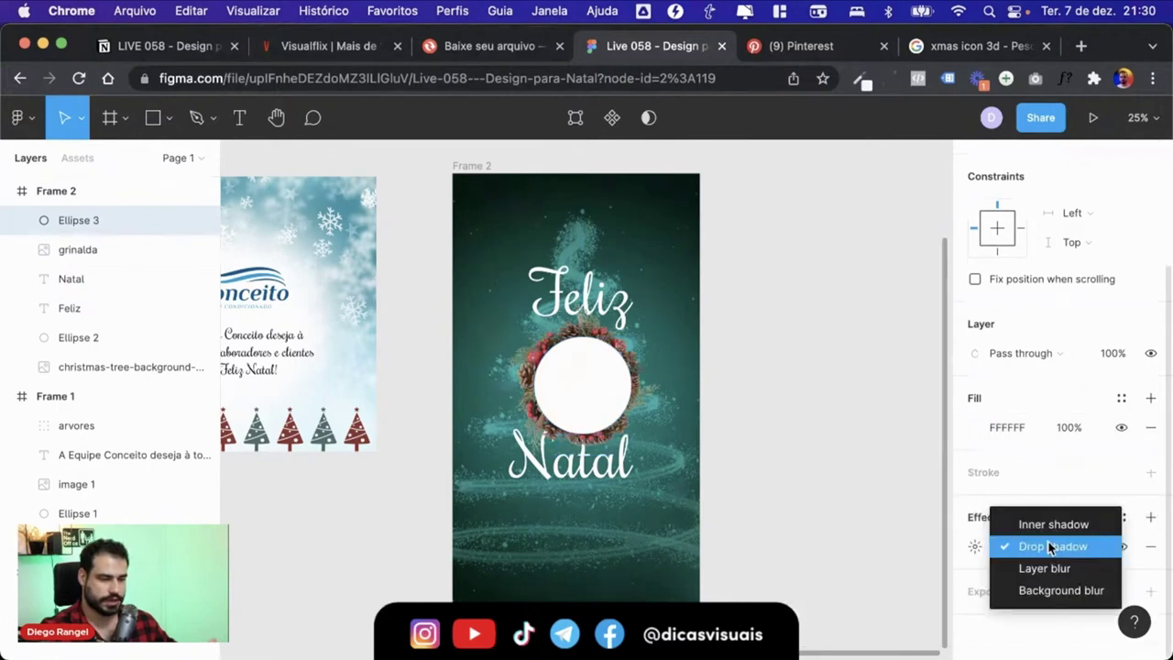
{"action": "left_click", "coordinate": [1043, 560]}
{"action": "left_click", "coordinate": [972, 548]}
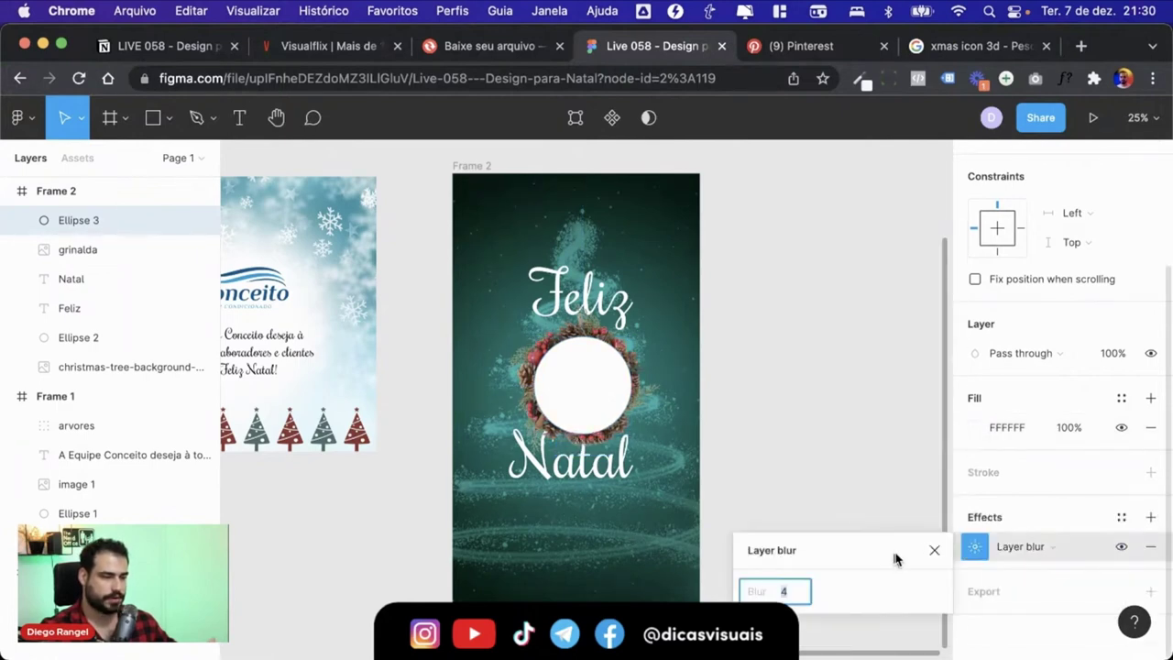
{"action": "key", "text": "Return"}
{"action": "key", "text": "Escape"}
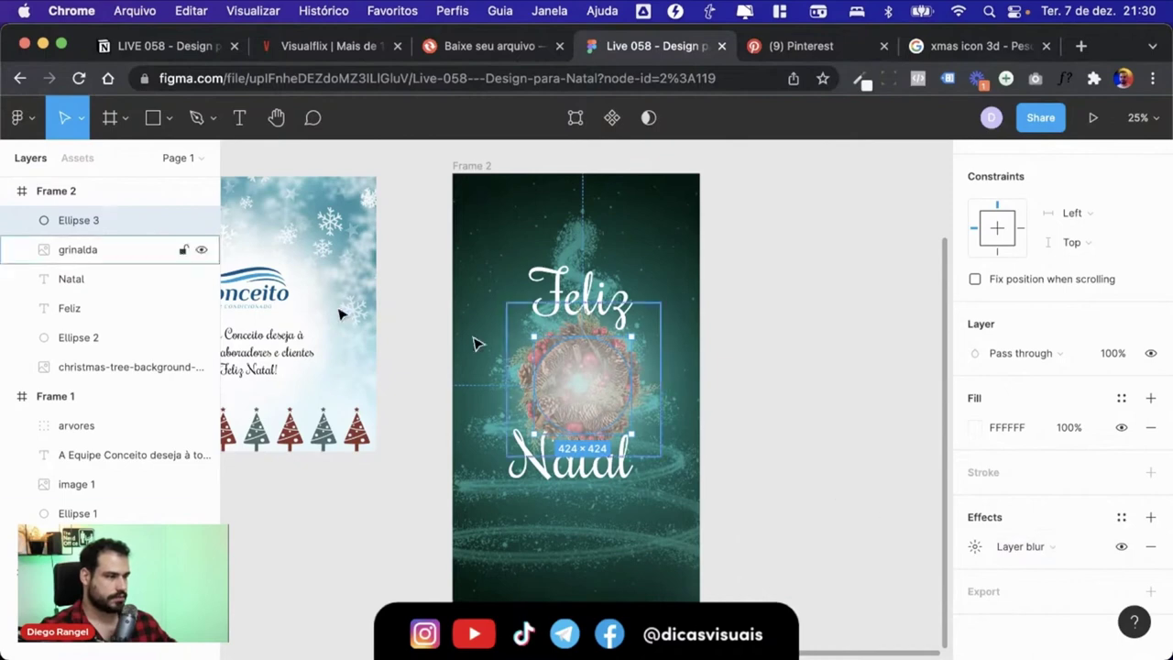
- Rename the blurred circle 'brilho' and place it behind the grinalda layer
{"action": "double_click", "coordinate": [81, 221]}
{"action": "type", "text": "brilho"}
{"action": "key", "text": "Return"}
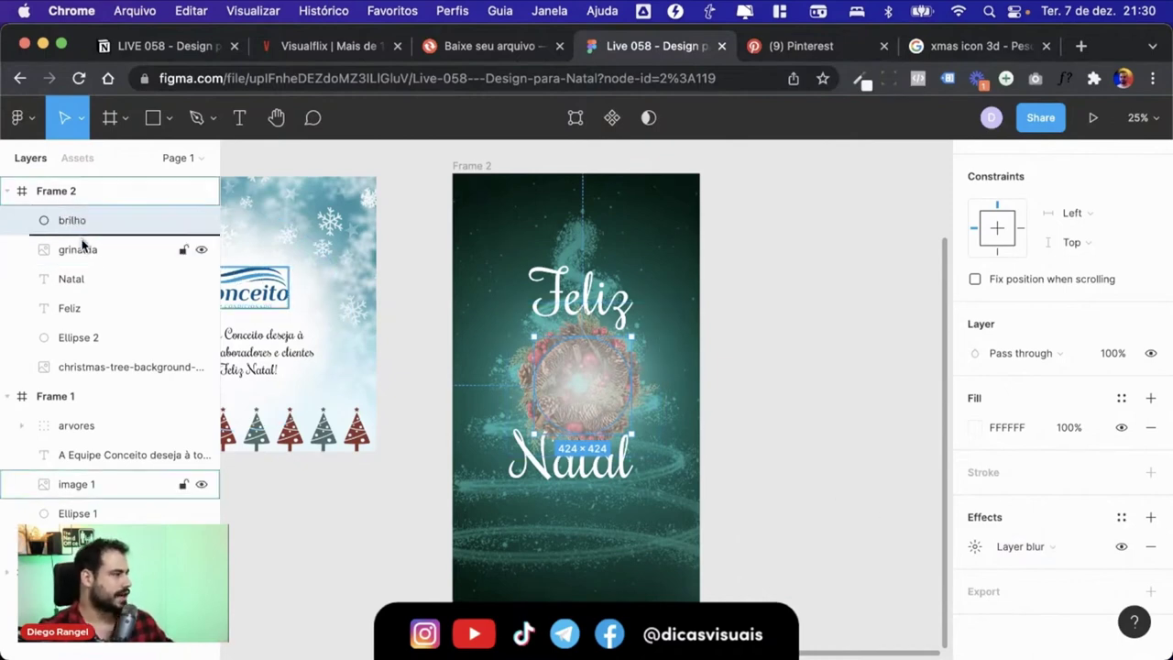
{"action": "left_click_drag", "start_coordinate": [81, 220], "coordinate": [83, 261]}
{"action": "left_click", "coordinate": [650, 318]}
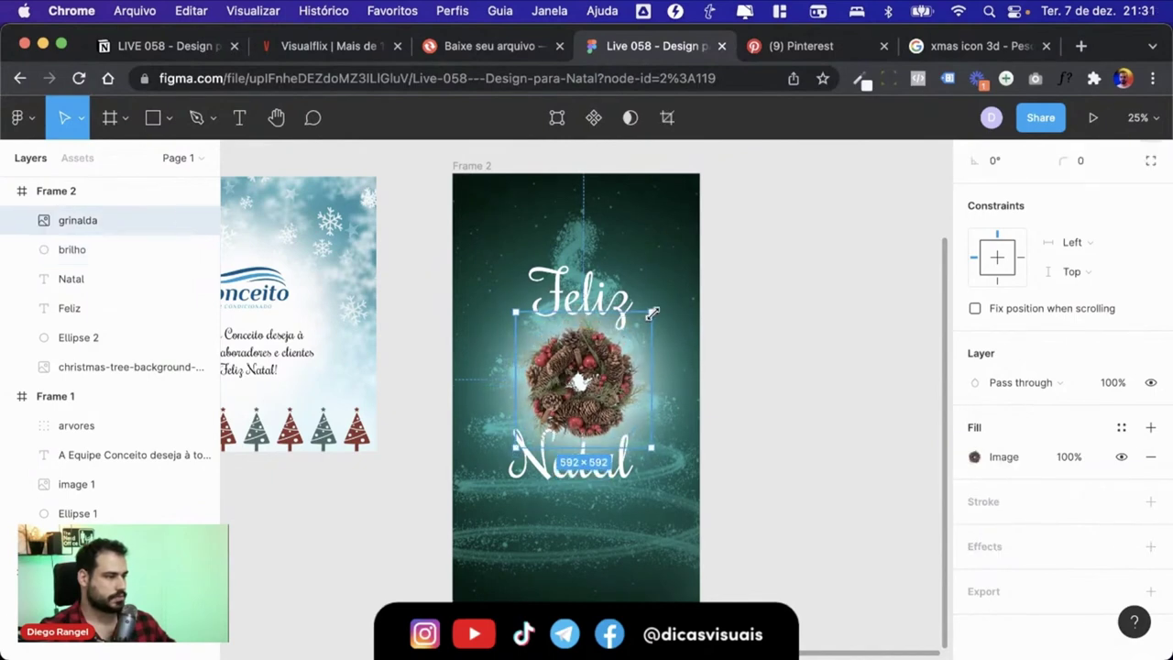
{"action": "left_click", "coordinate": [79, 337]}
{"action": "left_click", "coordinate": [73, 249]}
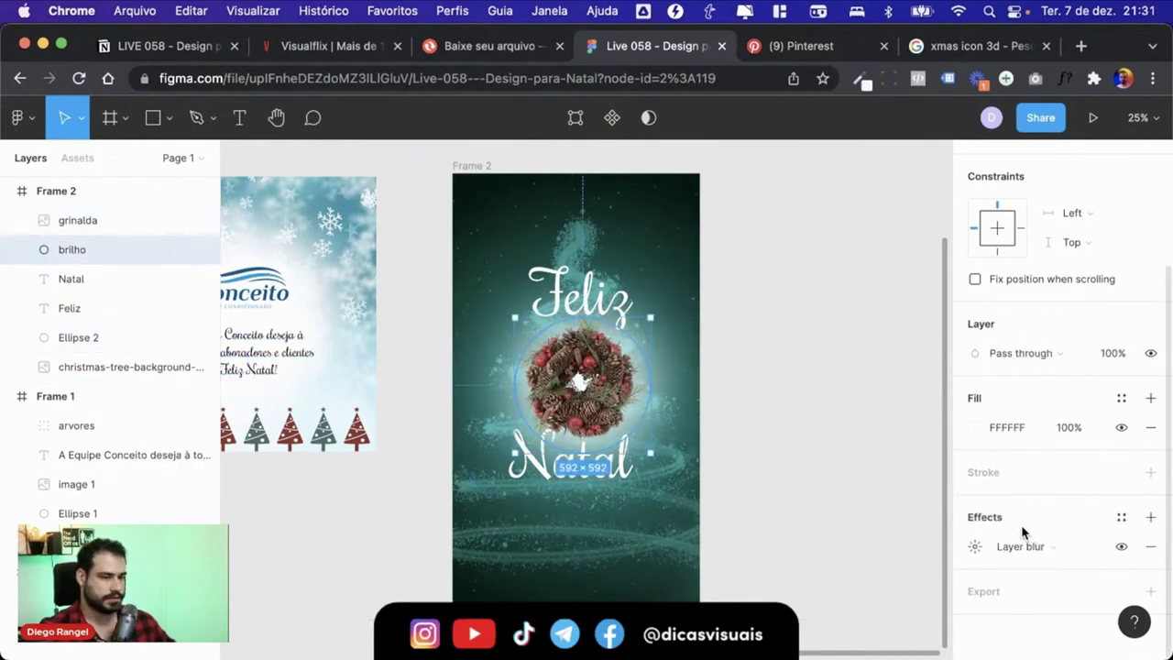
- Change the brilho glow's fill to mint green 88FFCD
{"action": "left_click", "coordinate": [976, 429]}
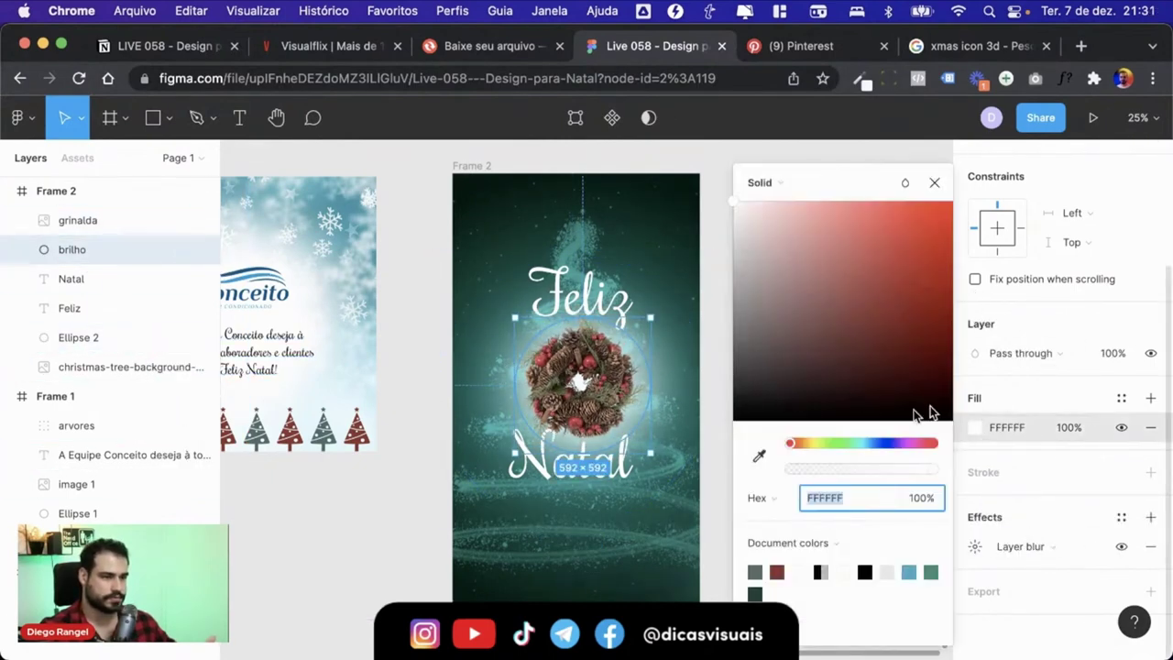
{"action": "left_click", "coordinate": [847, 443]}
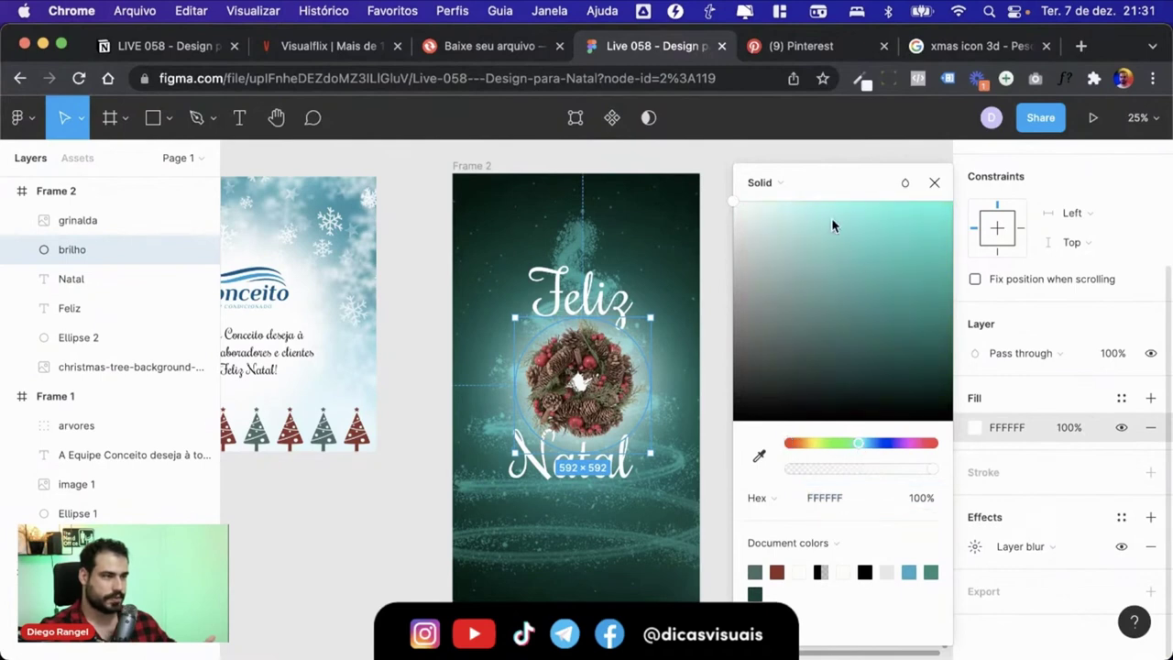
{"action": "left_click_drag", "start_coordinate": [770, 211], "coordinate": [790, 206]}
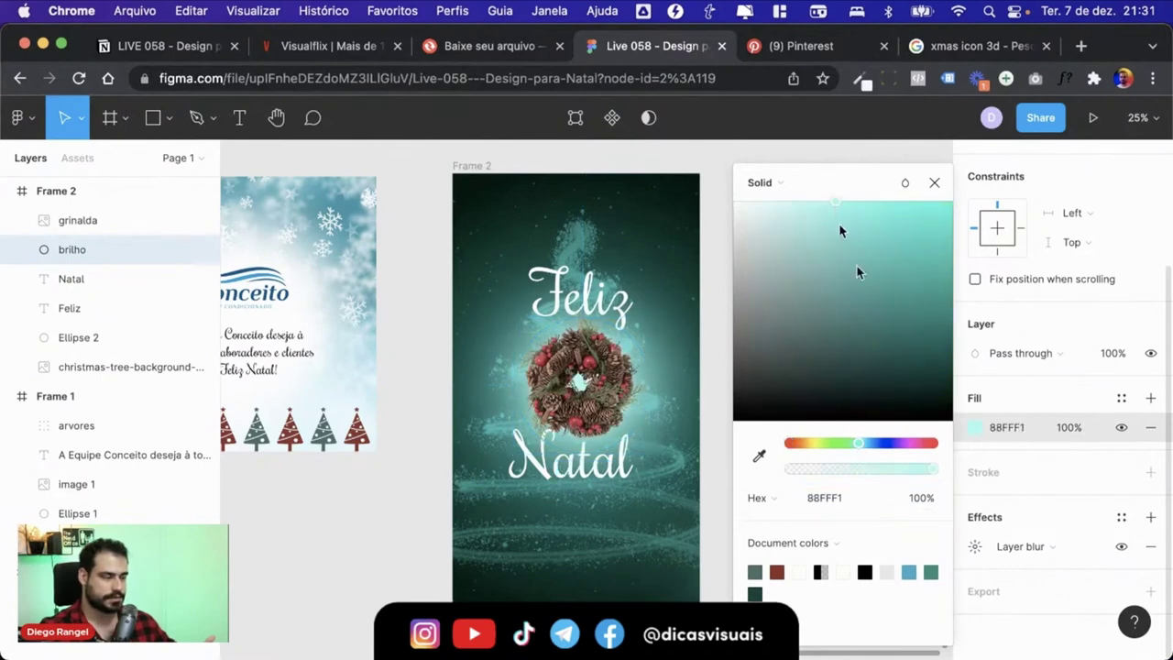
{"action": "mouse_move", "coordinate": [919, 443]}
{"action": "left_mouse_down"}
{"action": "mouse_move", "coordinate": [968, 445]}
{"action": "mouse_move", "coordinate": [853, 444]}
{"action": "left_mouse_up"}
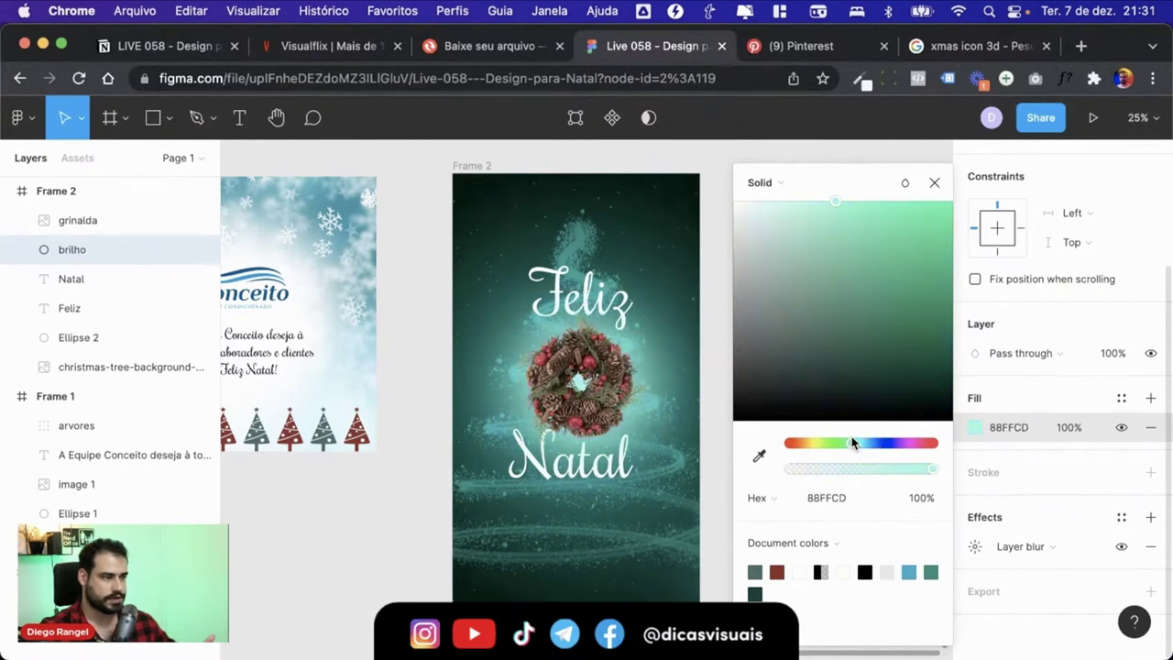
{"action": "left_click", "coordinate": [933, 185]}
{"action": "left_click", "coordinate": [807, 293]}
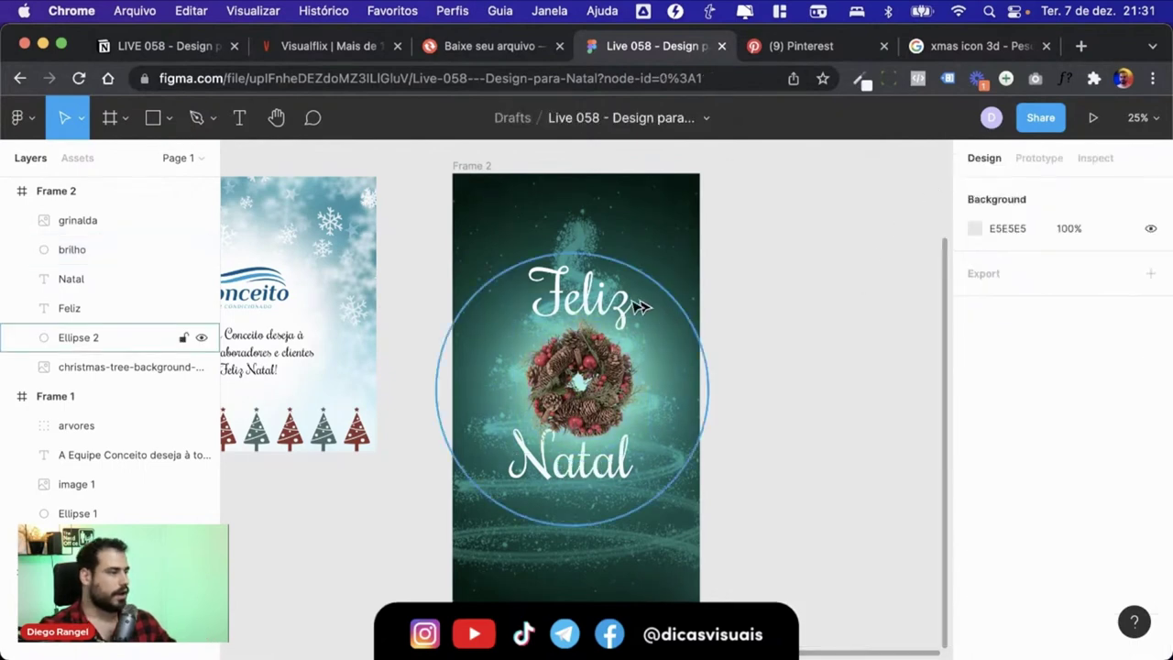
- Move Natal up toward the wreath and centre it horizontally in the frame
{"action": "left_click", "coordinate": [633, 312]}
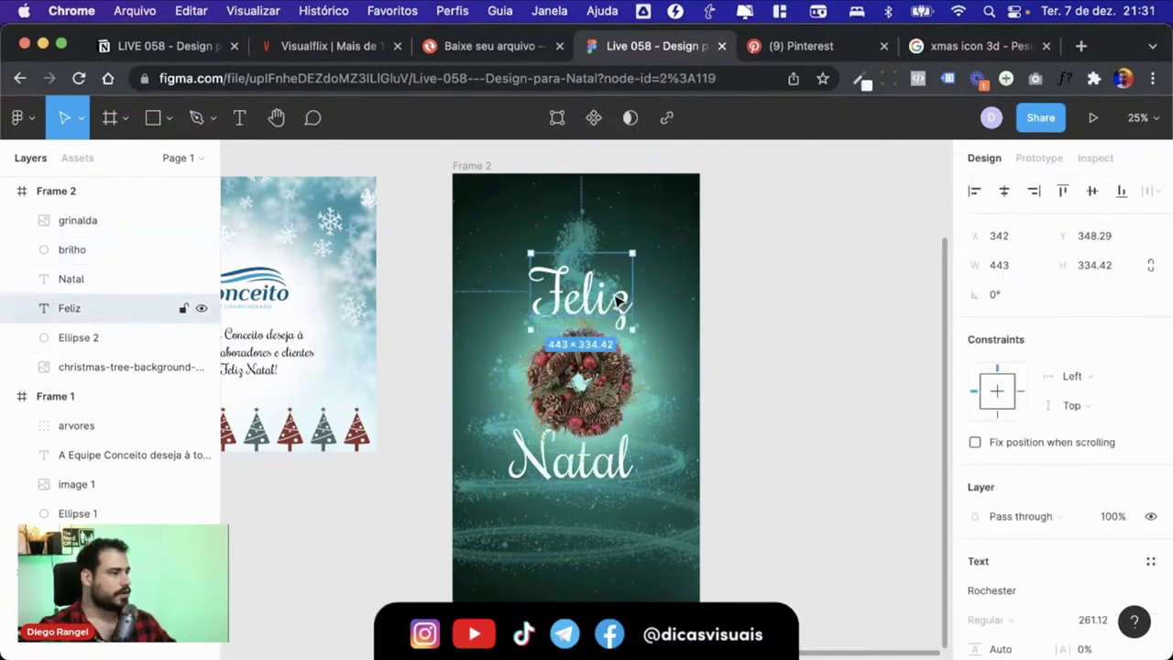
{"action": "left_click", "coordinate": [614, 470]}
{"action": "left_click_drag", "start_coordinate": [614, 470], "coordinate": [628, 471]}
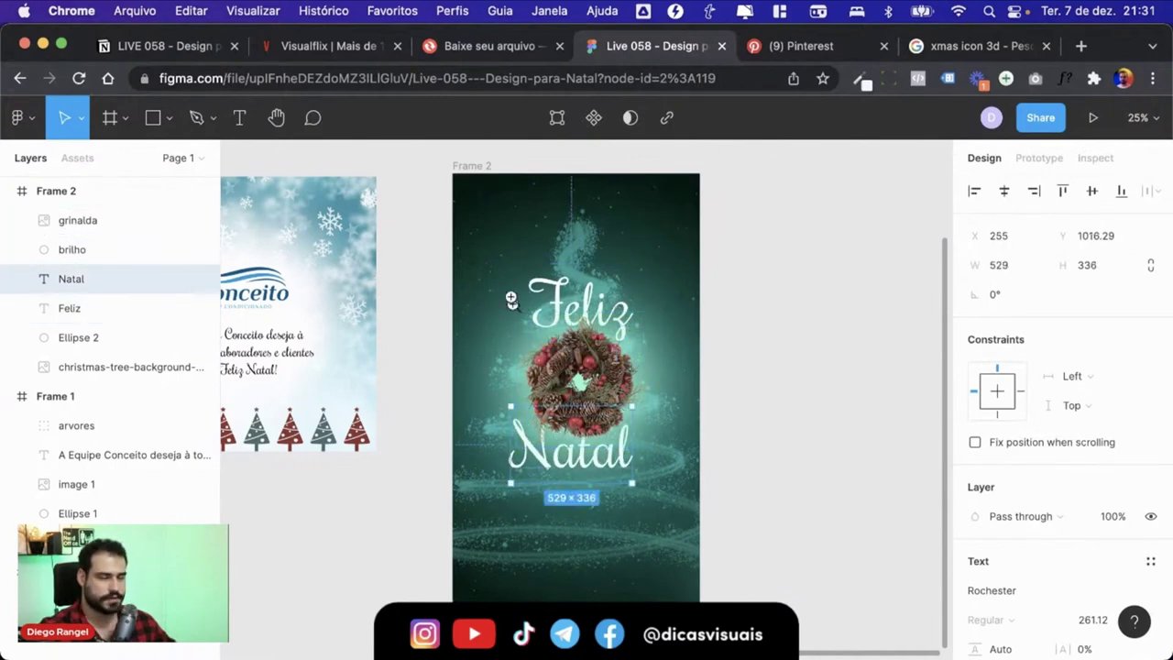
{"action": "scroll", "coordinate": [565, 385], "scroll_direction": "up", "scroll_amount": 5}
{"action": "left_click", "coordinate": [1003, 191]}
{"action": "key", "text": "Tab"}
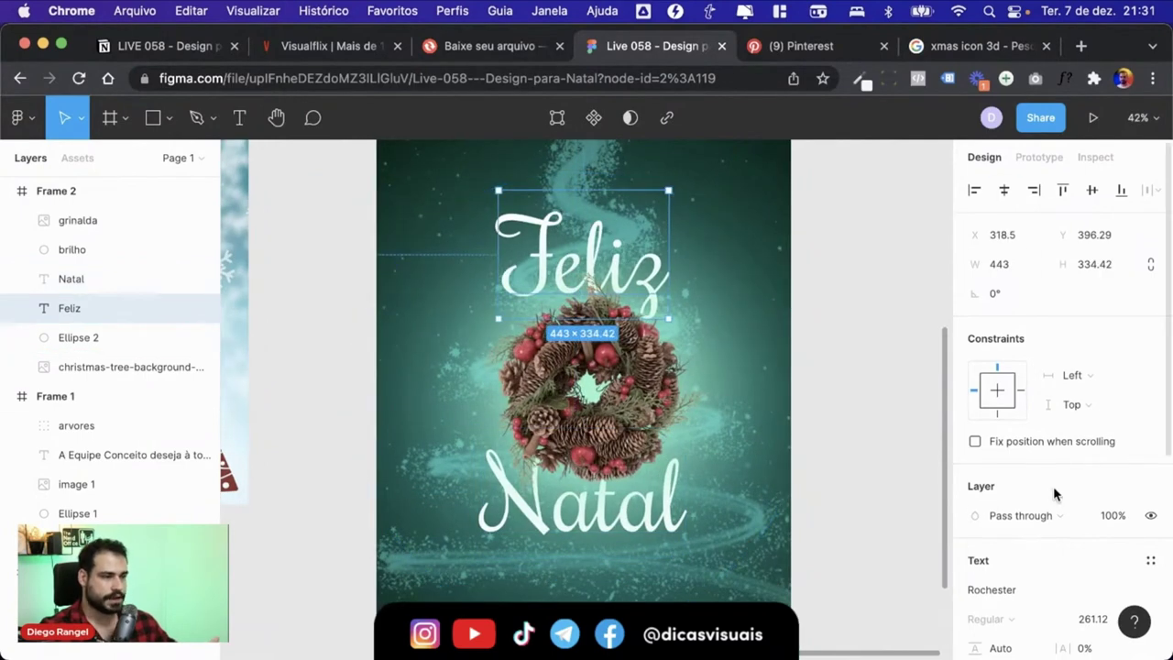
- Add a drop shadow to Feliz with blur 5, Y offset 10 and 40% opacity
{"action": "scroll", "coordinate": [1059, 490], "scroll_direction": "down", "scroll_amount": 4}
{"action": "left_click", "coordinate": [1153, 547]}
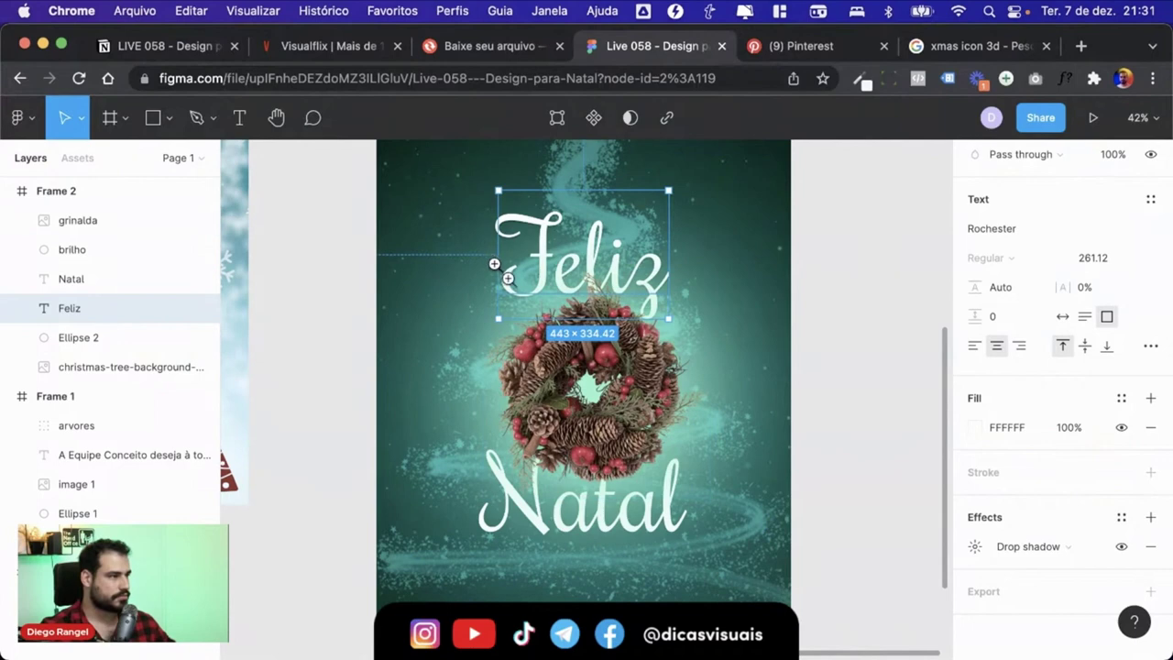
{"action": "scroll", "coordinate": [509, 275], "scroll_direction": "up", "scroll_amount": 10}
{"action": "left_click", "coordinate": [977, 547]}
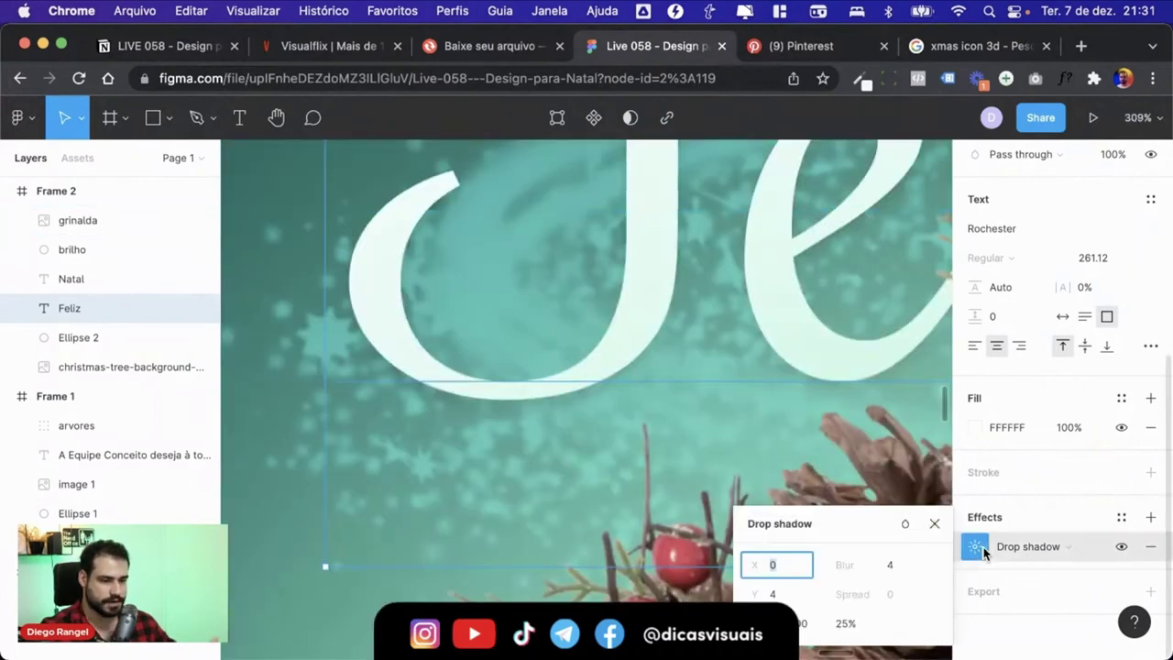
{"action": "left_click", "coordinate": [913, 566]}
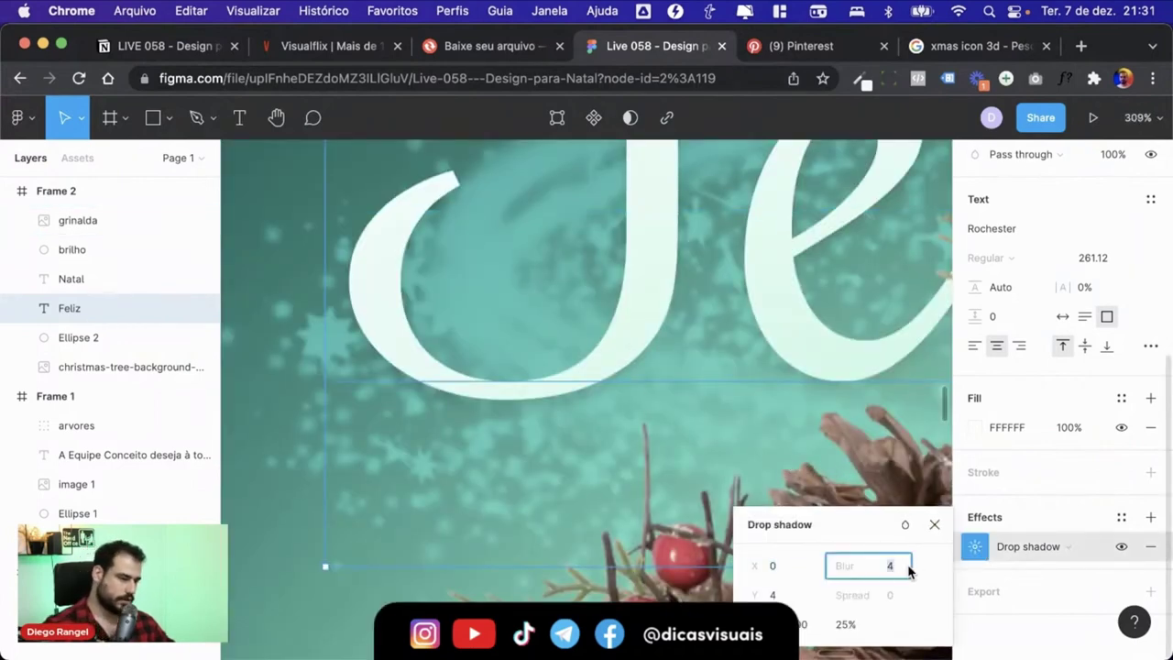
{"action": "type", "text": "5"}
{"action": "left_click", "coordinate": [784, 598]}
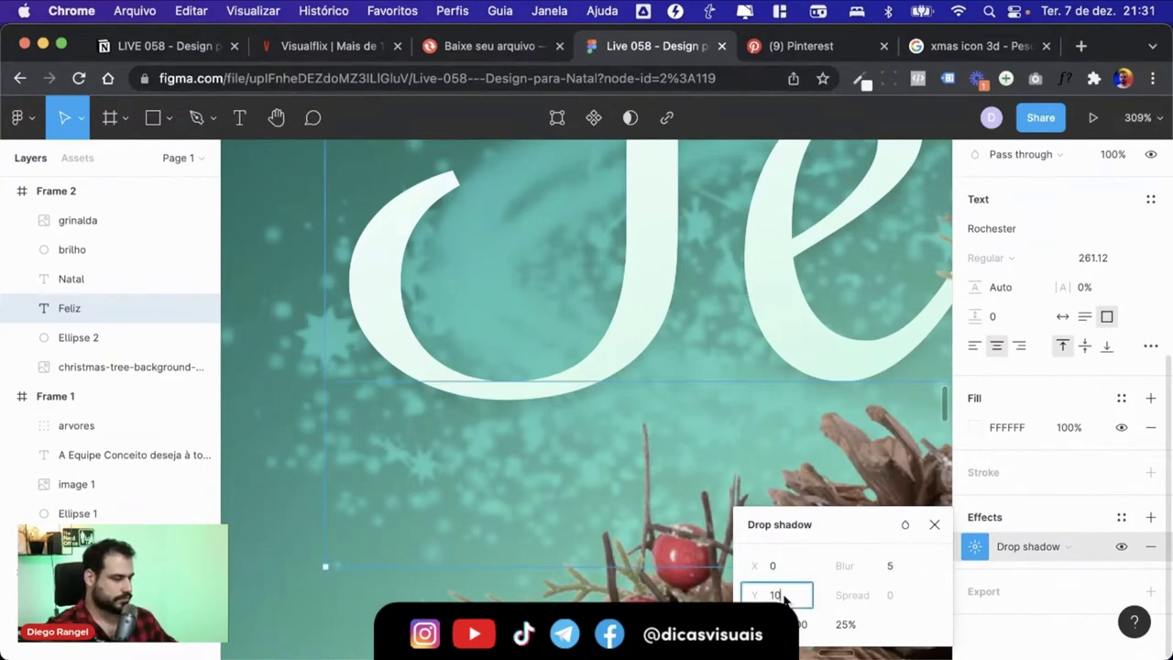
{"action": "key", "text": "Return"}
{"action": "left_click", "coordinate": [859, 632]}
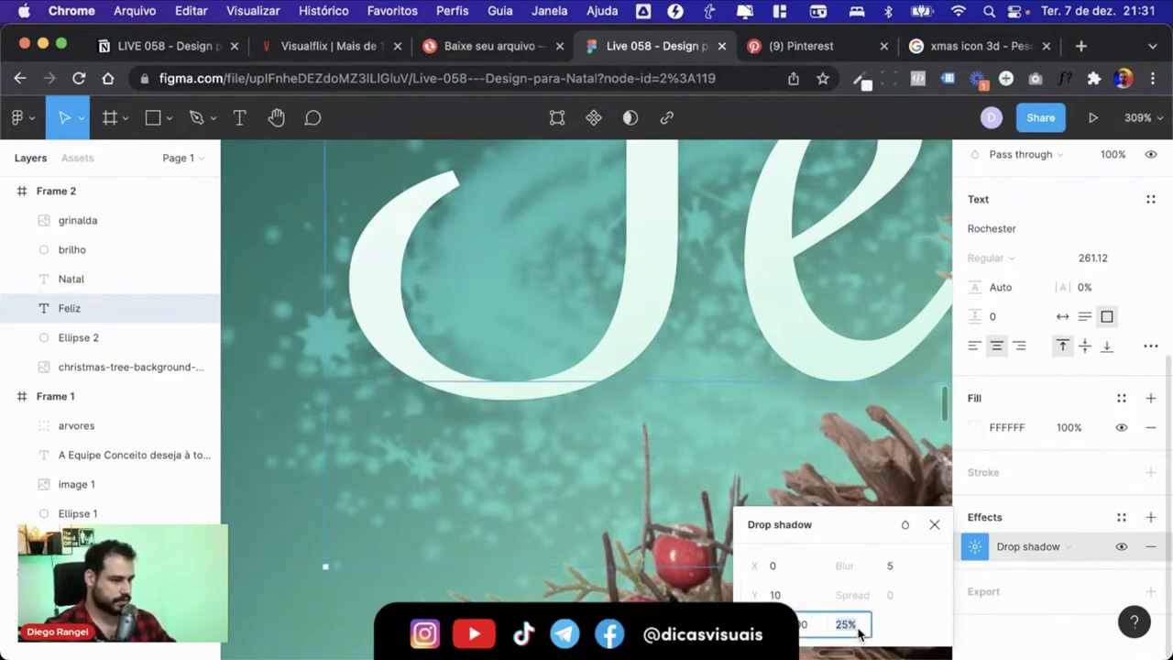
{"action": "type", "text": "40"}
{"action": "key", "text": "Return"}
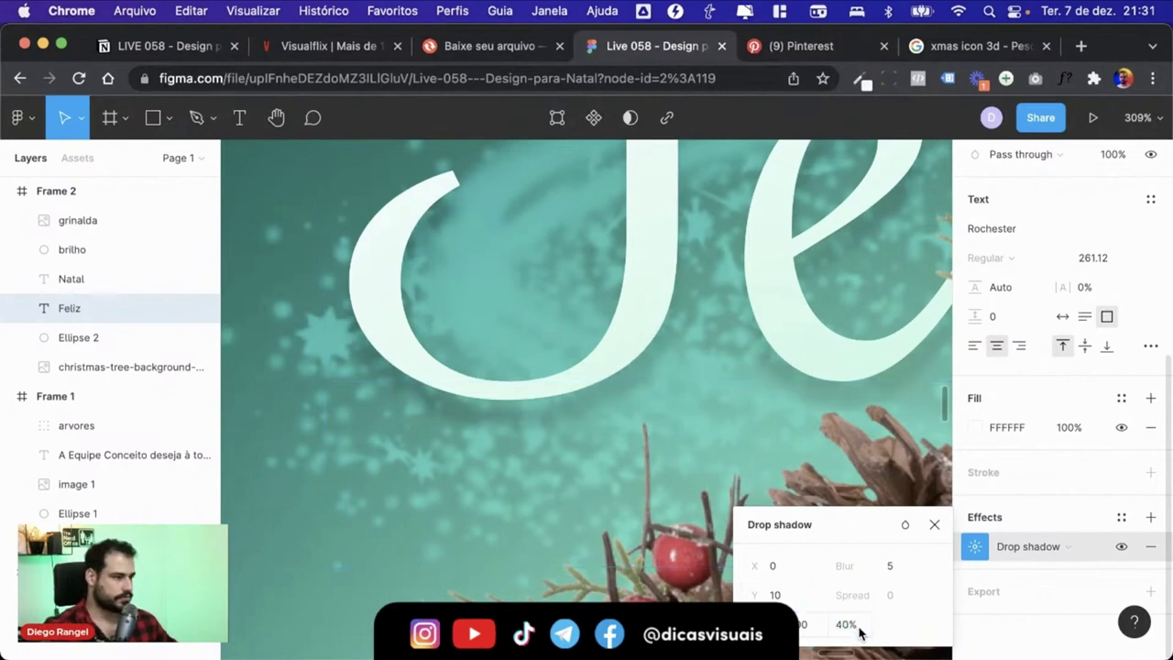
{"action": "left_click", "coordinate": [934, 524]}
{"action": "key", "text": "minus"}
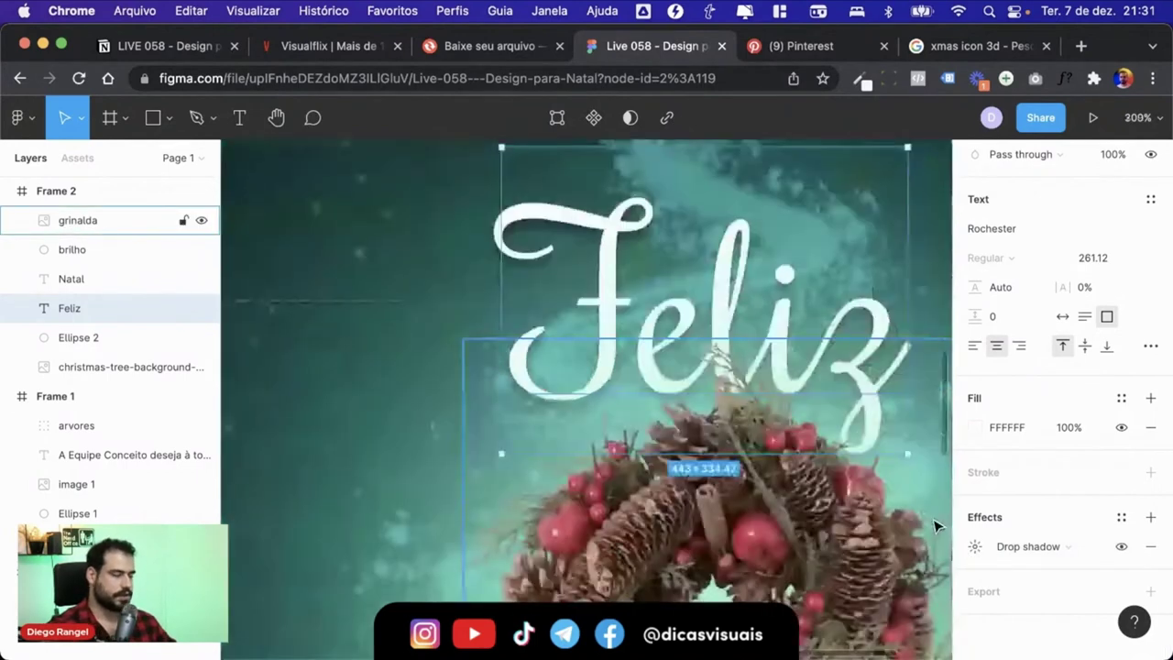
- Paste Feliz's drop shadow properties onto the Natal text
{"action": "key", "text": "minus"}
{"action": "key", "text": "minus"}
{"action": "left_click_drag", "start_coordinate": [816, 455], "coordinate": [804, 348]}
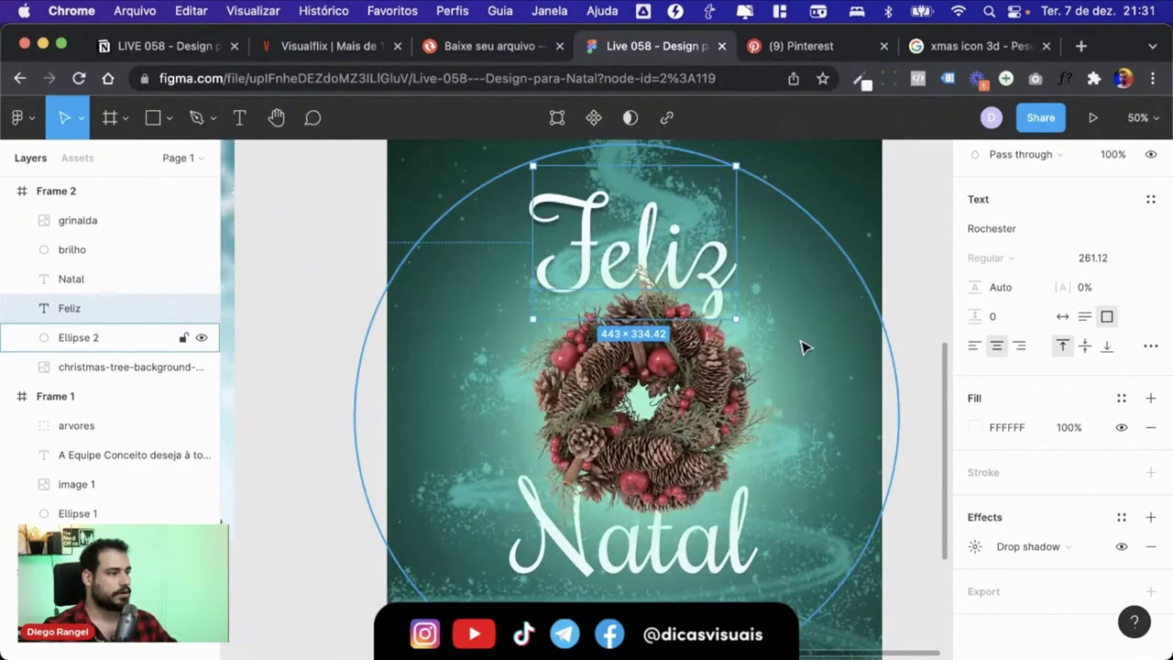
{"action": "left_click", "coordinate": [720, 563]}
{"action": "scroll", "coordinate": [719, 563], "scroll_direction": "down", "scroll_amount": 2}
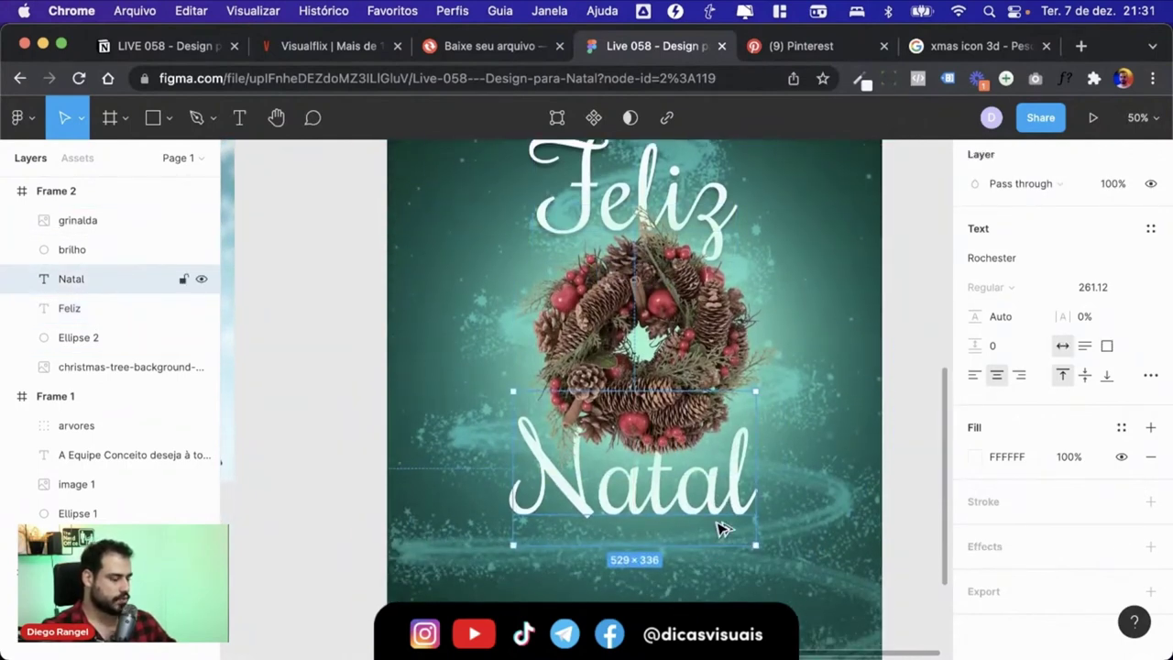
{"action": "key", "text": "super+alt+v"}
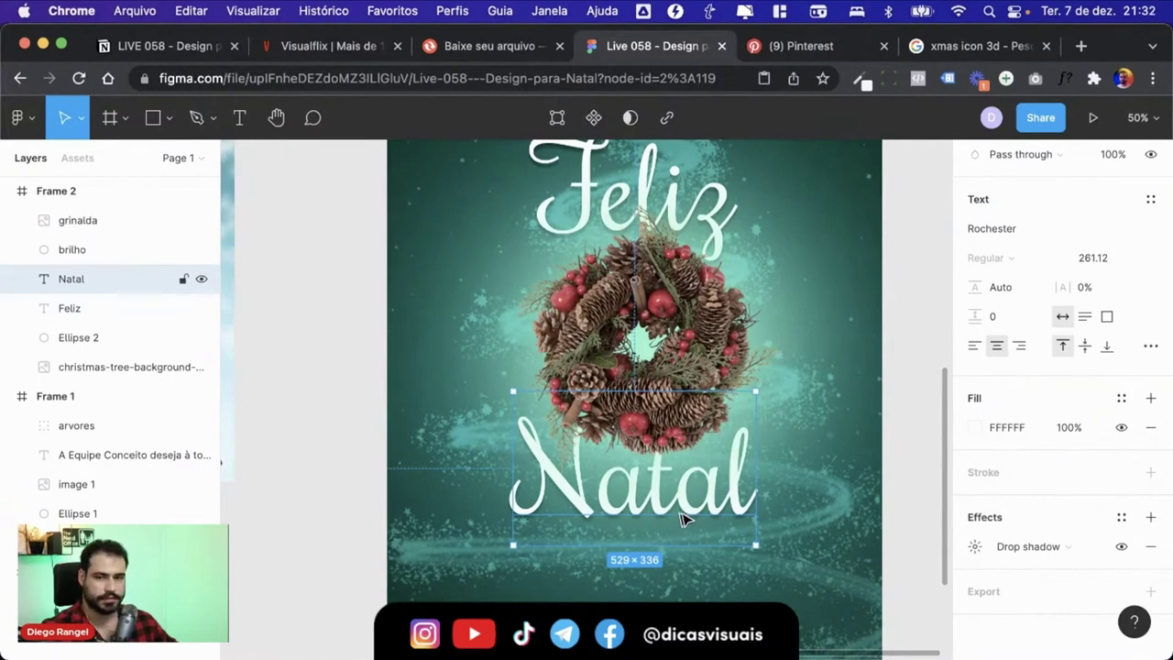
{"action": "left_click", "coordinate": [927, 405]}
- Raise the contrast of the grinalda wreath image fill
{"action": "left_click", "coordinate": [78, 220]}
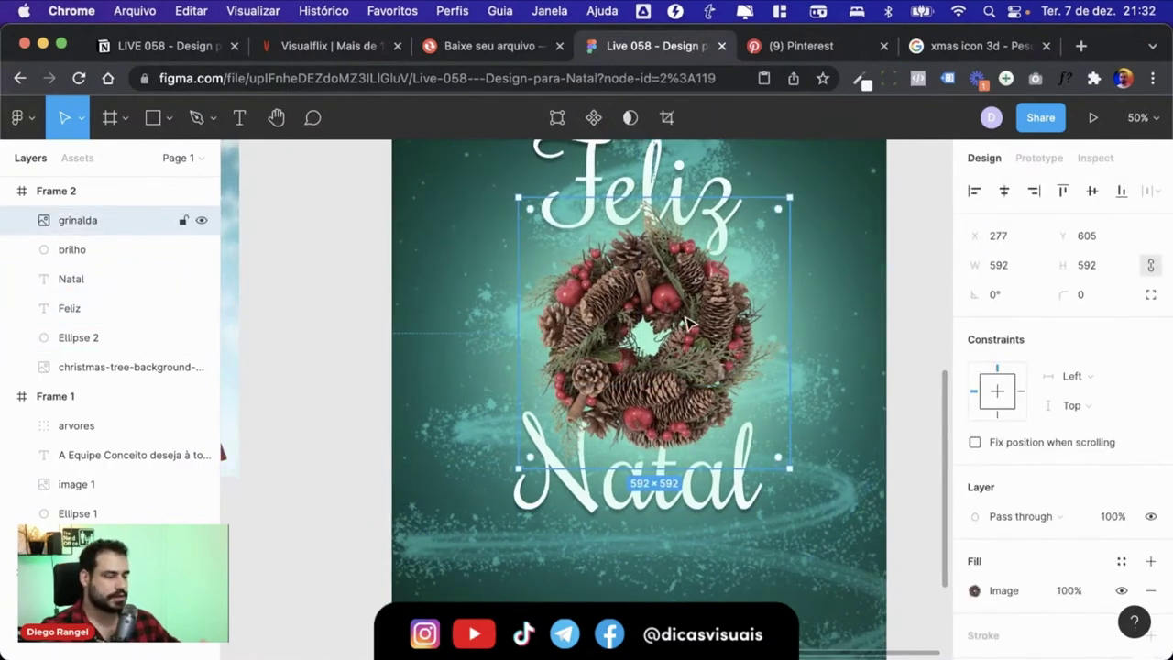
{"action": "scroll", "coordinate": [922, 464], "scroll_direction": "down", "scroll_amount": 7}
{"action": "scroll", "coordinate": [708, 341], "scroll_direction": "up", "scroll_amount": 3}
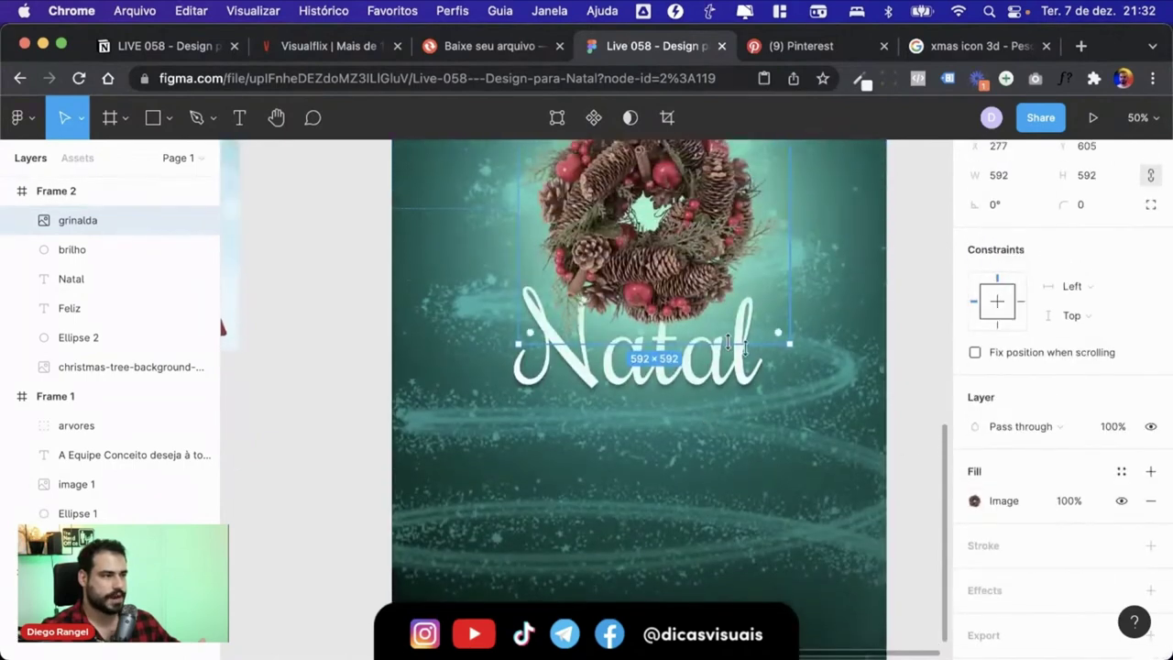
{"action": "scroll", "coordinate": [985, 406], "scroll_direction": "down", "scroll_amount": 1}
{"action": "left_click", "coordinate": [975, 457]}
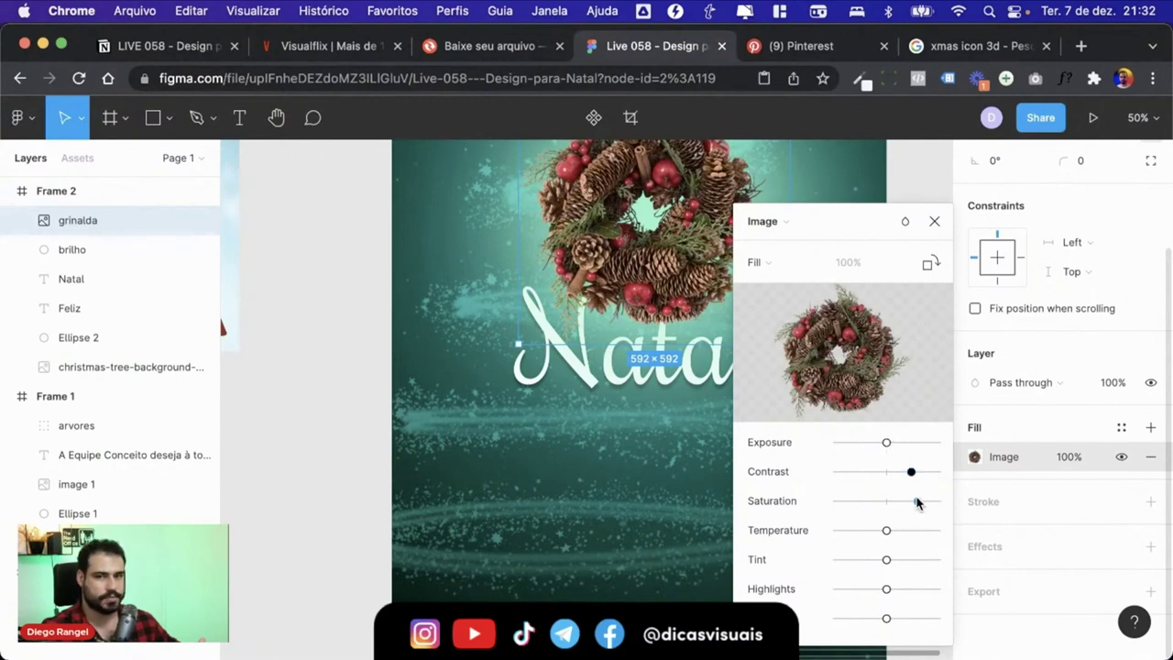
{"action": "left_click", "coordinate": [935, 221]}
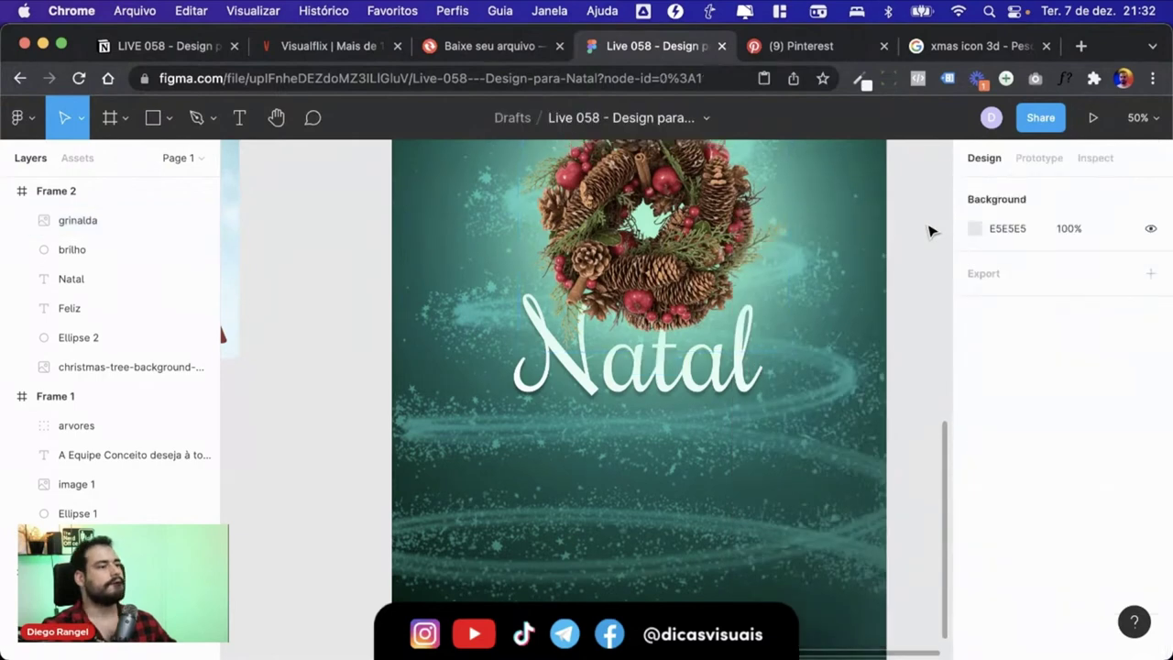
- Zoom out to all frames and duplicate Frame 2 into a new 1080×1920 Frame 3
{"action": "scroll", "coordinate": [929, 228], "scroll_direction": "up", "scroll_amount": 2}
{"action": "key", "text": "minus"}
{"action": "scroll", "coordinate": [803, 290], "scroll_direction": "up", "scroll_amount": 1}
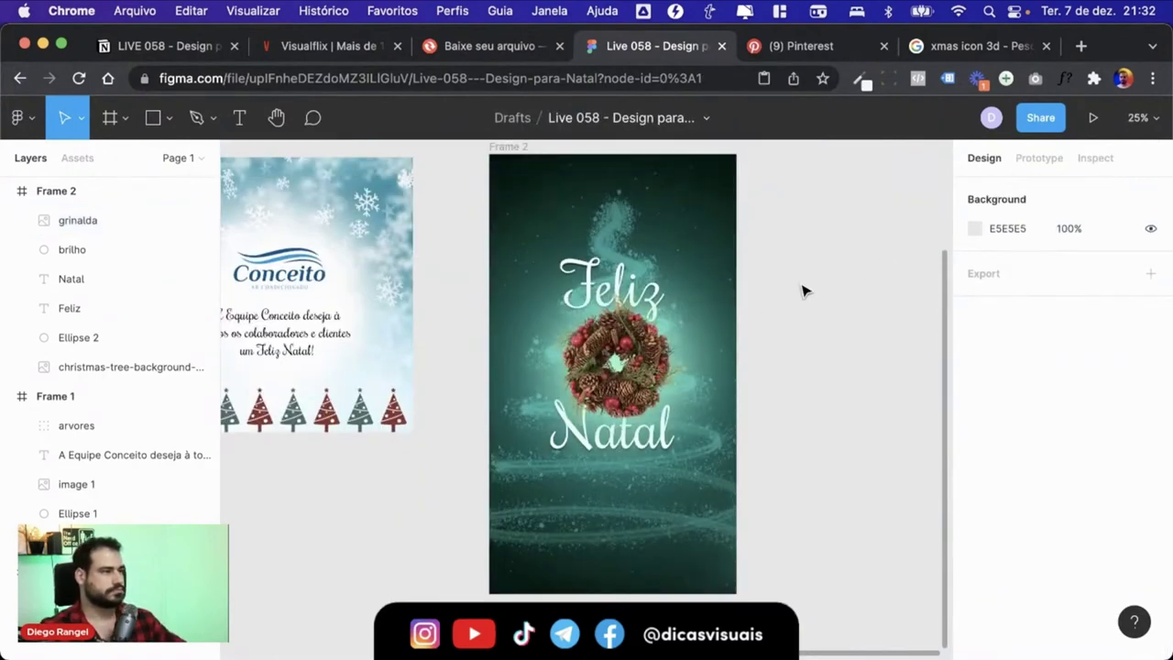
{"action": "scroll", "coordinate": [802, 290], "scroll_direction": "left", "scroll_amount": 10}
{"action": "scroll", "coordinate": [803, 291], "scroll_direction": "right", "scroll_amount": 5}
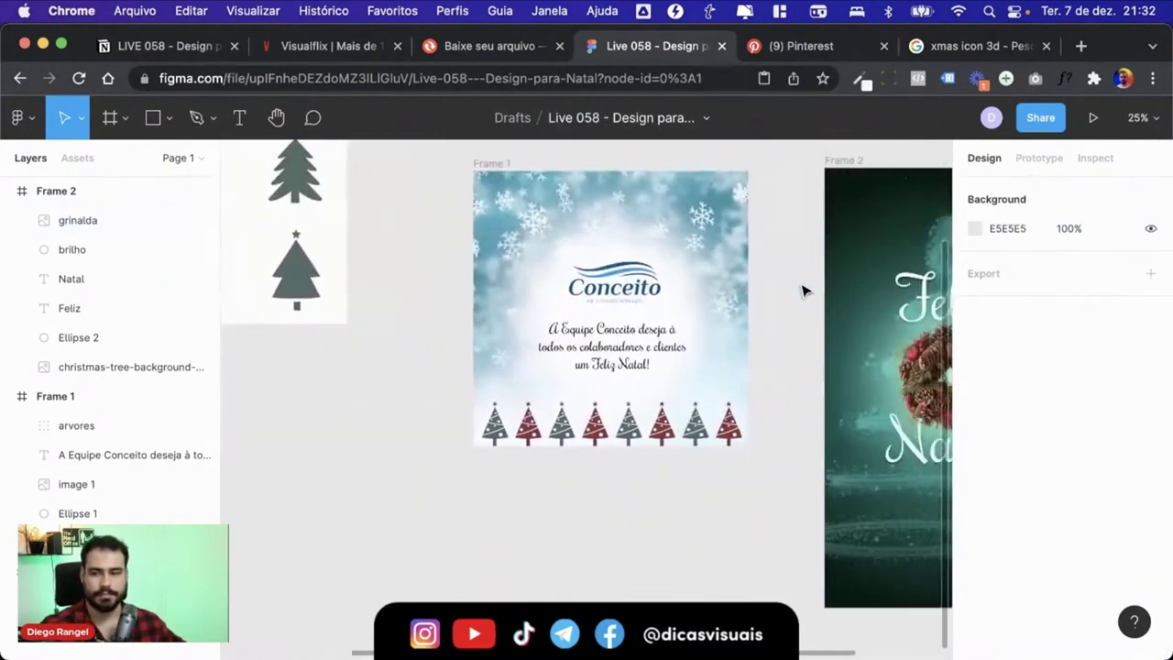
{"action": "scroll", "coordinate": [803, 291], "scroll_direction": "right", "scroll_amount": 2}
{"action": "scroll", "coordinate": [802, 290], "scroll_direction": "right", "scroll_amount": 3}
{"action": "scroll", "coordinate": [803, 290], "scroll_direction": "right", "scroll_amount": 1}
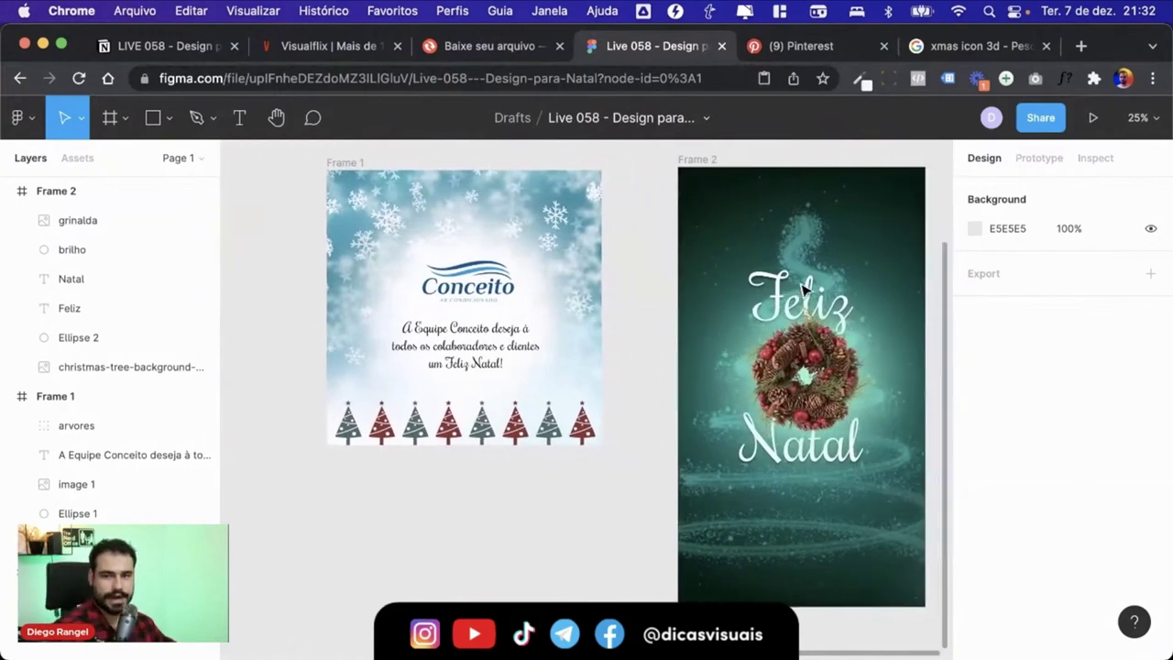
{"action": "scroll", "coordinate": [803, 291], "scroll_direction": "right", "scroll_amount": 1}
{"action": "scroll", "coordinate": [803, 291], "scroll_direction": "right", "scroll_amount": 5}
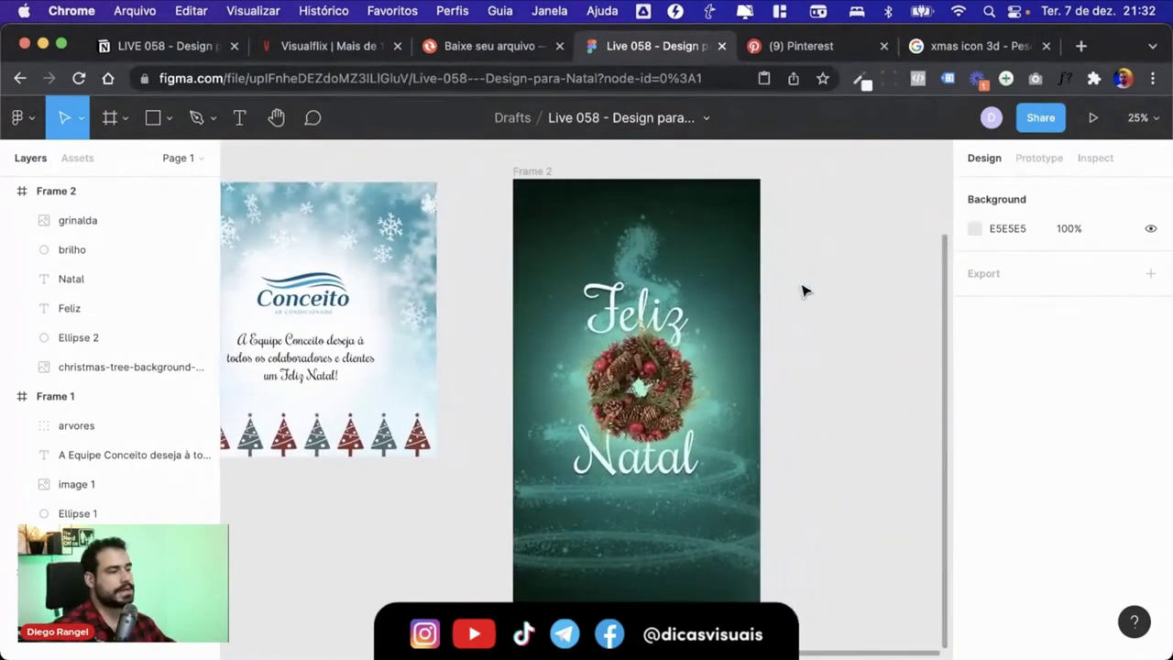
{"action": "left_click", "coordinate": [549, 177]}
{"action": "key", "text": "ctrl+d"}
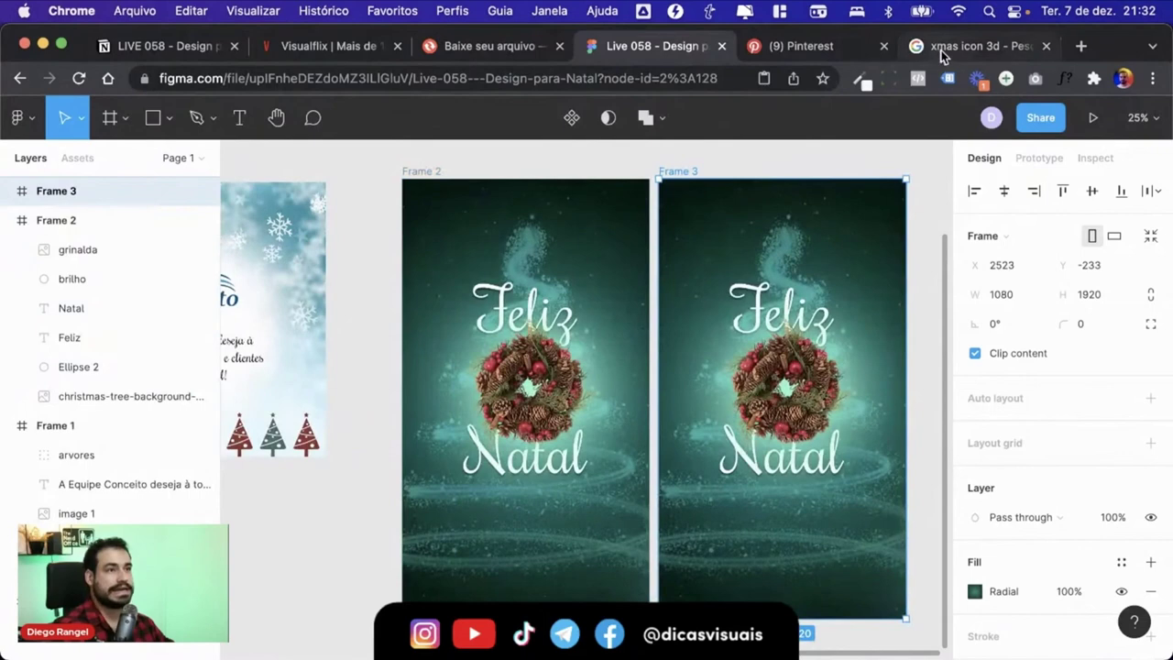
{"action": "left_click", "coordinate": [953, 45]}
- Search Google Images for 'christmas ball' filtered to large, transparent images
{"action": "left_click", "coordinate": [248, 129]}
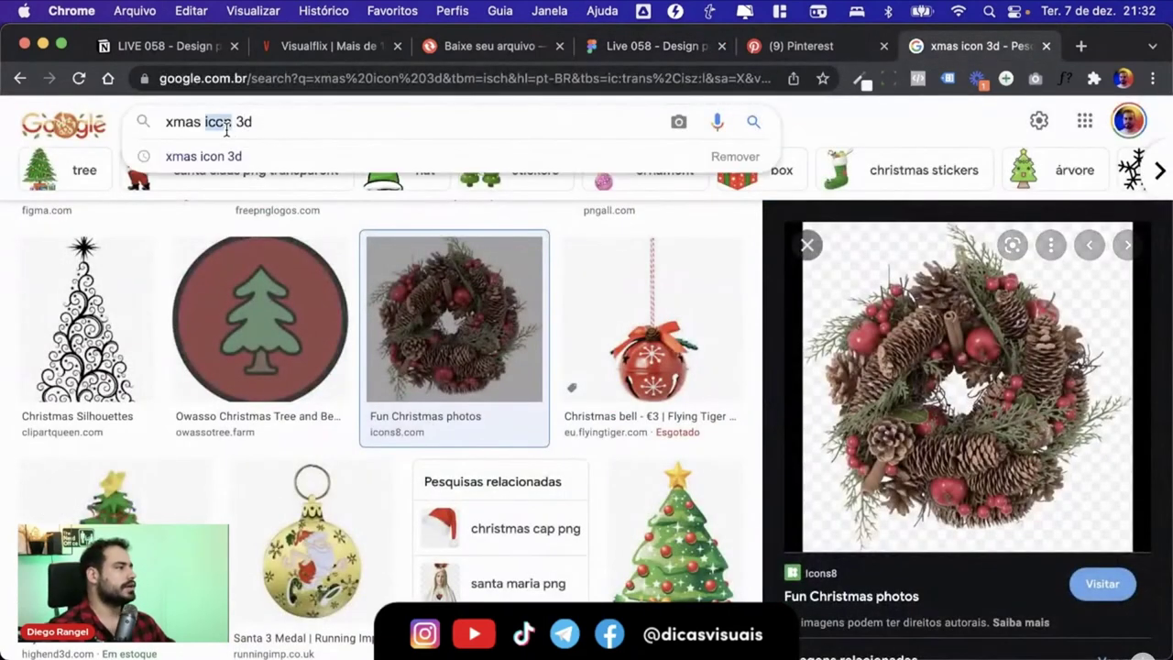
{"action": "type", "text": "christmas ball"}
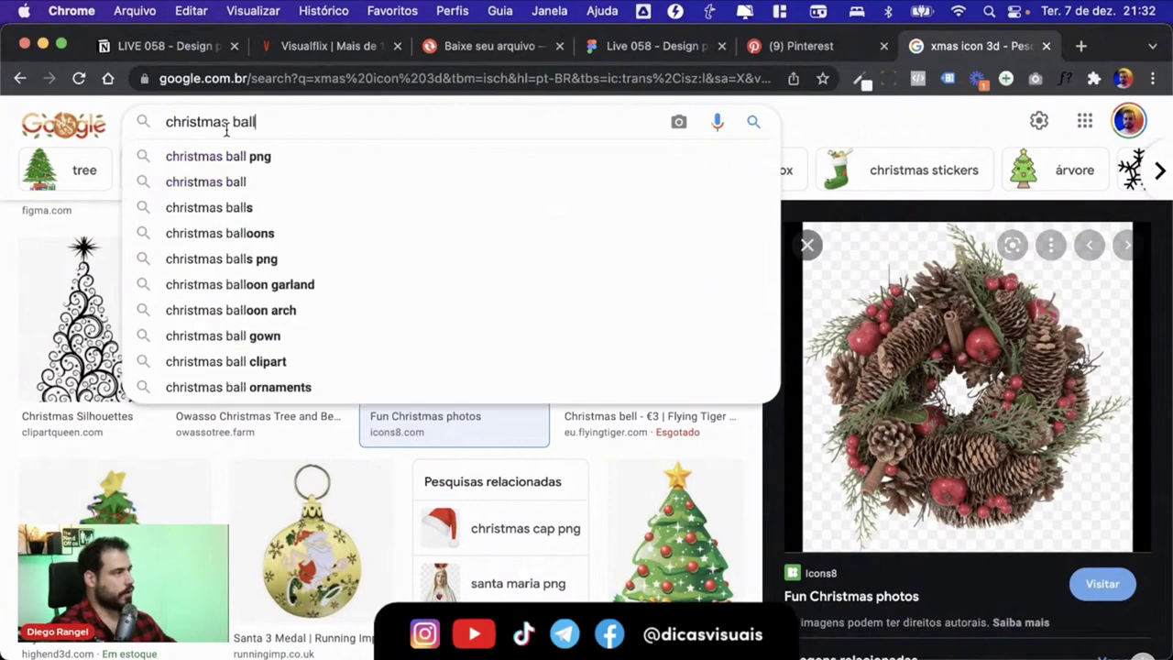
{"action": "key", "text": "Return"}
{"action": "left_click", "coordinate": [172, 222]}
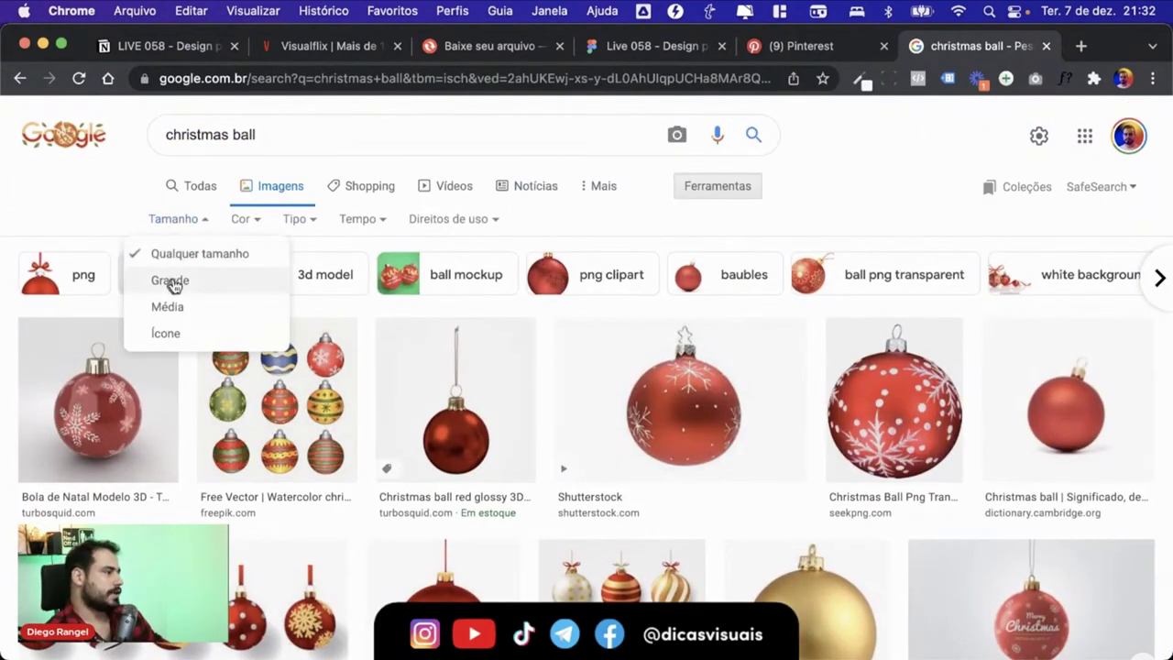
{"action": "left_click", "coordinate": [170, 281]}
{"action": "left_click", "coordinate": [246, 222]}
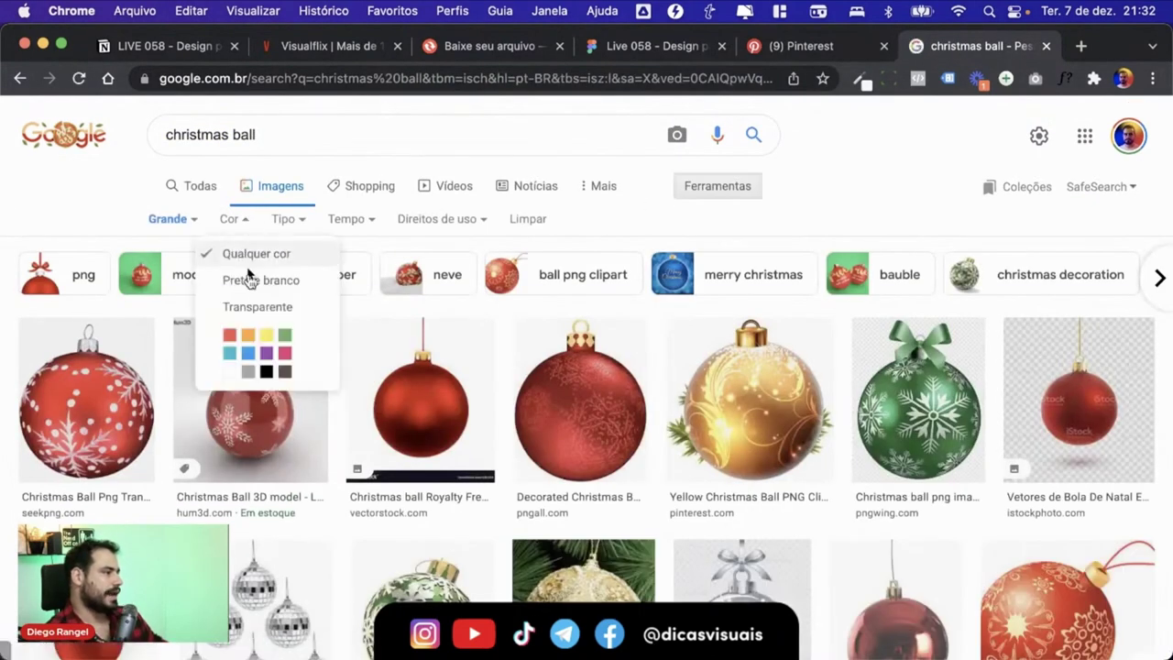
{"action": "left_click", "coordinate": [246, 308]}
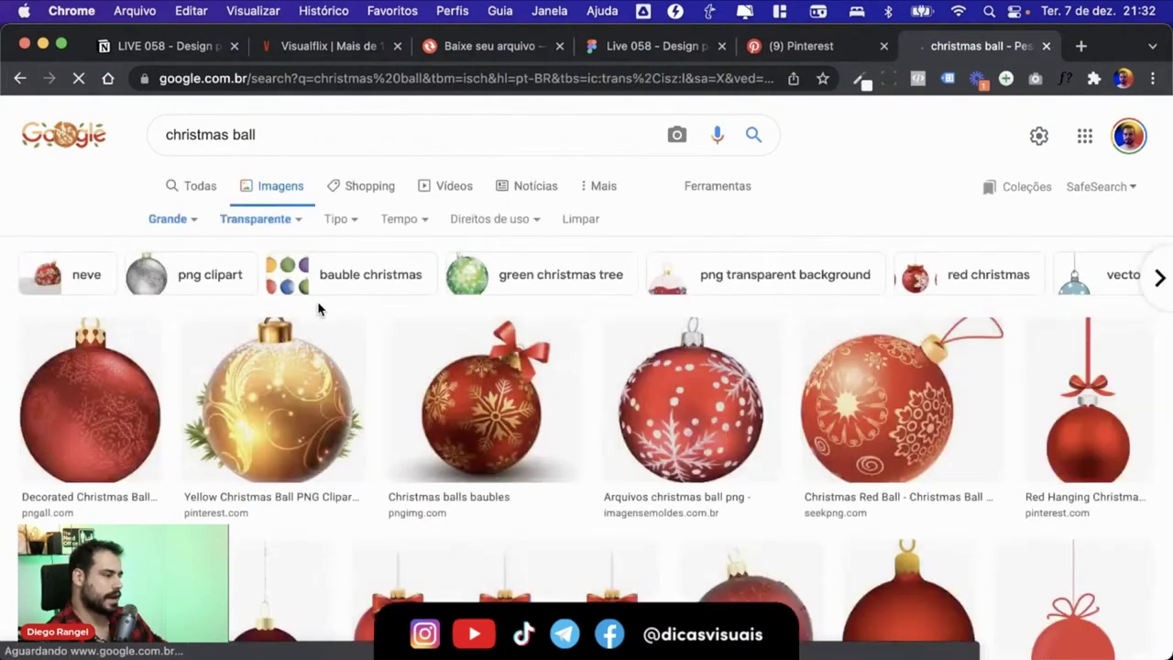
- Copy the yellow Christmas ball image and select the wreath in Frame 3 in Figma
{"action": "left_click", "coordinate": [305, 419]}
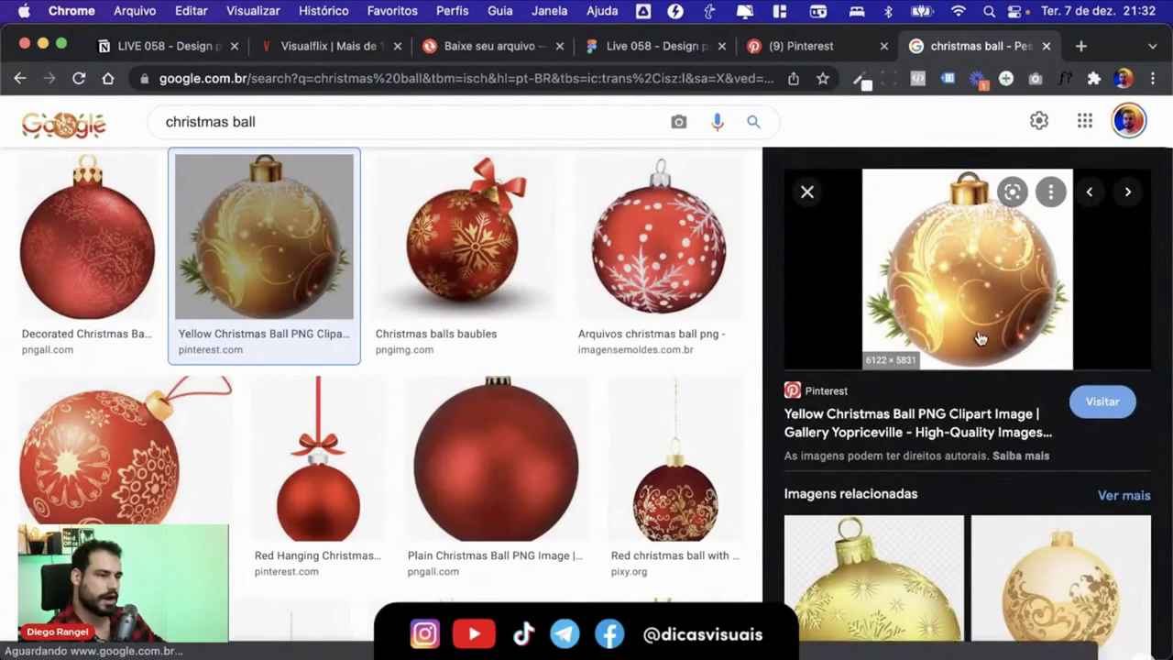
{"action": "right_click", "coordinate": [965, 249]}
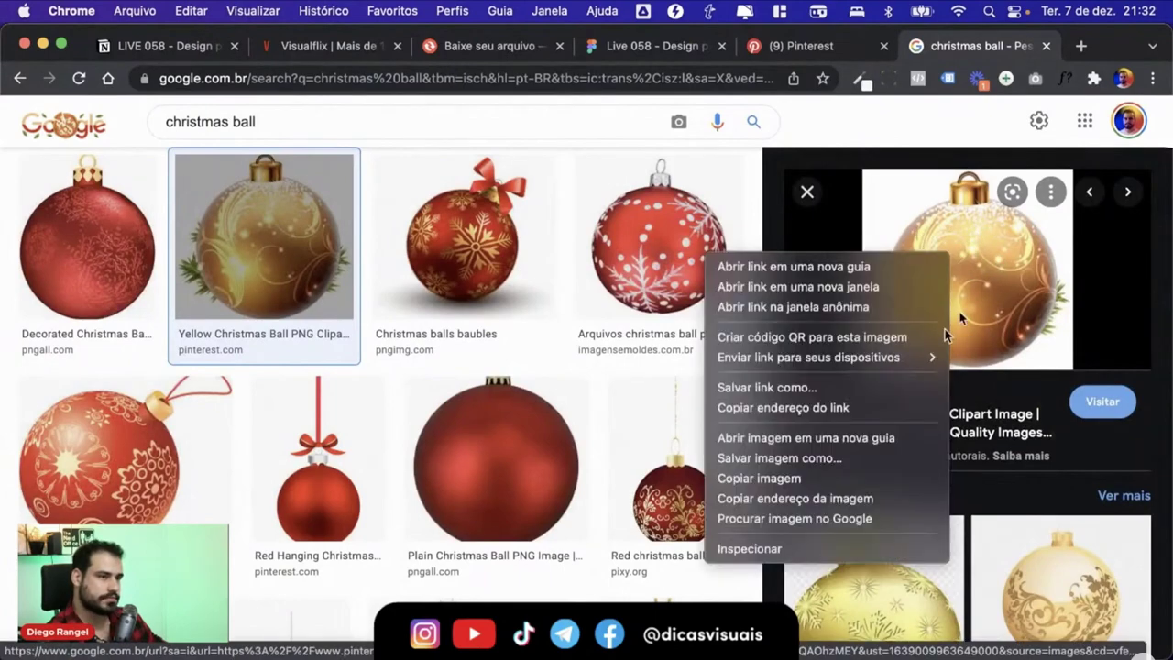
{"action": "left_click", "coordinate": [817, 477]}
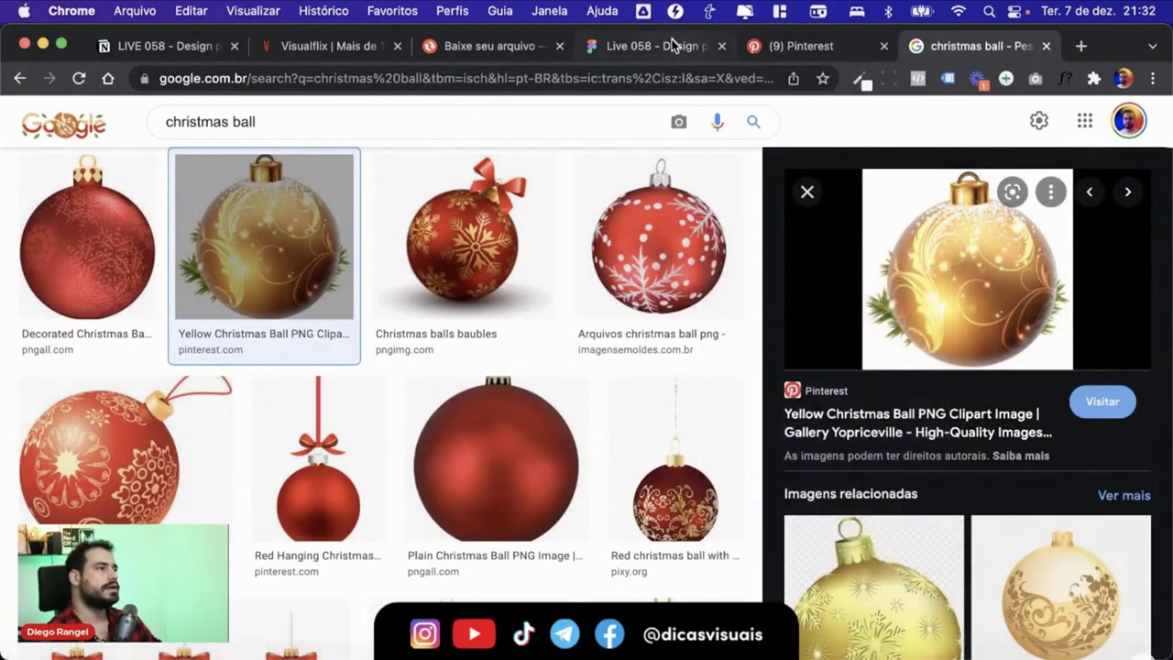
{"action": "left_click", "coordinate": [667, 45]}
{"action": "left_click", "coordinate": [798, 371]}
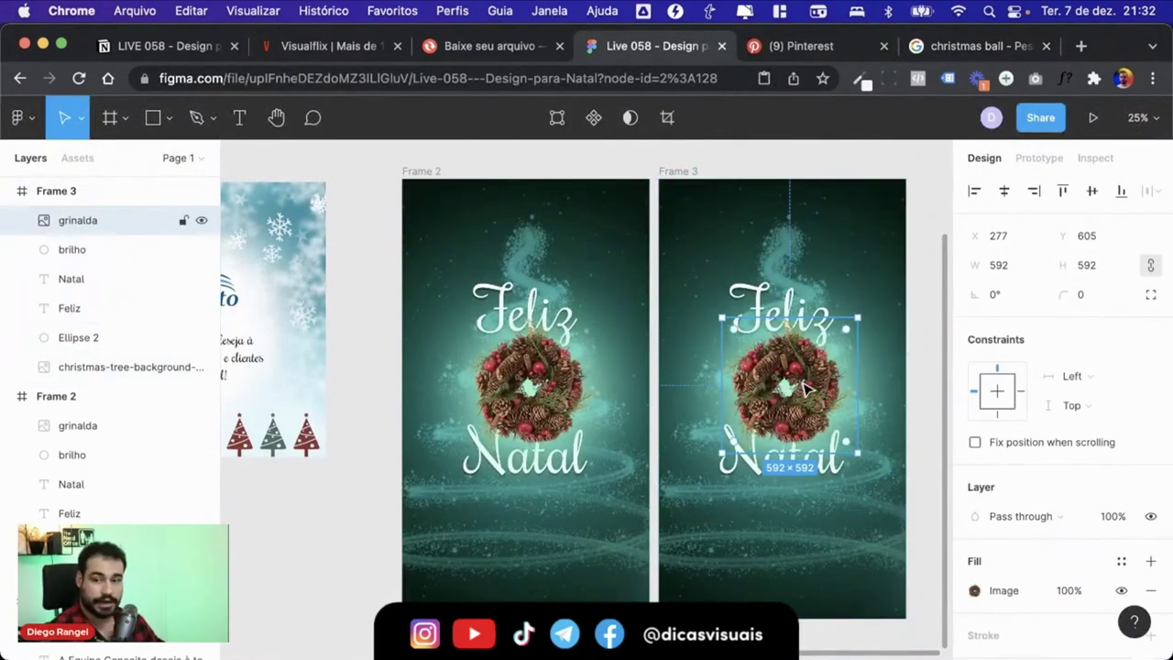
- Paste the golden ball in place of the wreath and remove its background with Remove BG
{"action": "key", "text": "ctrl+v"}
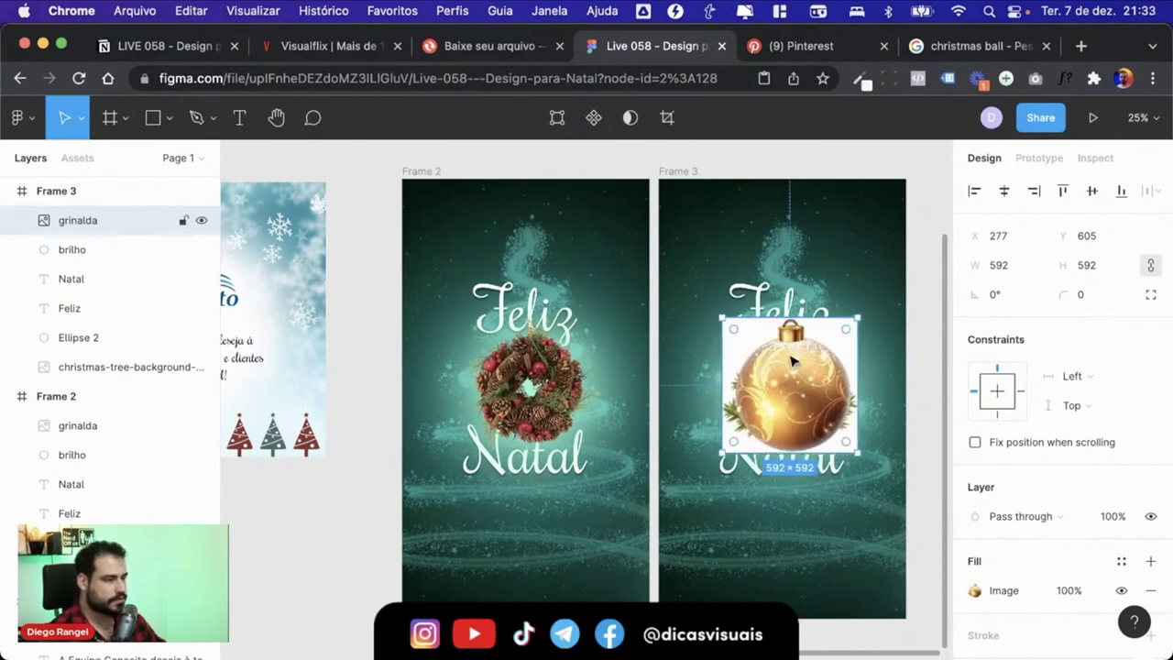
{"action": "scroll", "coordinate": [794, 372], "scroll_direction": "right", "scroll_amount": 5}
{"action": "scroll", "coordinate": [793, 371], "scroll_direction": "down", "scroll_amount": 2}
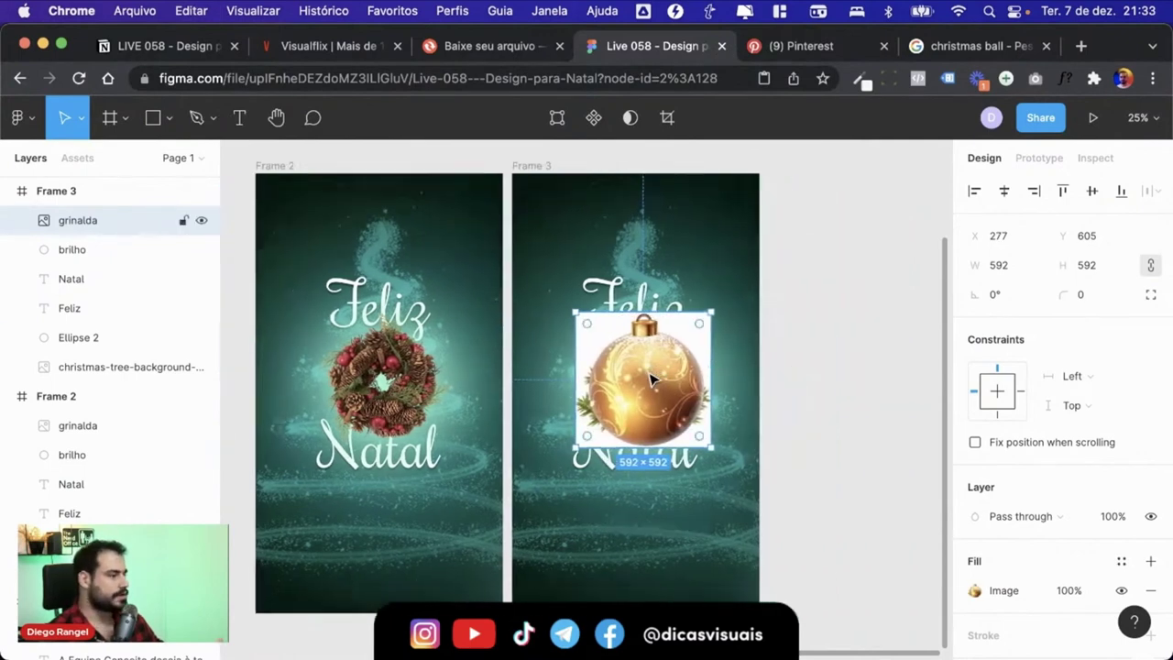
{"action": "scroll", "coordinate": [641, 367], "scroll_direction": "right", "scroll_amount": 1}
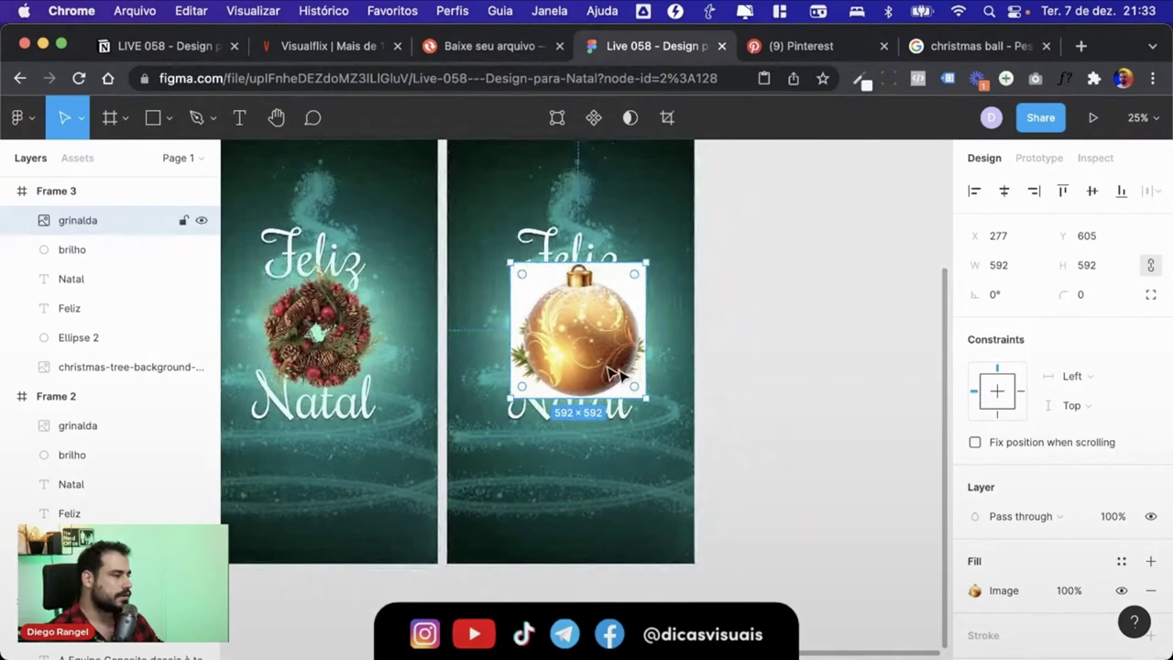
{"action": "right_click", "coordinate": [588, 319]}
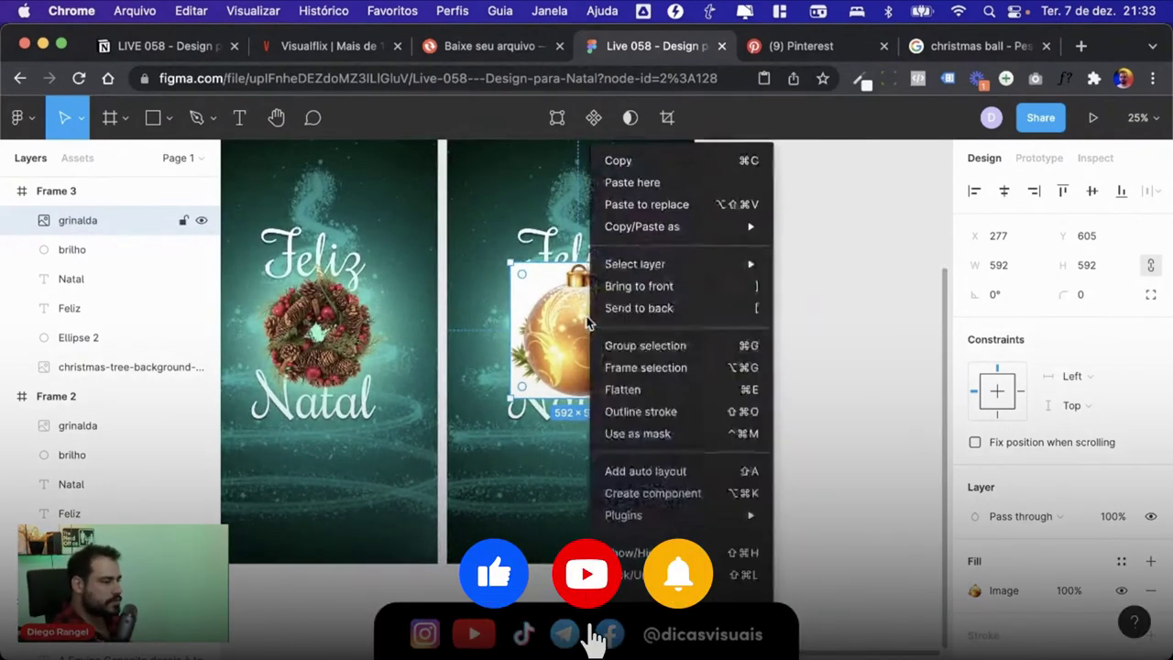
{"action": "mouse_move", "coordinate": [680, 515]}
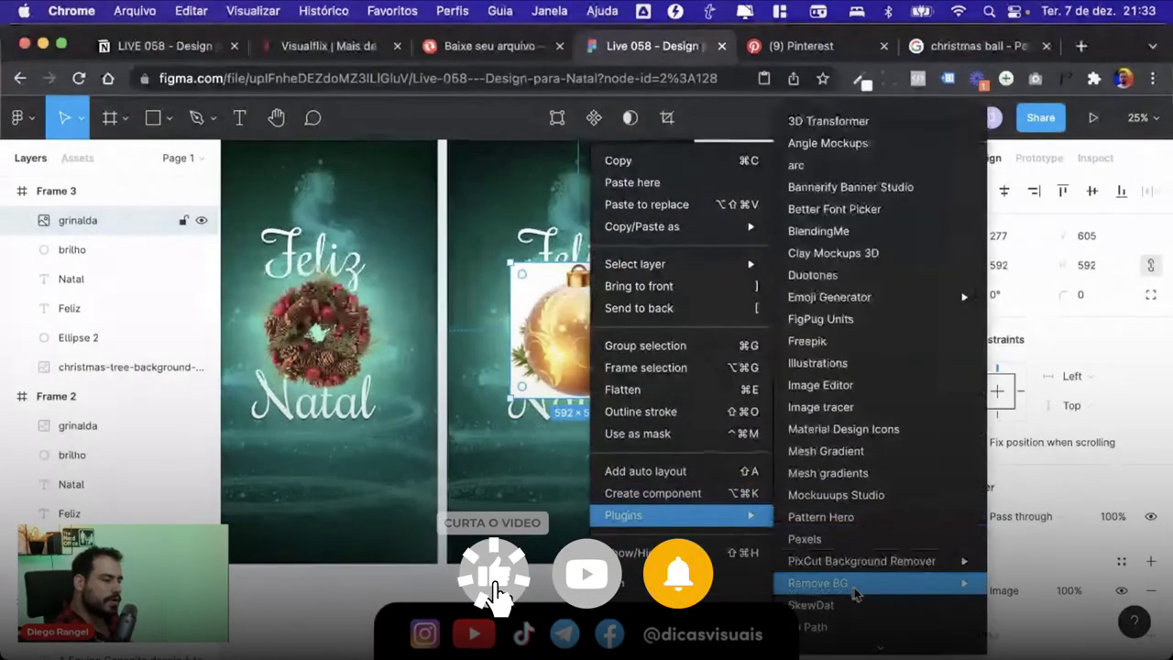
{"action": "left_click", "coordinate": [879, 632]}
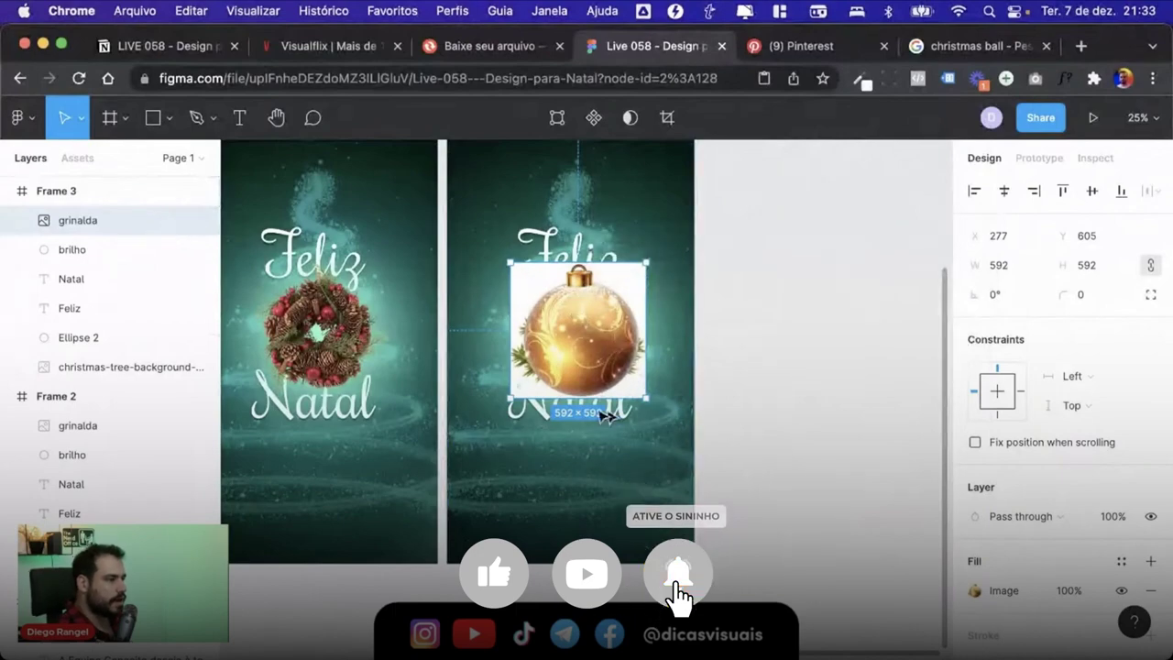
- Compare against the Google and Pinterest references and nudge the ball between Feliz and Natal
{"action": "left_click", "coordinate": [947, 49]}
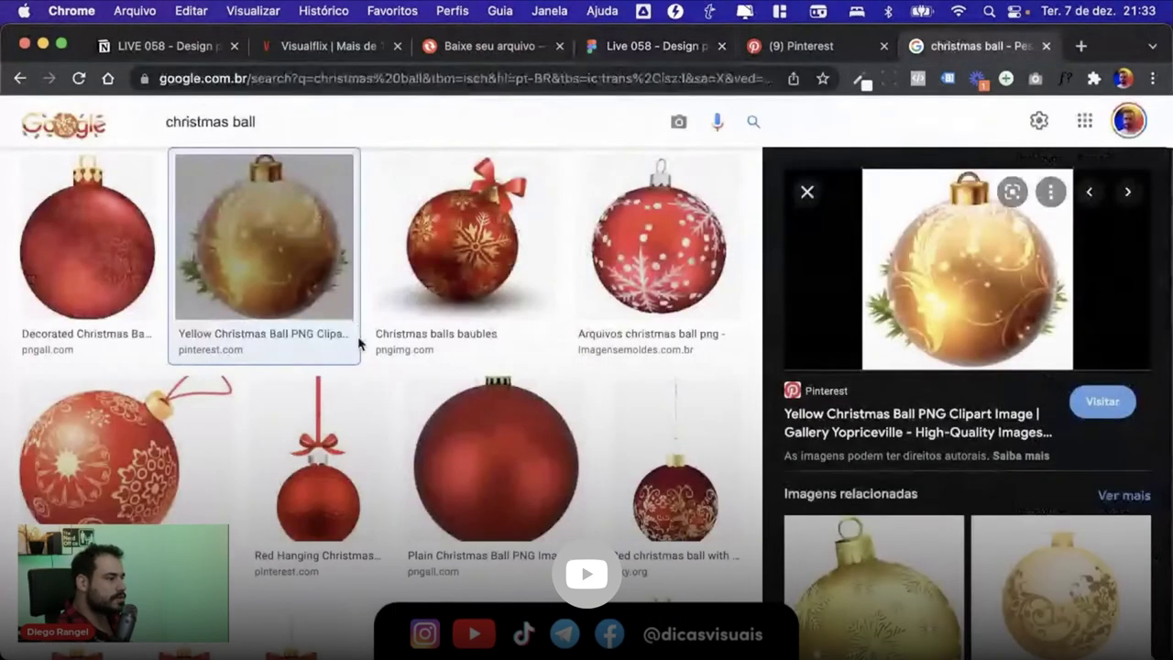
{"action": "scroll", "coordinate": [357, 340], "scroll_direction": "down", "scroll_amount": 2}
{"action": "scroll", "coordinate": [360, 344], "scroll_direction": "down", "scroll_amount": 2}
{"action": "scroll", "coordinate": [358, 343], "scroll_direction": "down", "scroll_amount": 2}
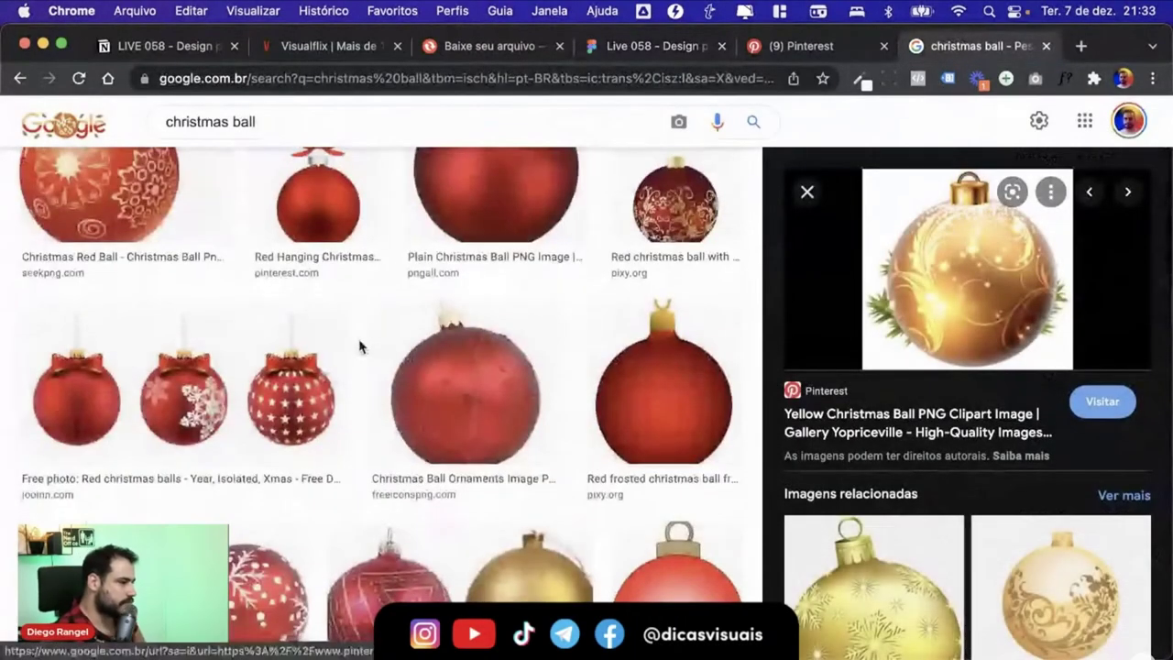
{"action": "scroll", "coordinate": [359, 343], "scroll_direction": "down", "scroll_amount": 3}
{"action": "left_click", "coordinate": [655, 46]}
{"action": "left_click_drag", "start_coordinate": [655, 348], "coordinate": [648, 351]}
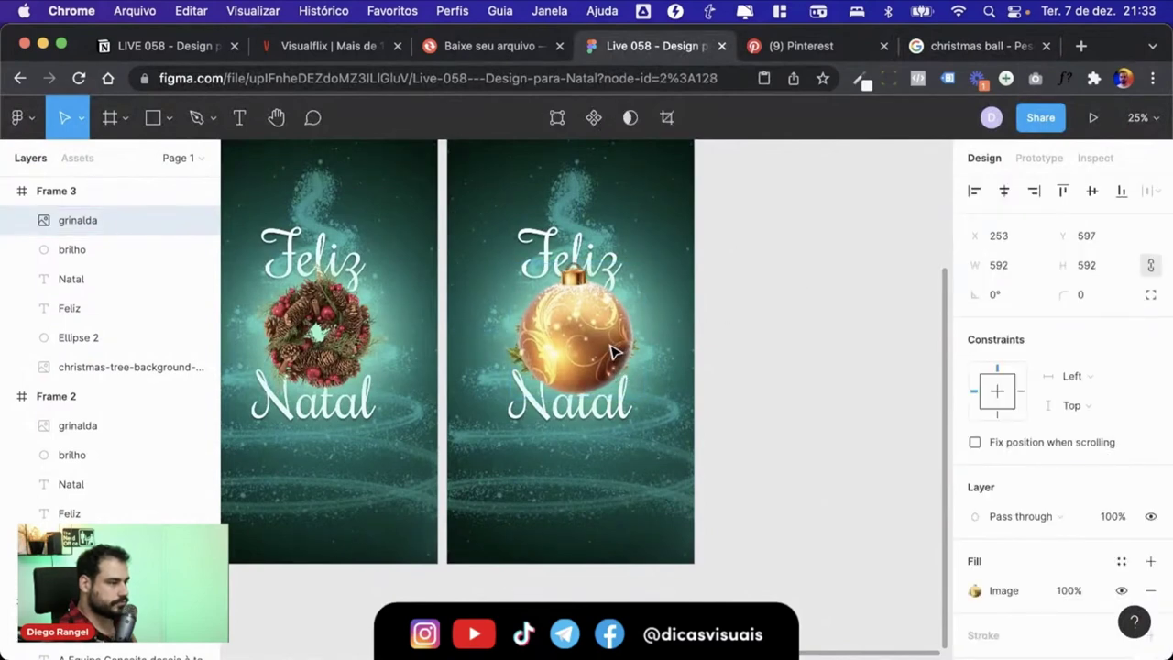
{"action": "left_click", "coordinate": [768, 46]}
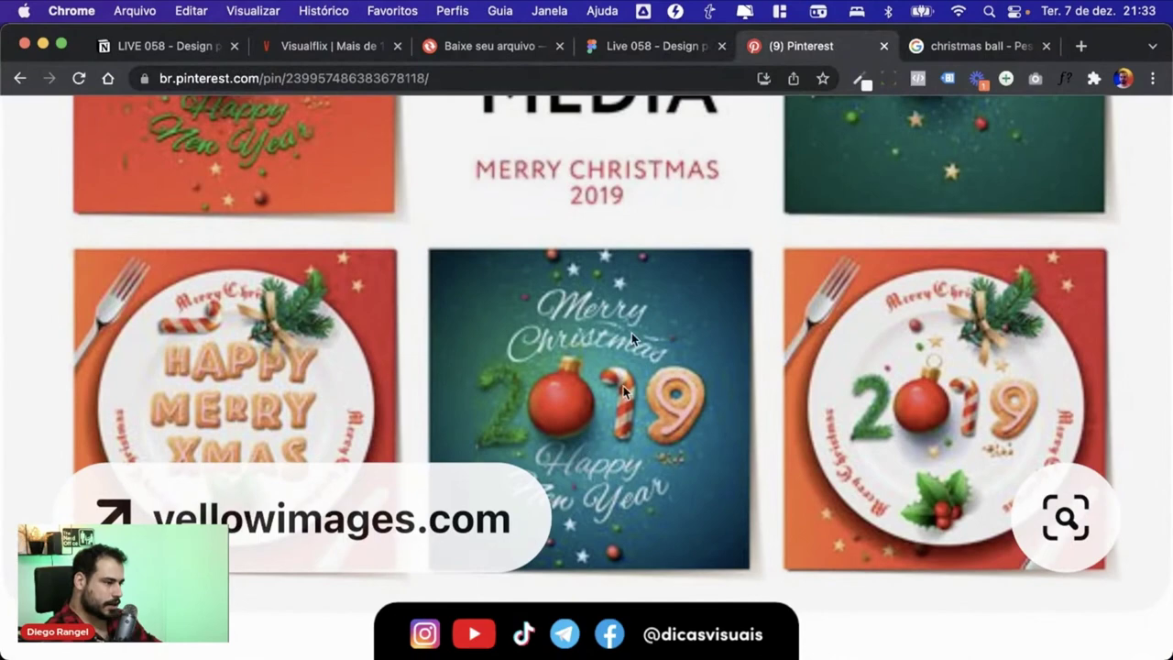
{"action": "left_click", "coordinate": [620, 51]}
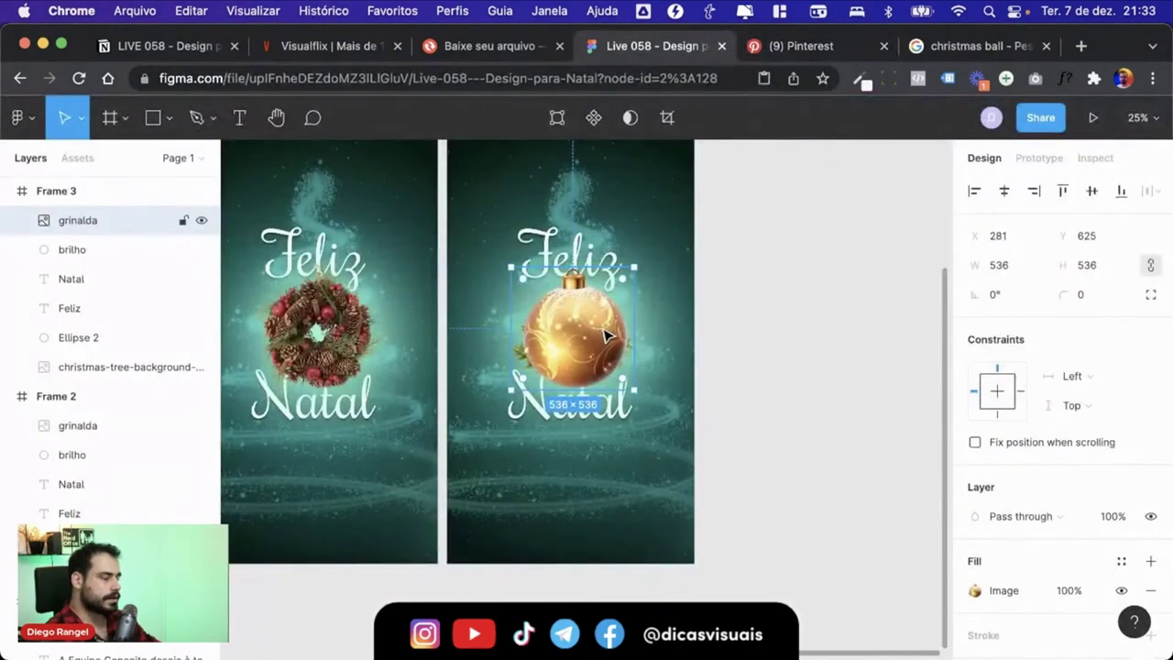
- Draw a 408×408 circle over the golden ball and fill it near-black 1F1F1F
{"action": "scroll", "coordinate": [605, 336], "scroll_direction": "up", "scroll_amount": 5}
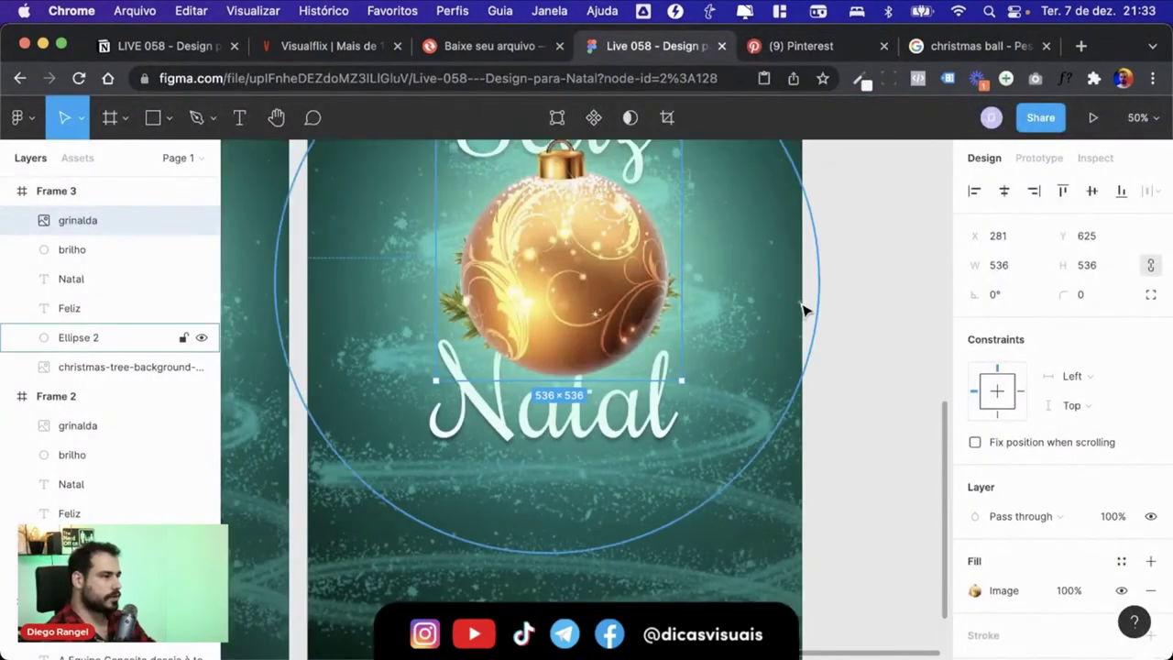
{"action": "scroll", "coordinate": [603, 307], "scroll_direction": "up", "scroll_amount": 2}
{"action": "key", "text": "o"}
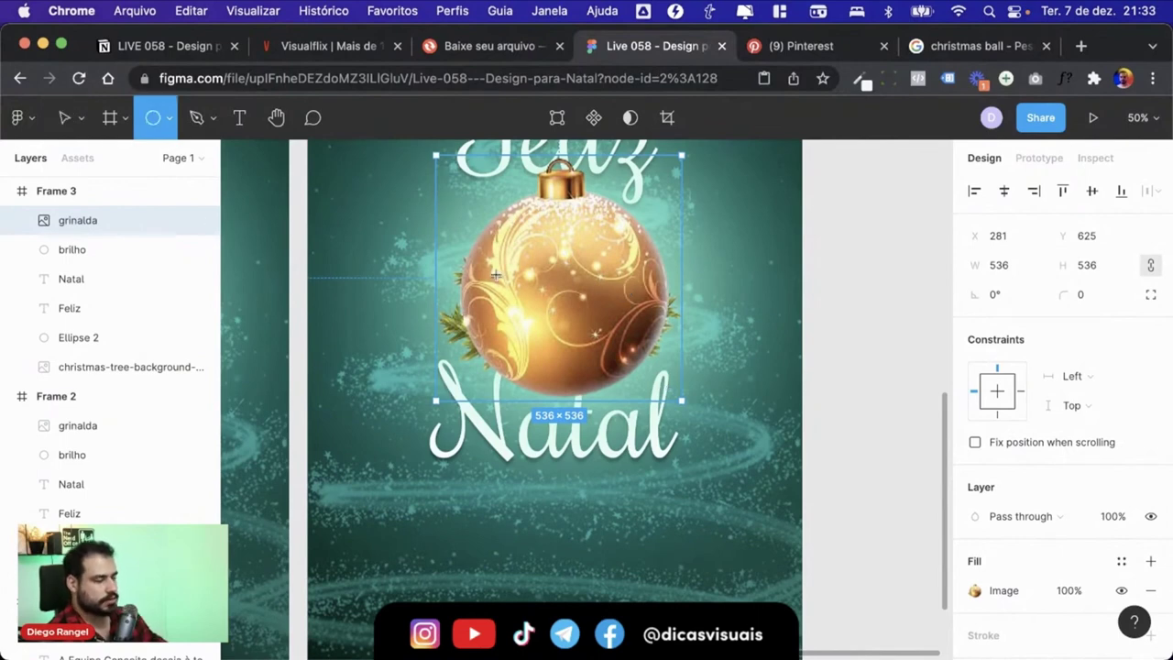
{"action": "left_click_drag", "start_coordinate": [483, 240], "coordinate": [670, 426]}
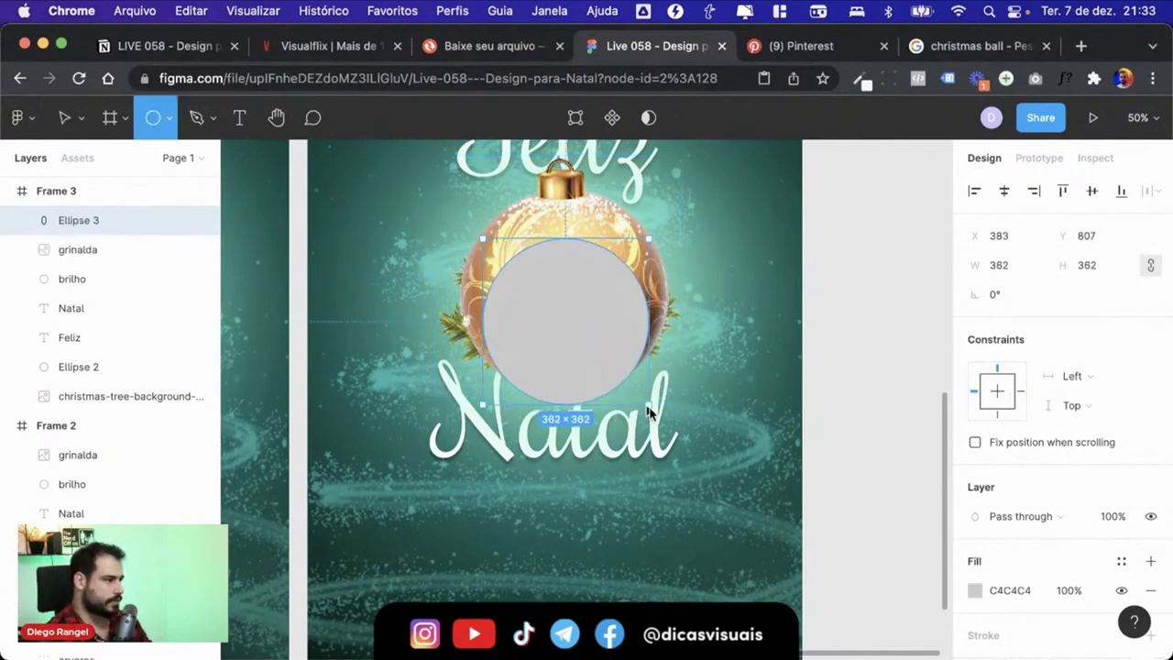
{"action": "left_click", "coordinate": [974, 590]}
{"action": "left_click", "coordinate": [732, 394]}
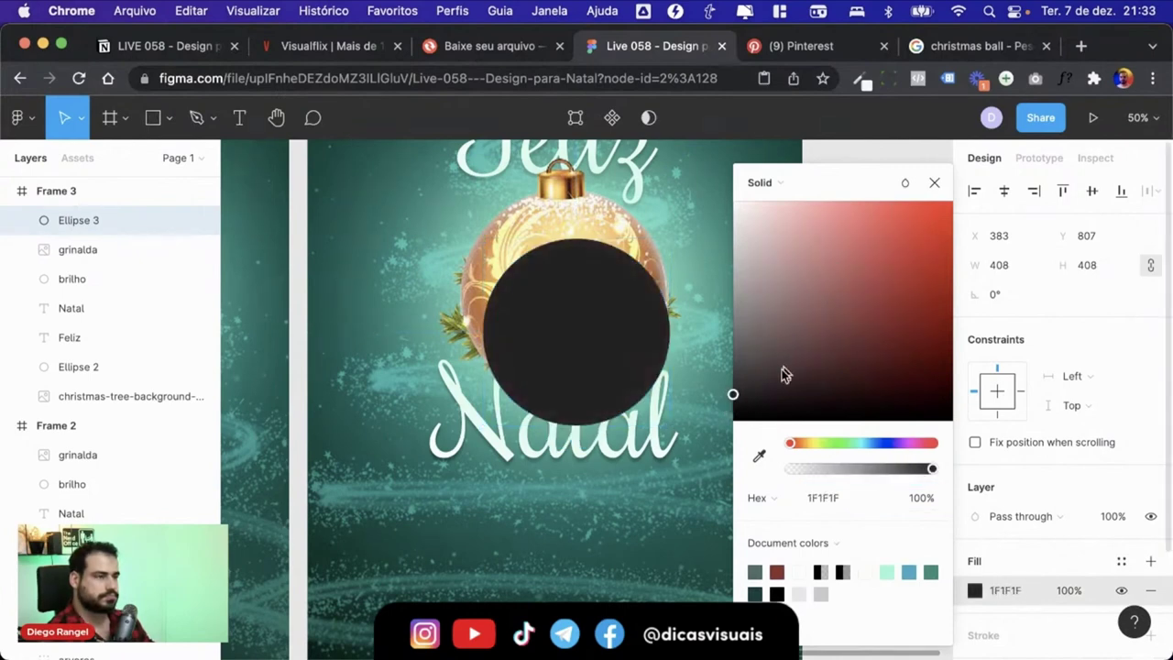
{"action": "left_click_drag", "start_coordinate": [760, 401], "coordinate": [712, 407]}
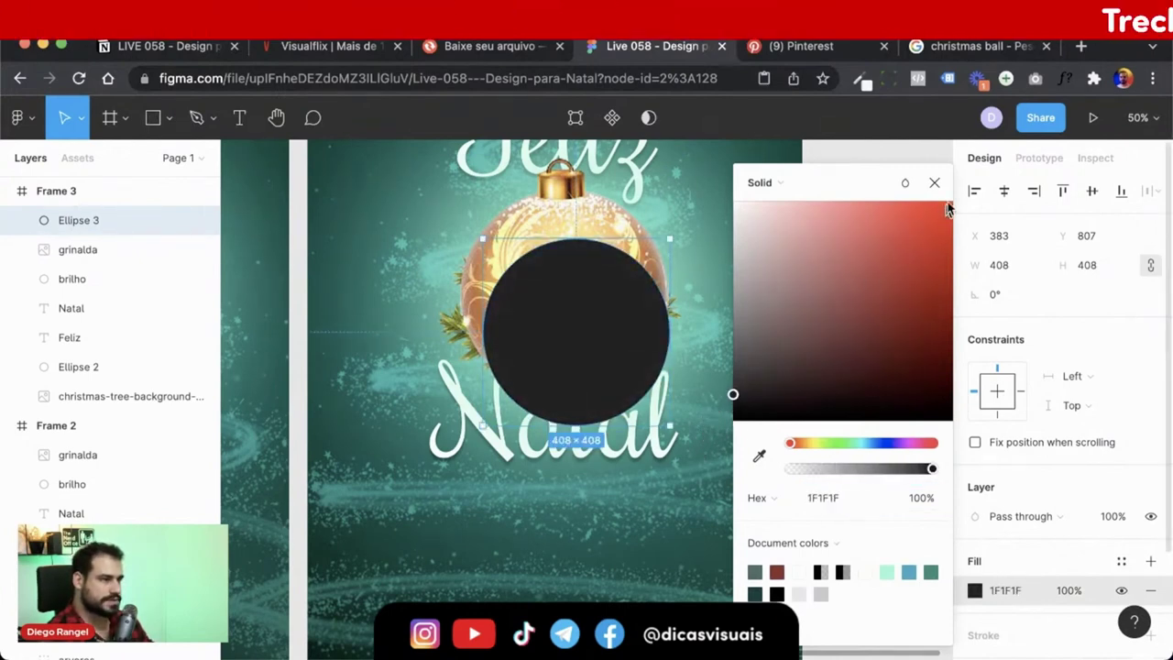
{"action": "left_click", "coordinate": [947, 192]}
{"action": "scroll", "coordinate": [1084, 445], "scroll_direction": "down", "scroll_amount": 3}
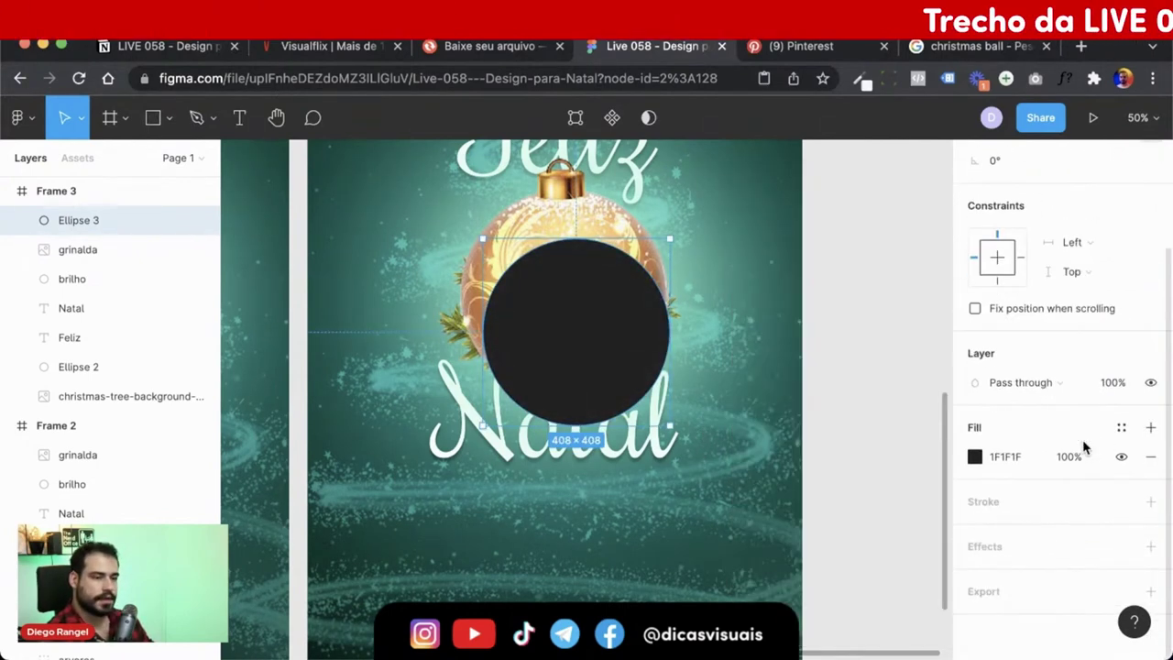
- Add a Layer blur effect to Ellipse 3 and set its blur amount to 80
{"action": "left_click", "coordinate": [1149, 546]}
{"action": "left_click", "coordinate": [1039, 547]}
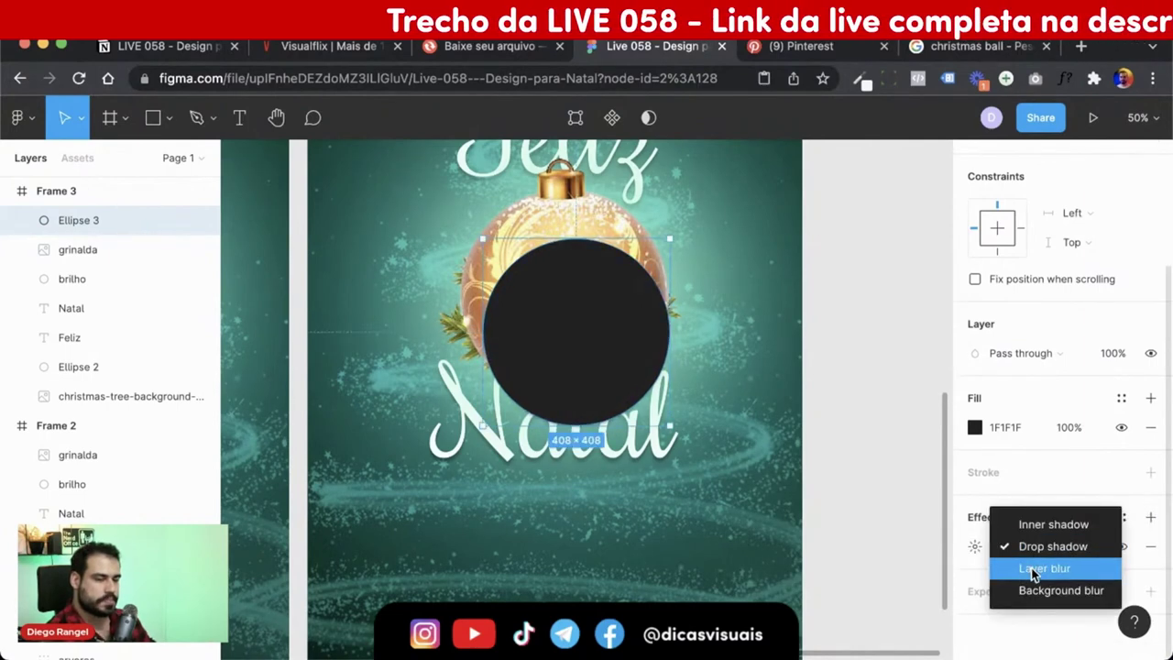
{"action": "left_click", "coordinate": [1031, 567]}
{"action": "left_click", "coordinate": [974, 546]}
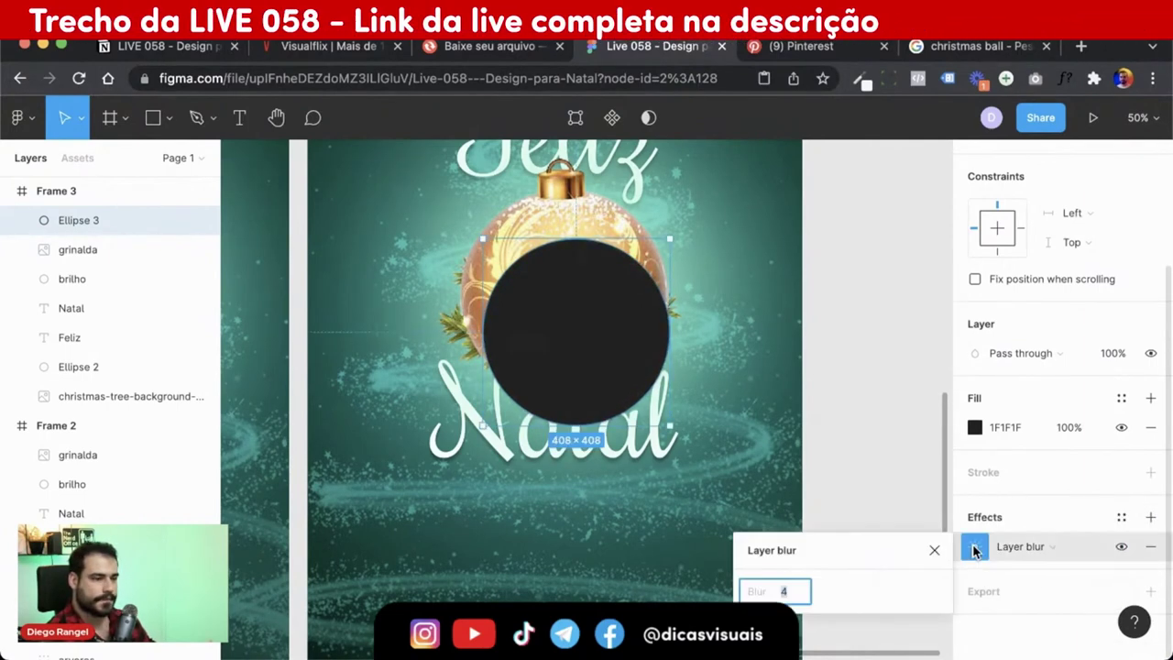
{"action": "left_click", "coordinate": [788, 591]}
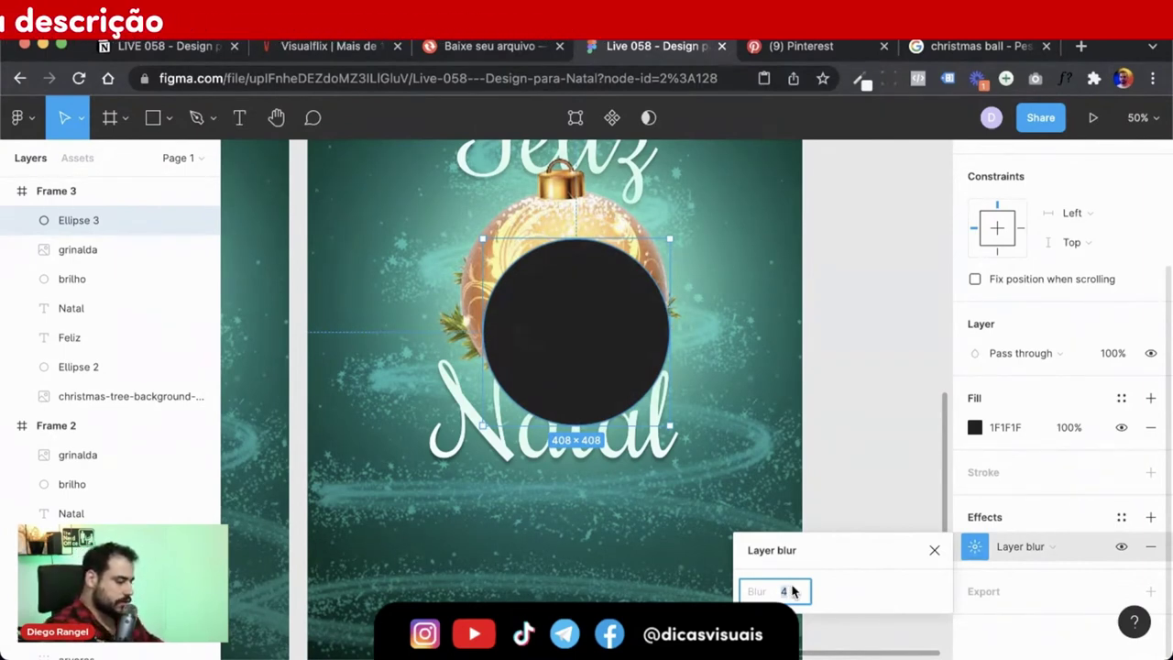
{"action": "type", "text": "15"}
{"action": "key", "text": "Return"}
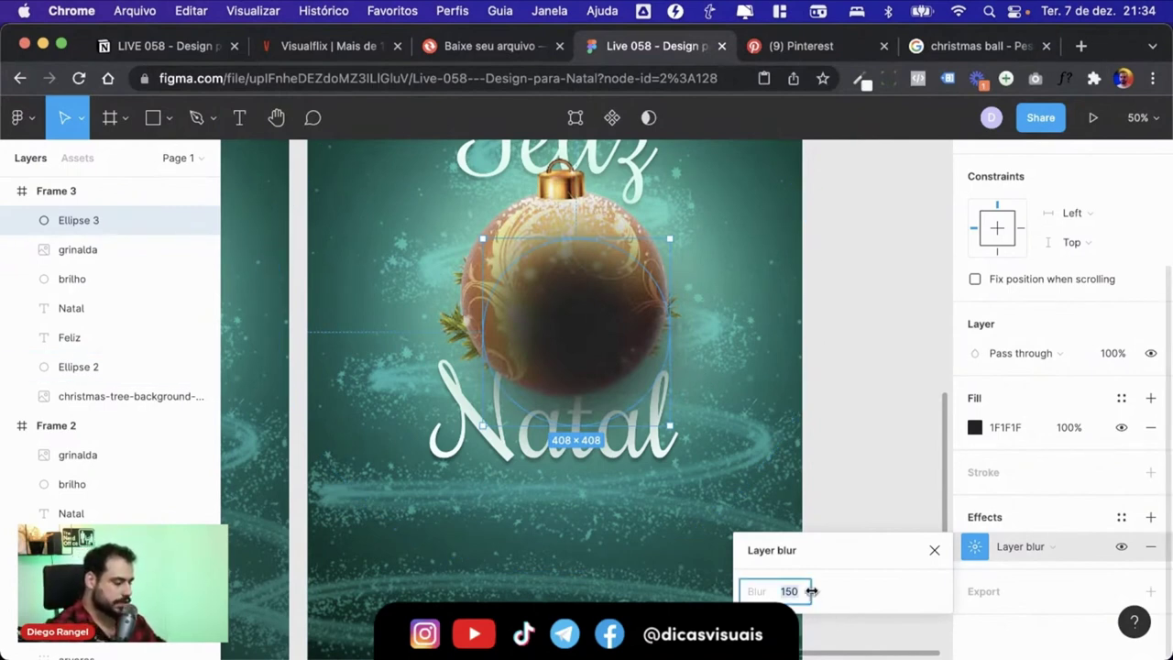
{"action": "type", "text": "80"}
{"action": "key", "text": "Return"}
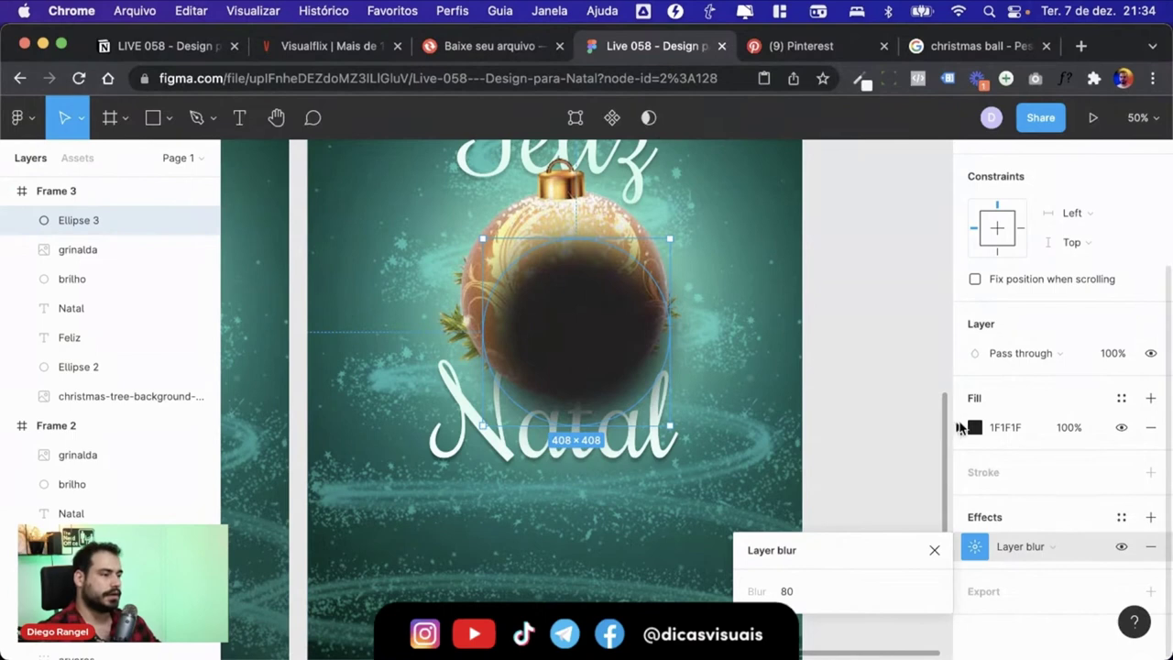
- Make Ellipse 3's fill a linear dark-to-transparent gradient, starting near the ball's centre and angled down-right
{"action": "left_click", "coordinate": [977, 428]}
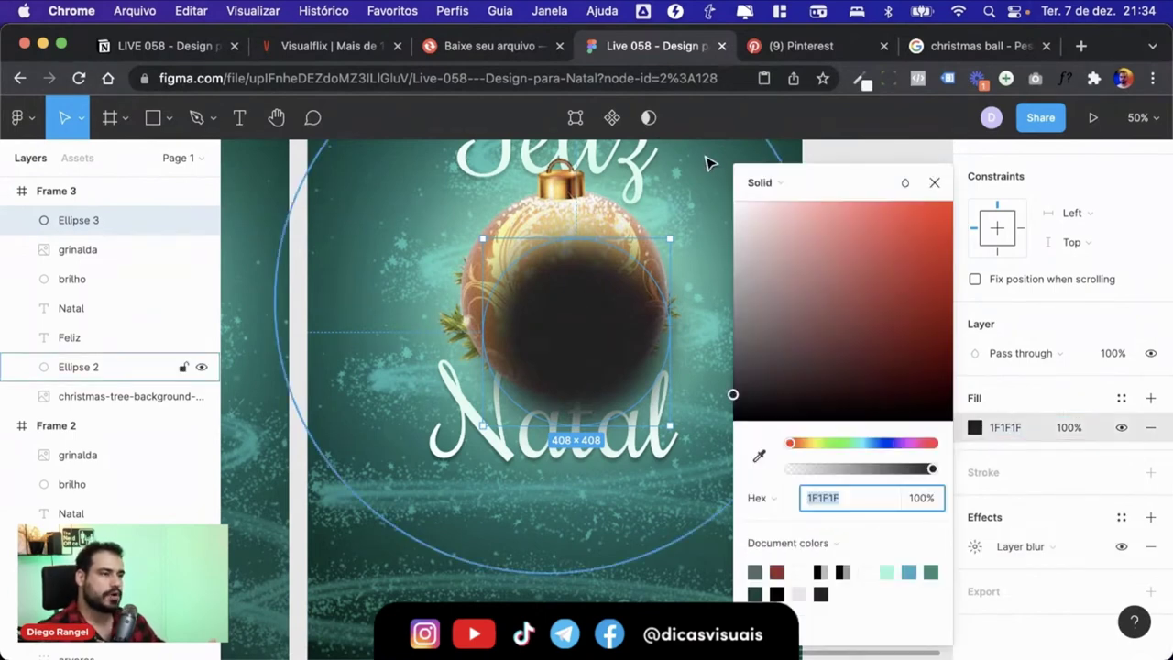
{"action": "left_click", "coordinate": [759, 182]}
{"action": "left_click", "coordinate": [770, 201]}
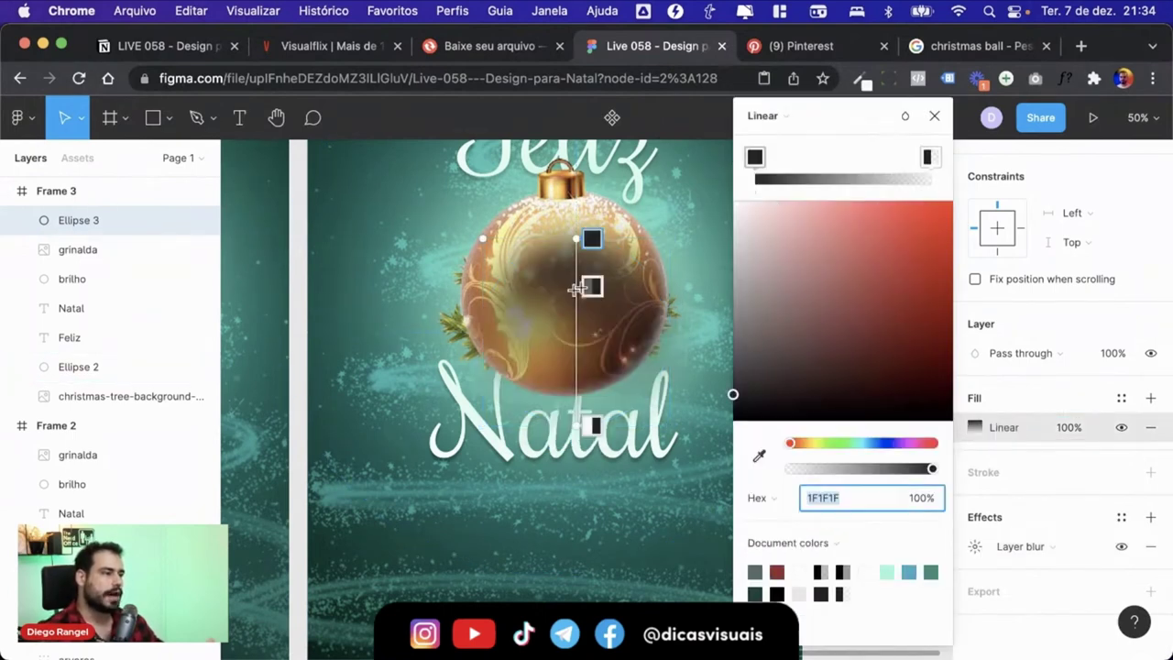
{"action": "left_click_drag", "start_coordinate": [574, 239], "coordinate": [561, 313]}
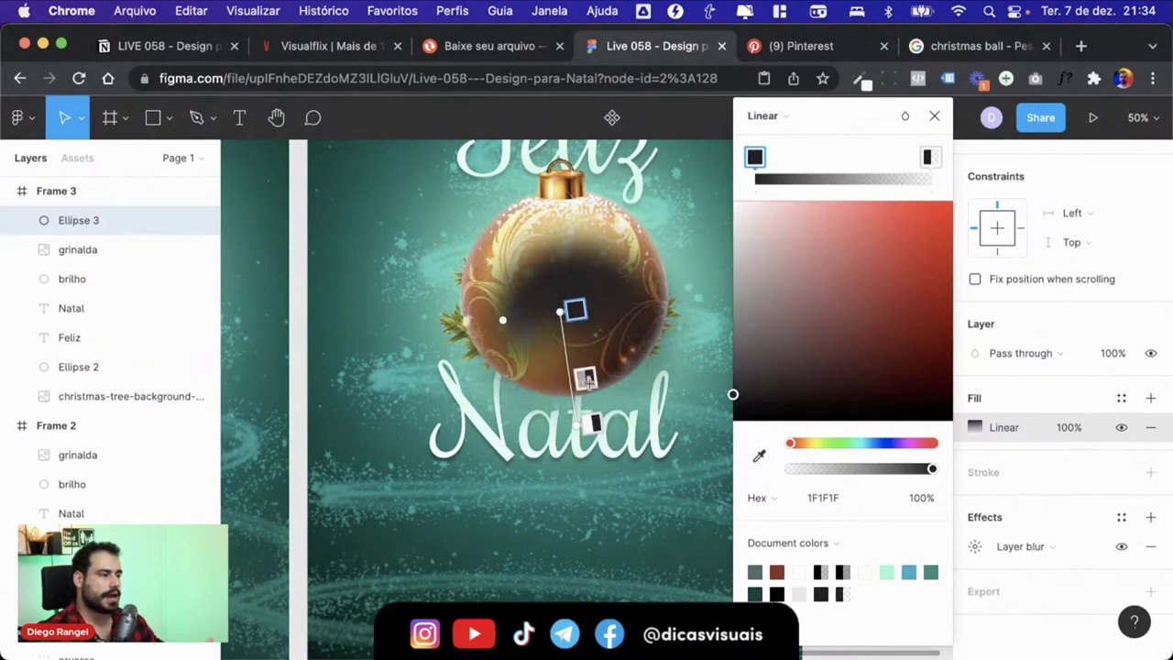
{"action": "mouse_move", "coordinate": [585, 433]}
{"action": "left_mouse_down"}
{"action": "mouse_move", "coordinate": [641, 462]}
{"action": "mouse_move", "coordinate": [627, 438]}
{"action": "left_mouse_up"}
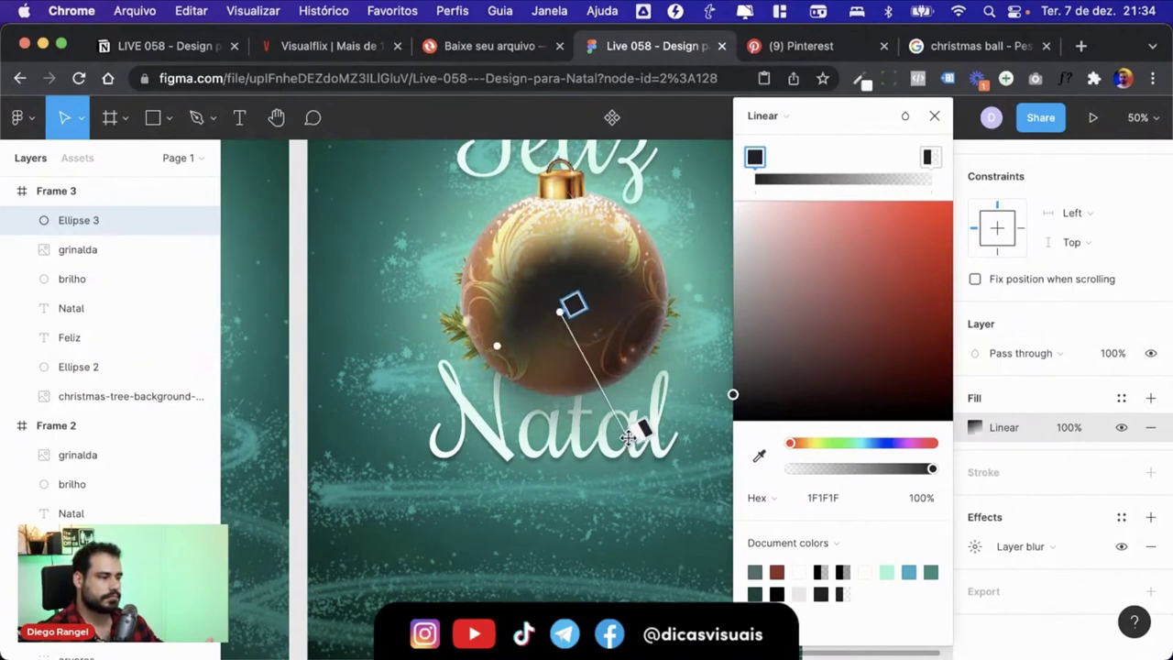
{"action": "left_click", "coordinate": [934, 118]}
- Drag the shadow ellipse's bottom anchor down below Natal and nudge its upper point slightly right
{"action": "double_click", "coordinate": [605, 379]}
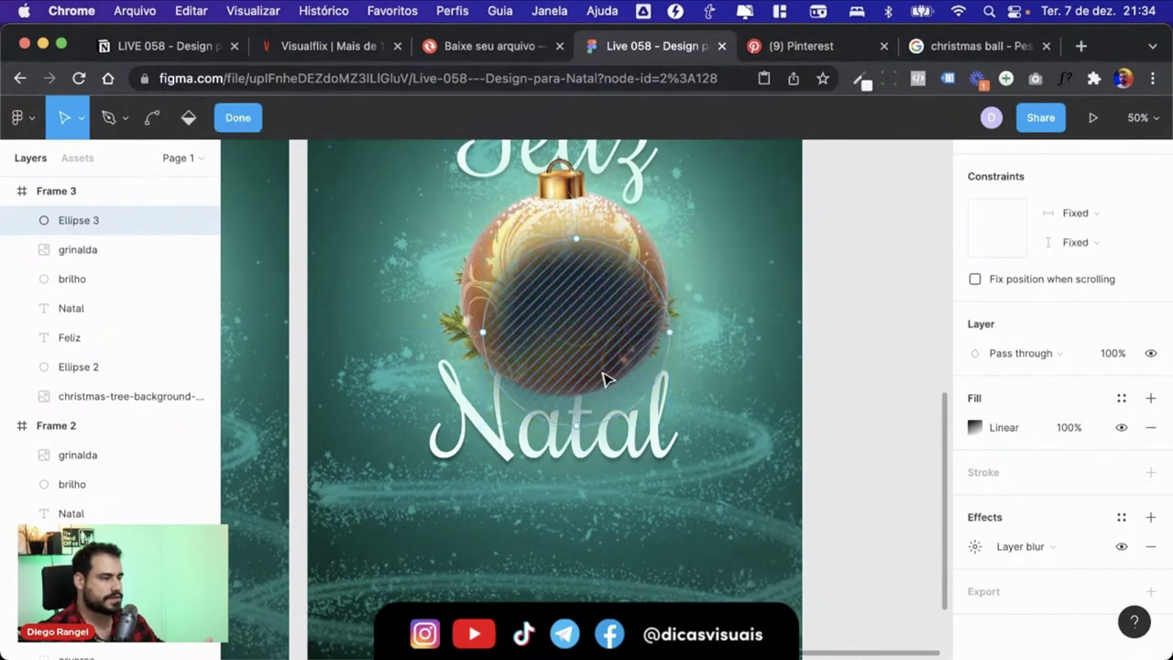
{"action": "left_click", "coordinate": [579, 431]}
{"action": "left_click_drag", "start_coordinate": [578, 427], "coordinate": [574, 463]}
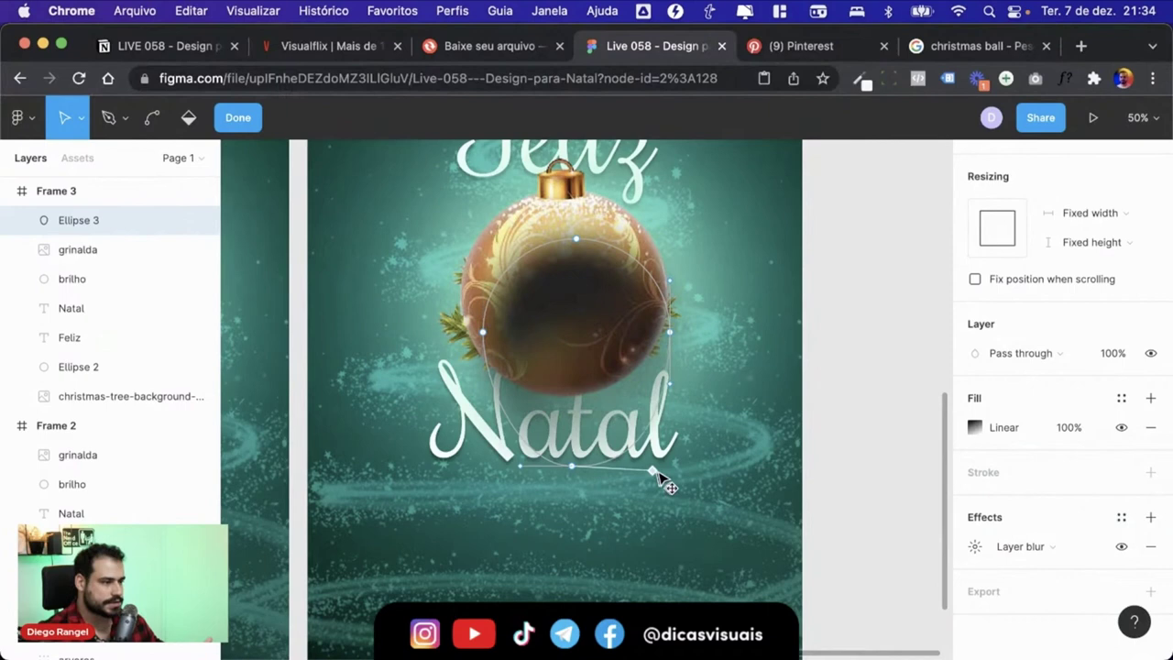
{"action": "mouse_move", "coordinate": [670, 339]}
{"action": "left_mouse_down"}
{"action": "mouse_move", "coordinate": [687, 352]}
{"action": "mouse_move", "coordinate": [674, 349]}
{"action": "left_mouse_up"}
{"action": "key", "text": "Escape"}
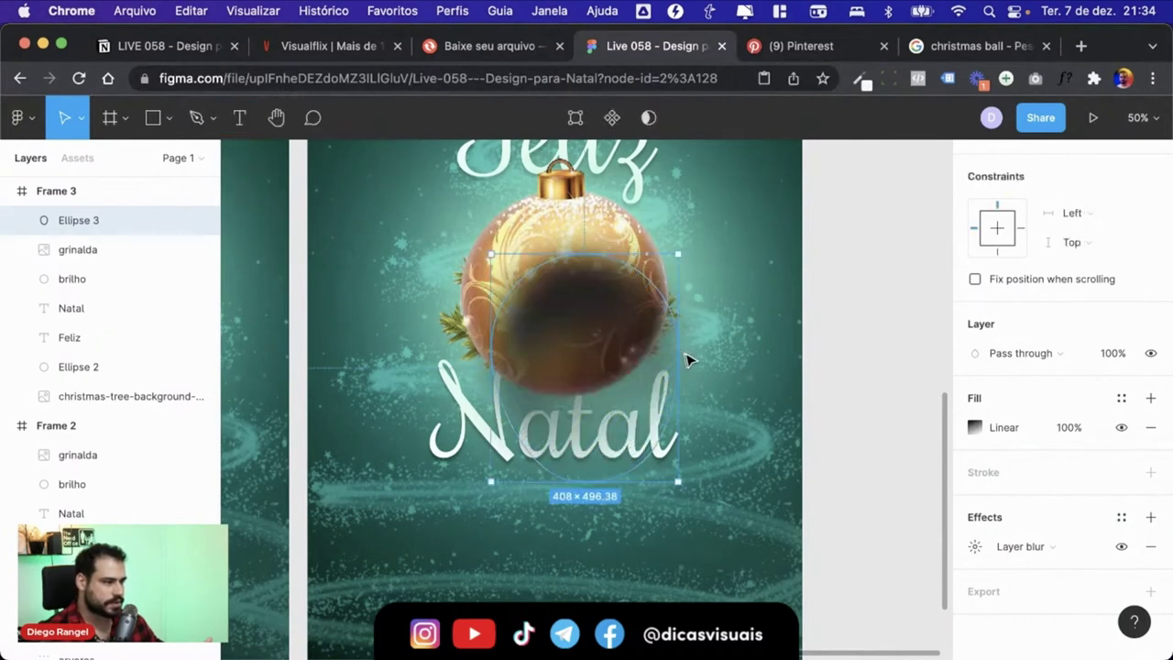
- Bend the shadow's right side outward and curve its left point down toward Natal
{"action": "double_click", "coordinate": [673, 359]}
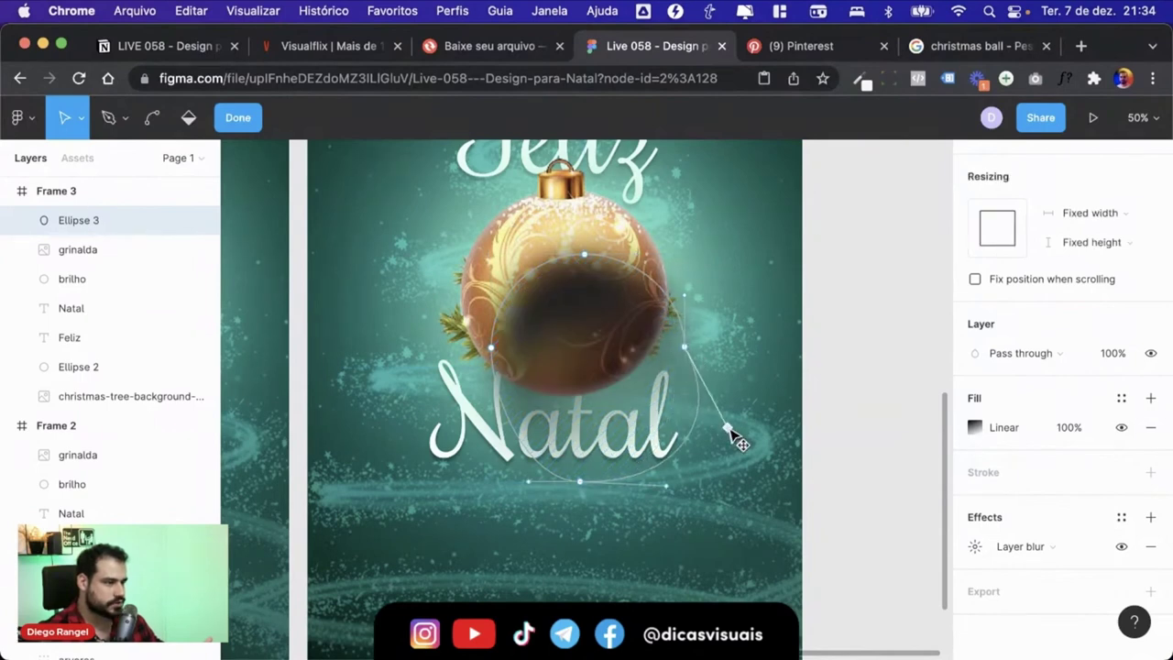
{"action": "key", "text": "super"}
{"action": "left_click_drag", "start_coordinate": [693, 354], "coordinate": [720, 417]}
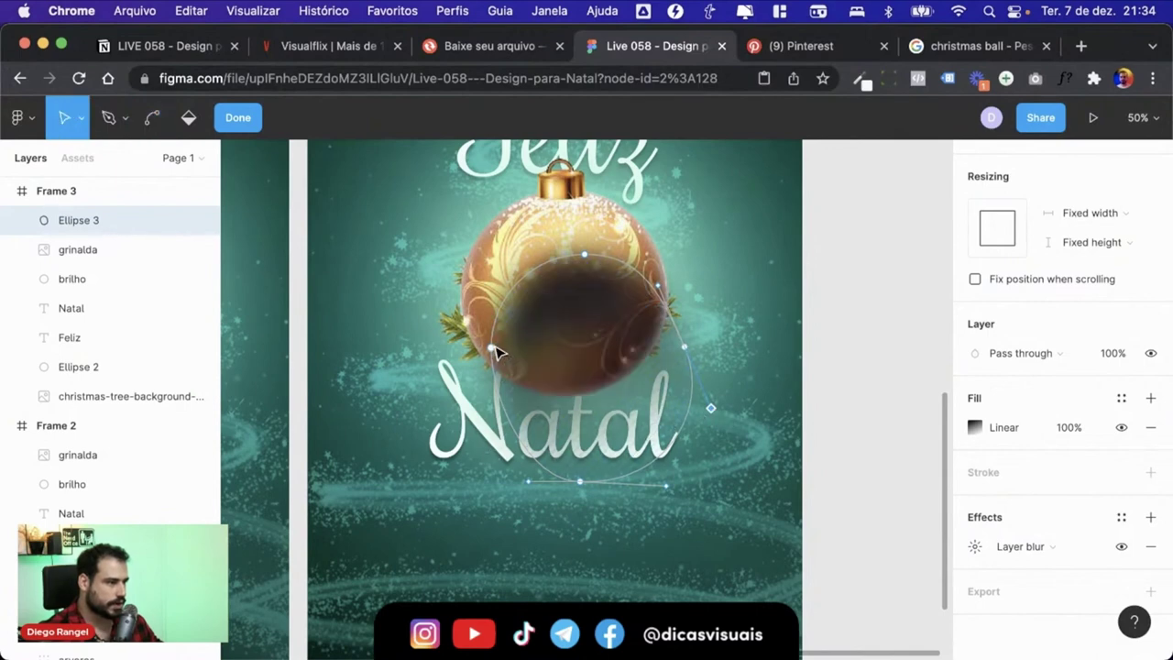
{"action": "key", "text": "super"}
{"action": "left_click_drag", "start_coordinate": [493, 352], "coordinate": [501, 444]}
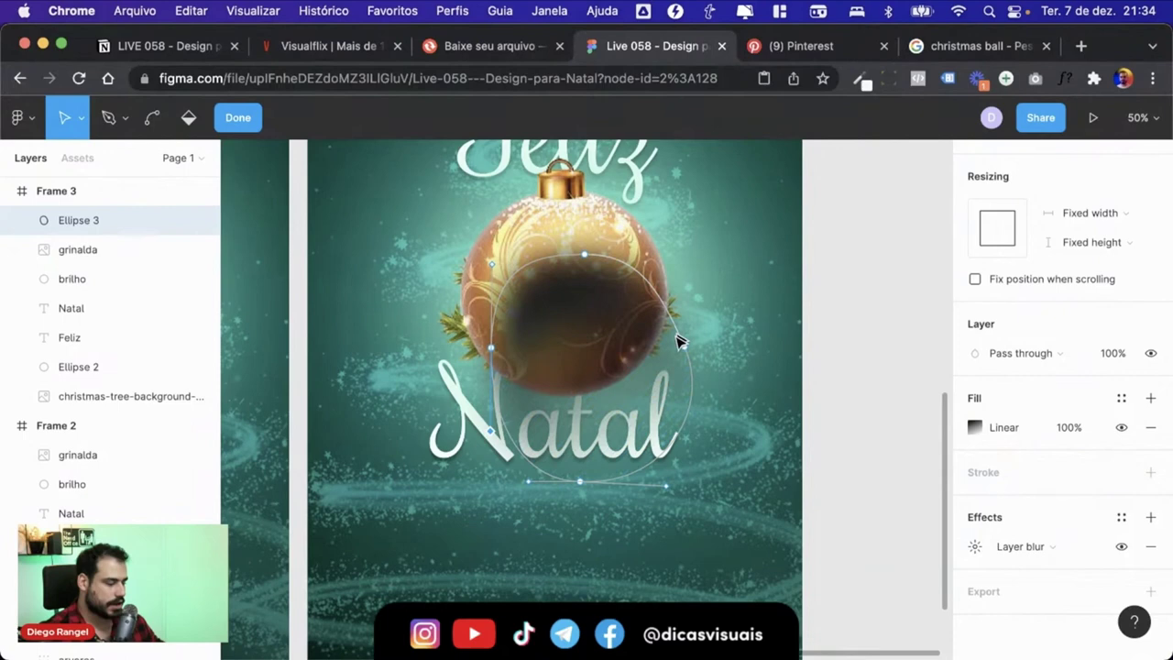
{"action": "key", "text": "Escape"}
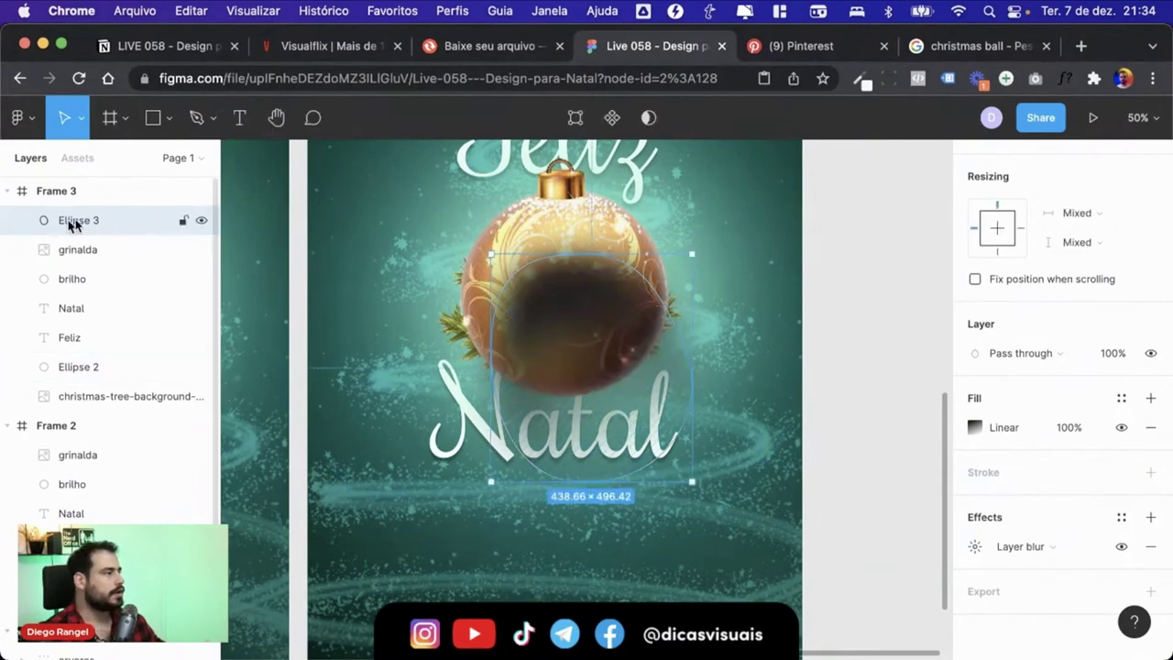
- Rename Ellipse 3 to 'sombra' and grinalda to 'bola', then move sombra below bola in Layers
{"action": "double_click", "coordinate": [90, 222]}
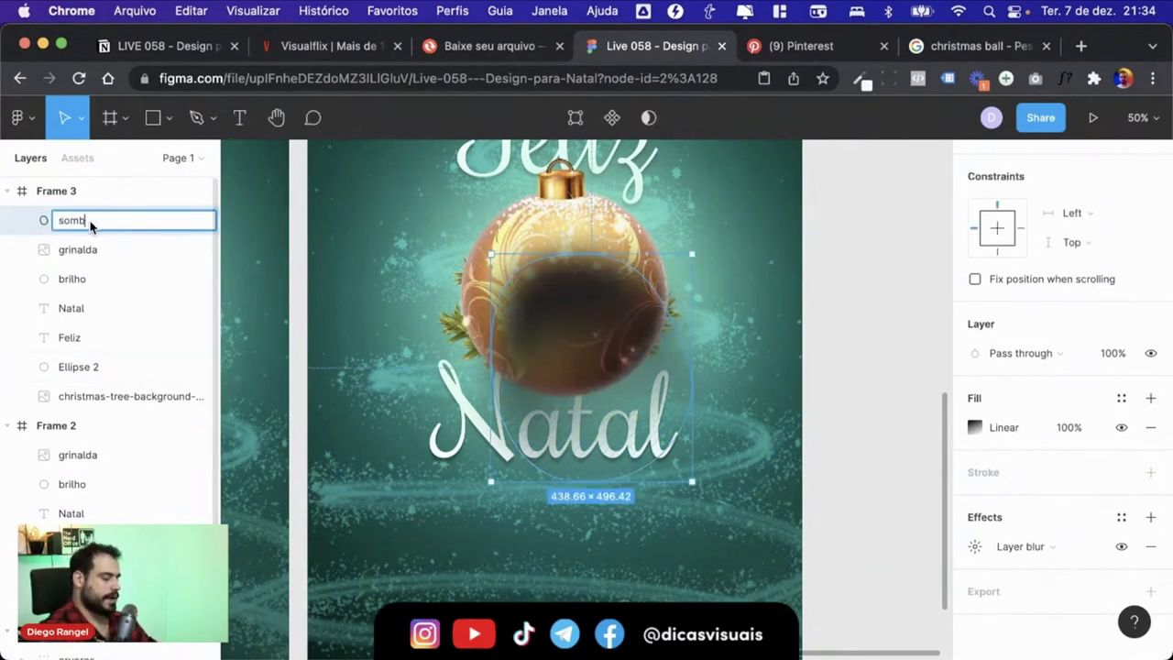
{"action": "type", "text": "bra"}
{"action": "key", "text": "Return"}
{"action": "double_click", "coordinate": [79, 253]}
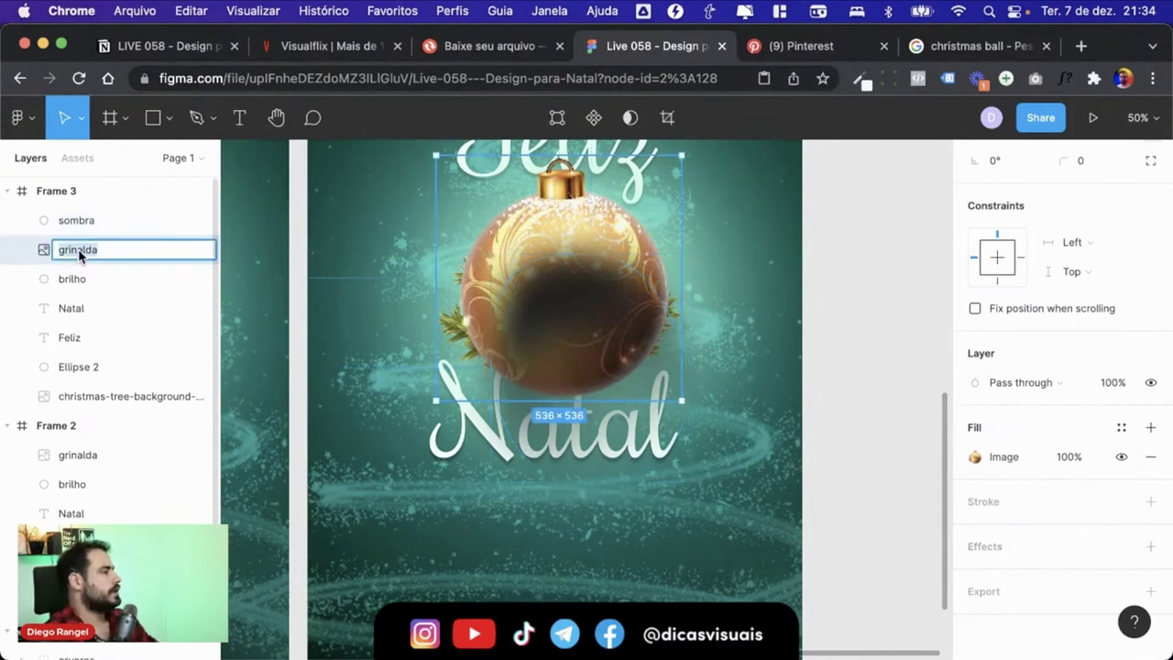
{"action": "type", "text": "bola"}
{"action": "key", "text": "Return"}
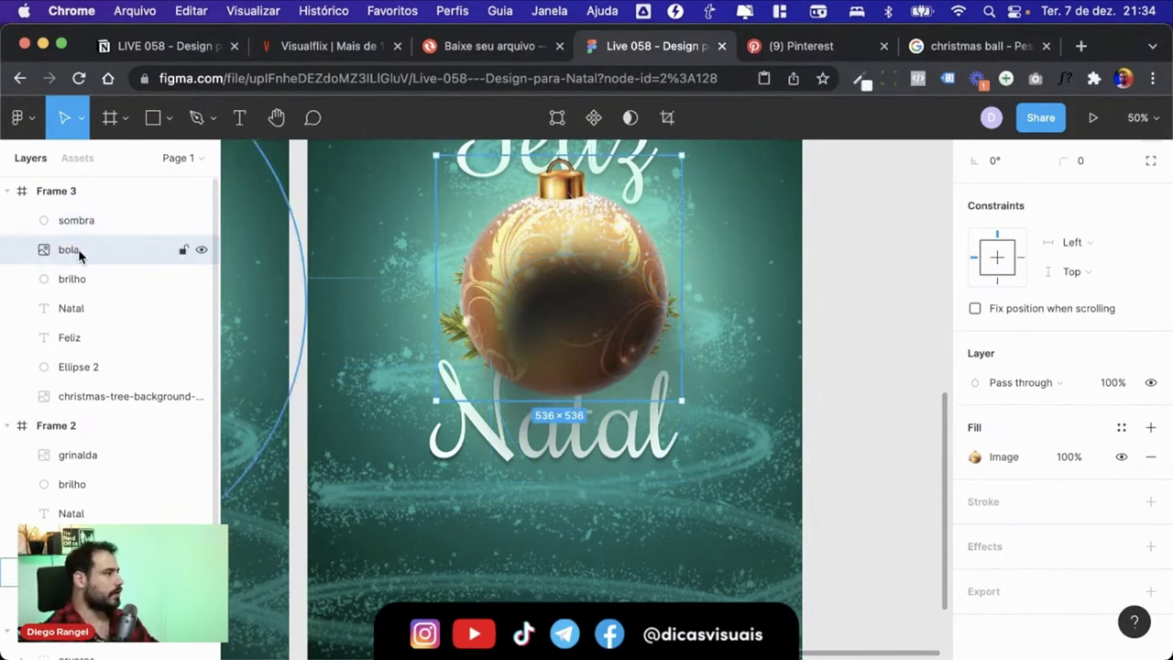
{"action": "left_click_drag", "start_coordinate": [79, 220], "coordinate": [75, 268]}
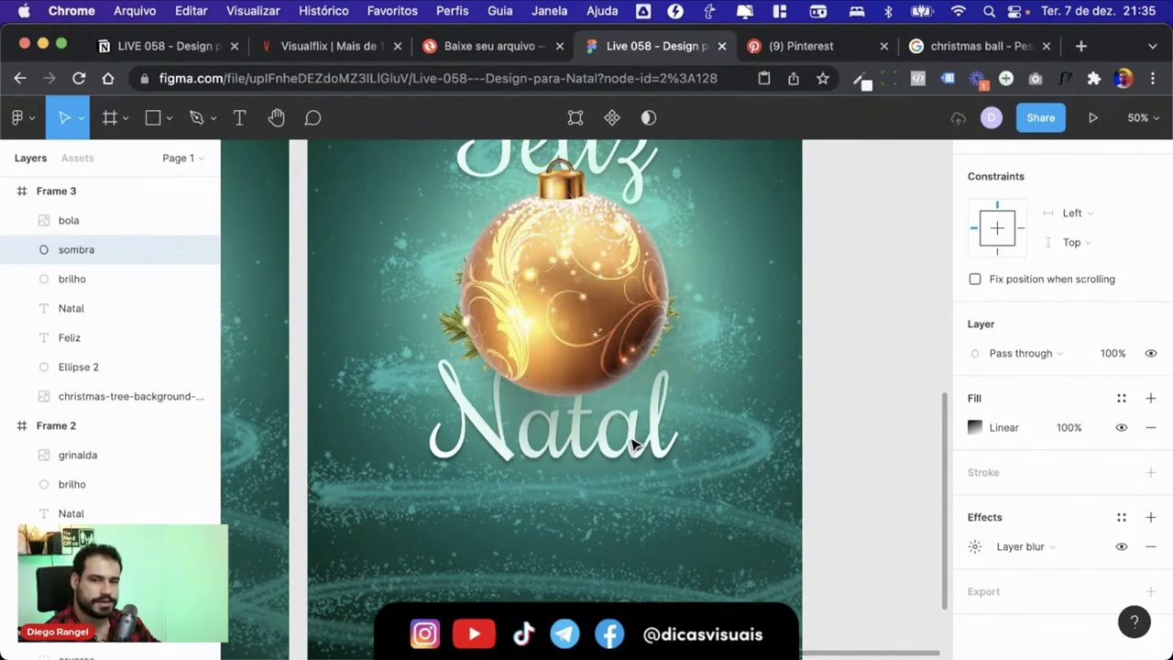
- Move the sombra gradient's start lower on the ball and its fading end past Natal, then view both frames
{"action": "left_click", "coordinate": [976, 430]}
{"action": "left_click", "coordinate": [928, 157]}
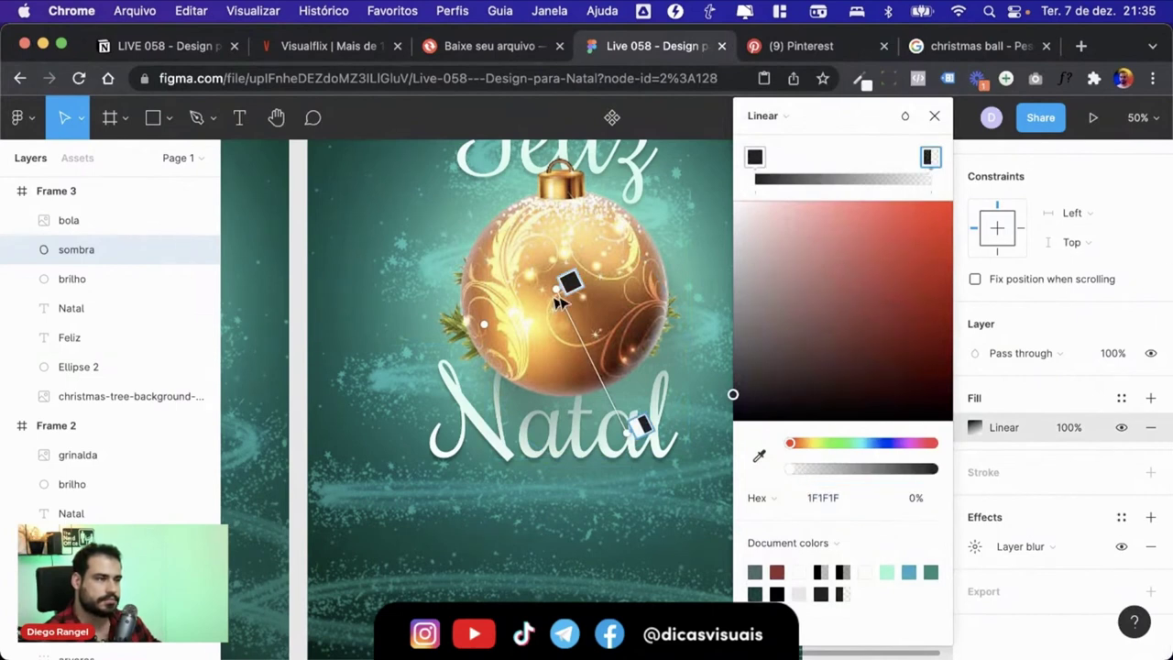
{"action": "left_click_drag", "start_coordinate": [557, 290], "coordinate": [567, 344]}
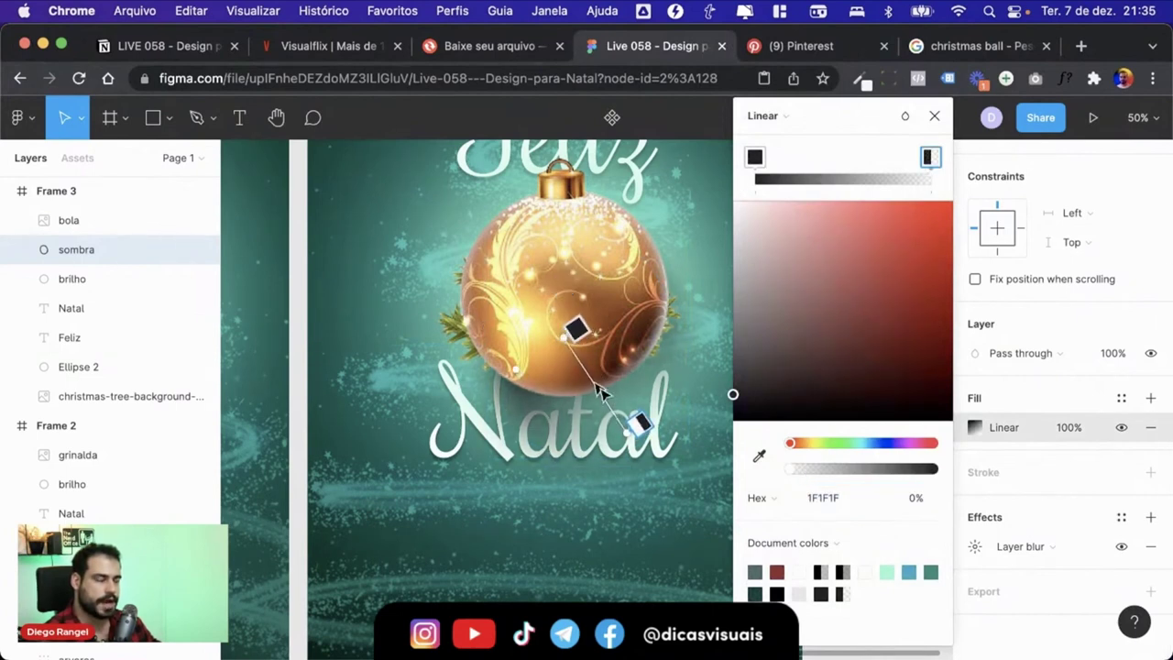
{"action": "left_click_drag", "start_coordinate": [627, 435], "coordinate": [656, 449]}
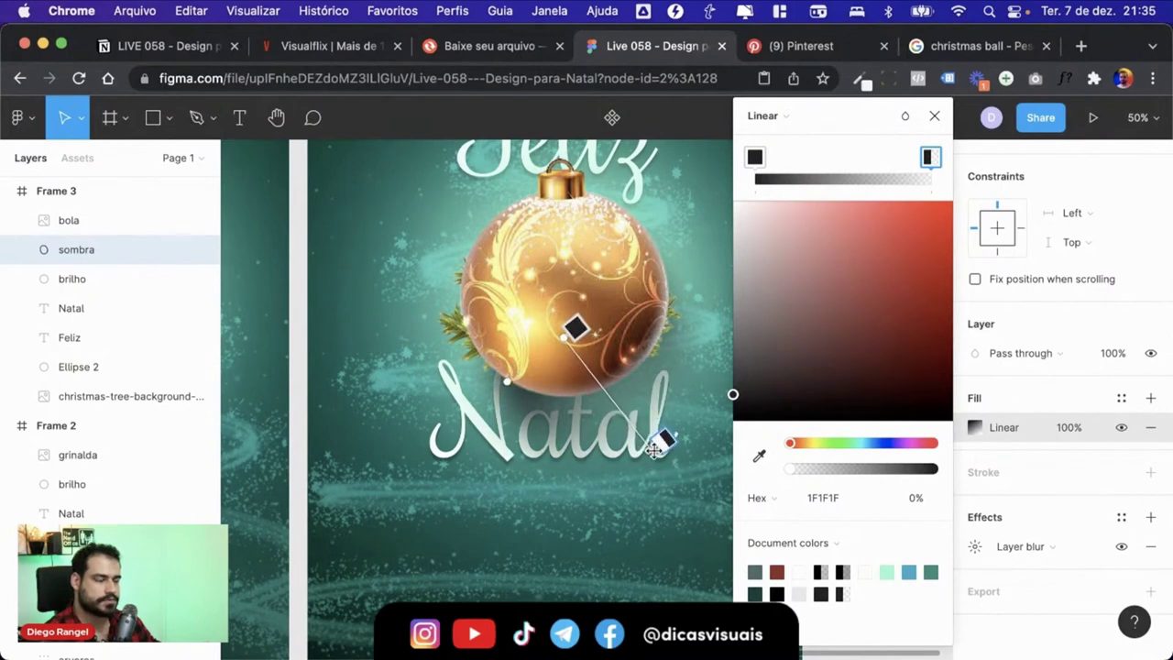
{"action": "left_click", "coordinate": [934, 117]}
{"action": "left_click", "coordinate": [906, 211]}
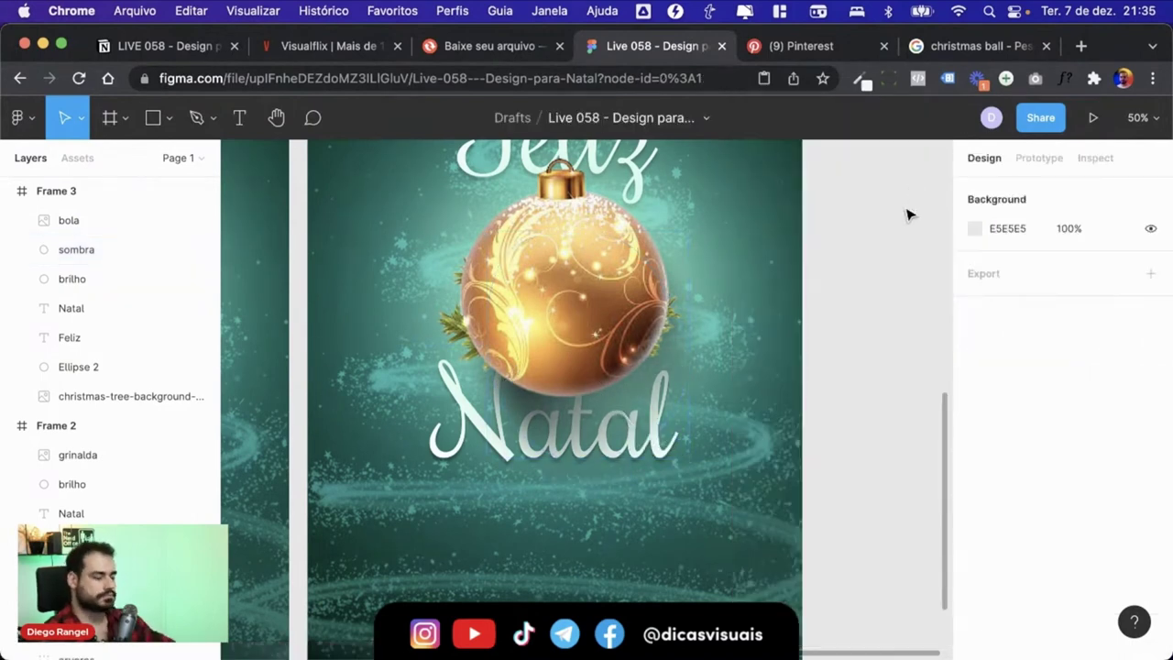
{"action": "key", "text": "minus"}
{"action": "scroll", "coordinate": [919, 340], "scroll_direction": "up", "scroll_amount": 2}
{"action": "left_click_drag", "start_coordinate": [919, 340], "coordinate": [935, 312]}
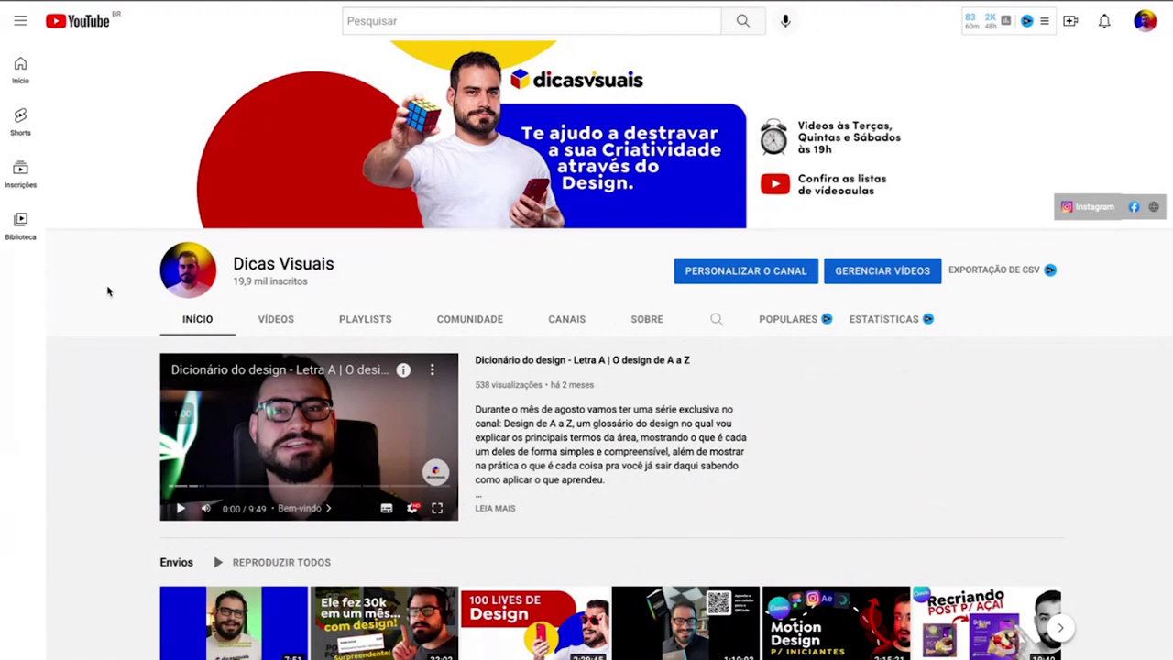
- Open the channel's VÍDEOS tab and scroll through its video grid
{"action": "scroll", "coordinate": [425, 278], "scroll_direction": "down", "scroll_amount": 3}
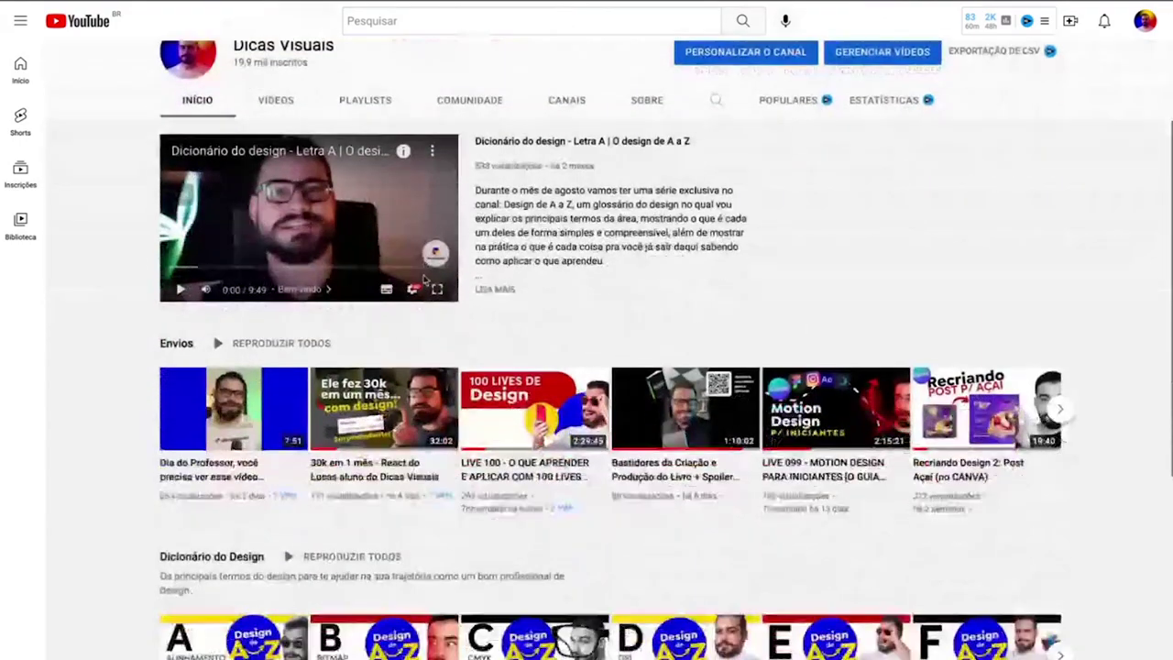
{"action": "scroll", "coordinate": [424, 278], "scroll_direction": "down", "scroll_amount": 2}
{"action": "scroll", "coordinate": [287, 302], "scroll_direction": "up", "scroll_amount": 6}
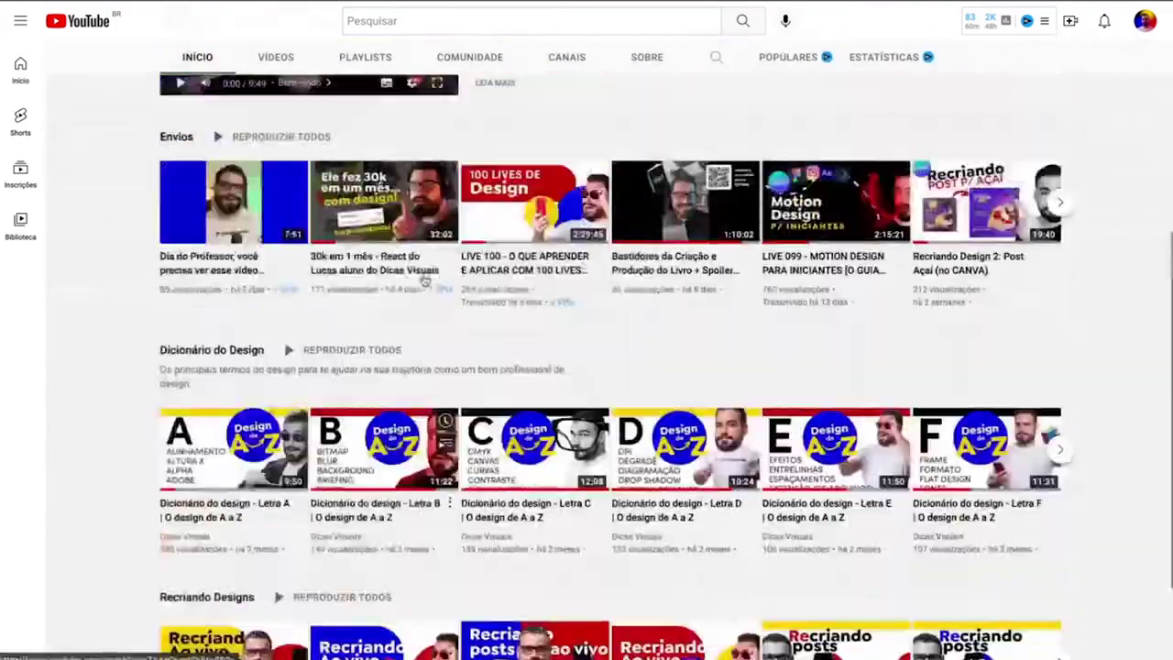
{"action": "left_click", "coordinate": [287, 302]}
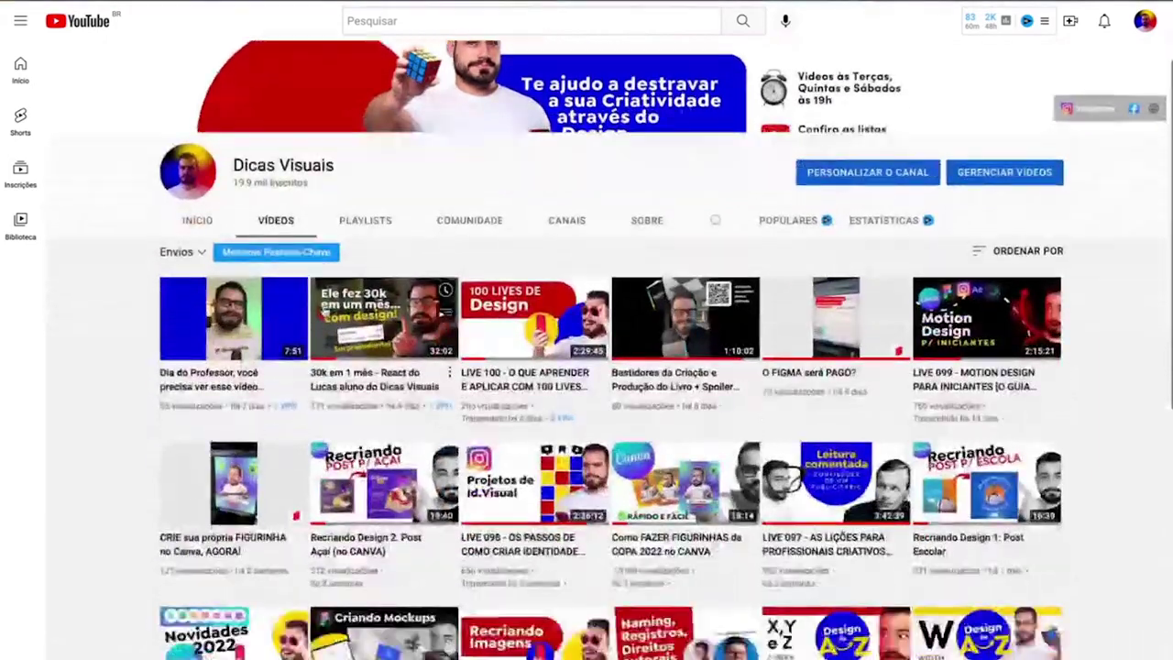
{"action": "scroll", "coordinate": [322, 312], "scroll_direction": "down", "scroll_amount": 3}
{"action": "scroll", "coordinate": [323, 311], "scroll_direction": "down", "scroll_amount": 3}
{"action": "scroll", "coordinate": [619, 625], "scroll_direction": "down", "scroll_amount": 5}
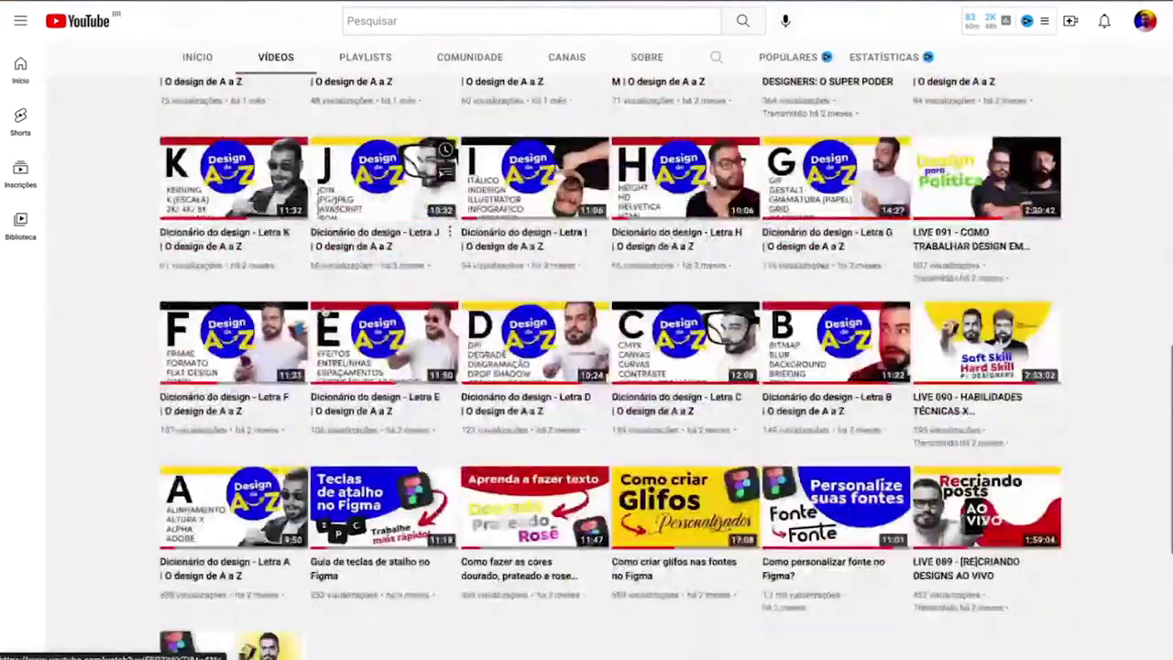
{"action": "scroll", "coordinate": [618, 625], "scroll_direction": "down", "scroll_amount": 4}
{"action": "scroll", "coordinate": [618, 625], "scroll_direction": "down", "scroll_amount": 1}
{"action": "scroll", "coordinate": [618, 625], "scroll_direction": "down", "scroll_amount": 5}
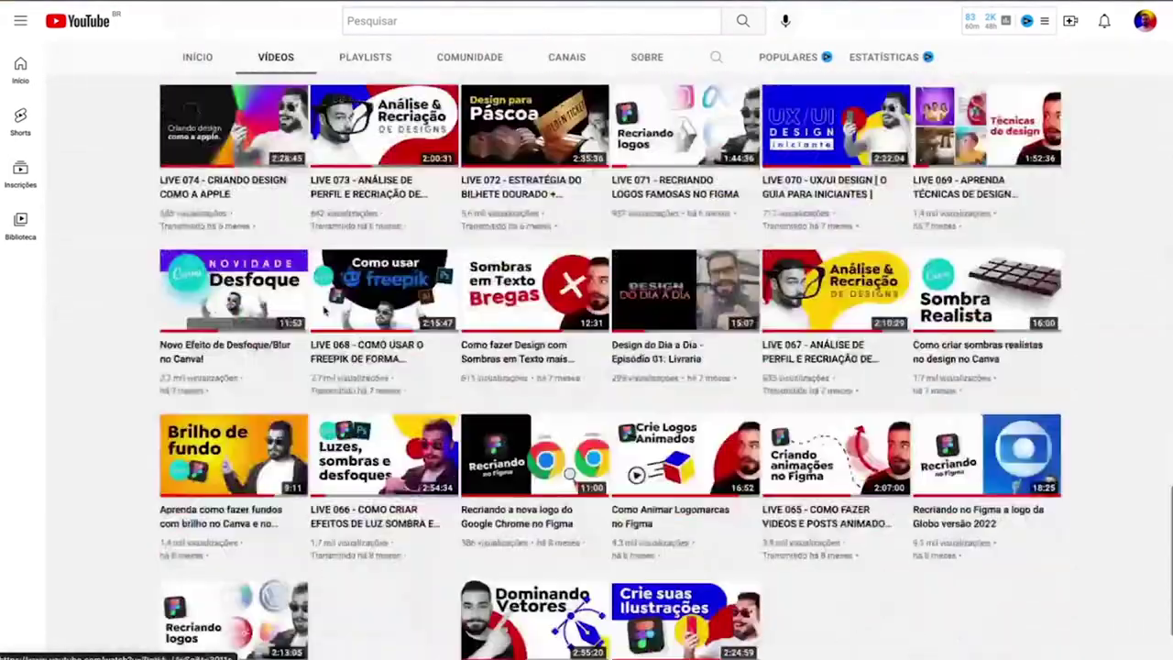
{"action": "scroll", "coordinate": [619, 625], "scroll_direction": "down", "scroll_amount": 2}
{"action": "scroll", "coordinate": [325, 311], "scroll_direction": "up", "scroll_amount": 2}
{"action": "scroll", "coordinate": [324, 312], "scroll_direction": "up", "scroll_amount": 4}
{"action": "scroll", "coordinate": [324, 312], "scroll_direction": "up", "scroll_amount": 10}
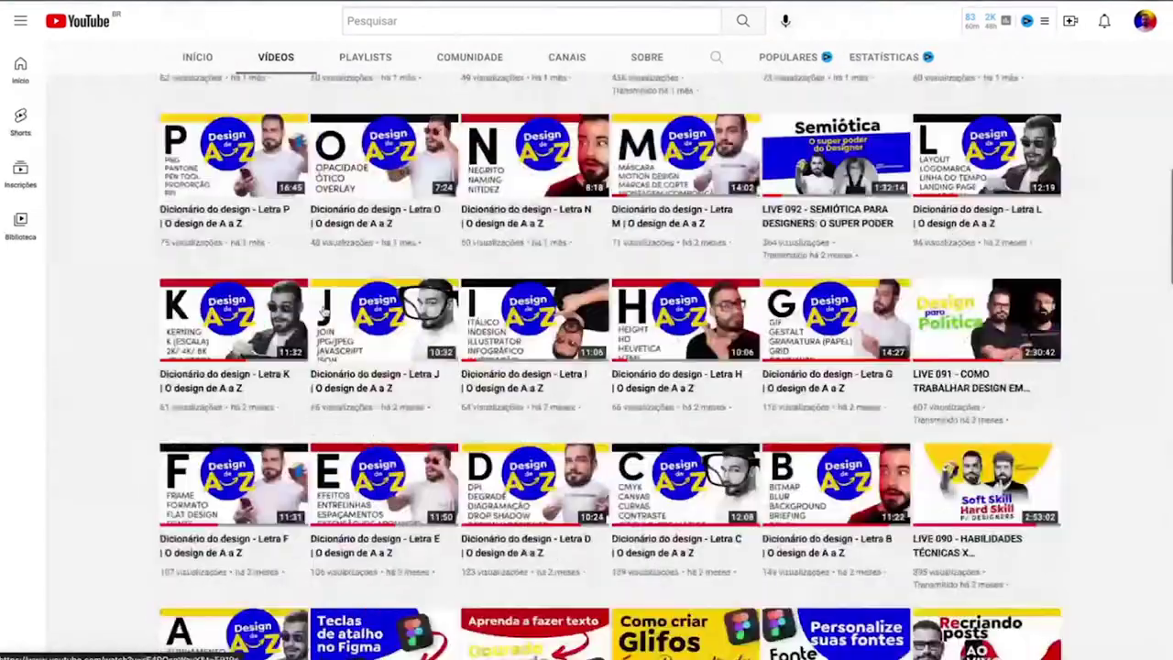
{"action": "scroll", "coordinate": [325, 312], "scroll_direction": "up", "scroll_amount": 10}
{"action": "scroll", "coordinate": [324, 311], "scroll_direction": "up", "scroll_amount": 3}
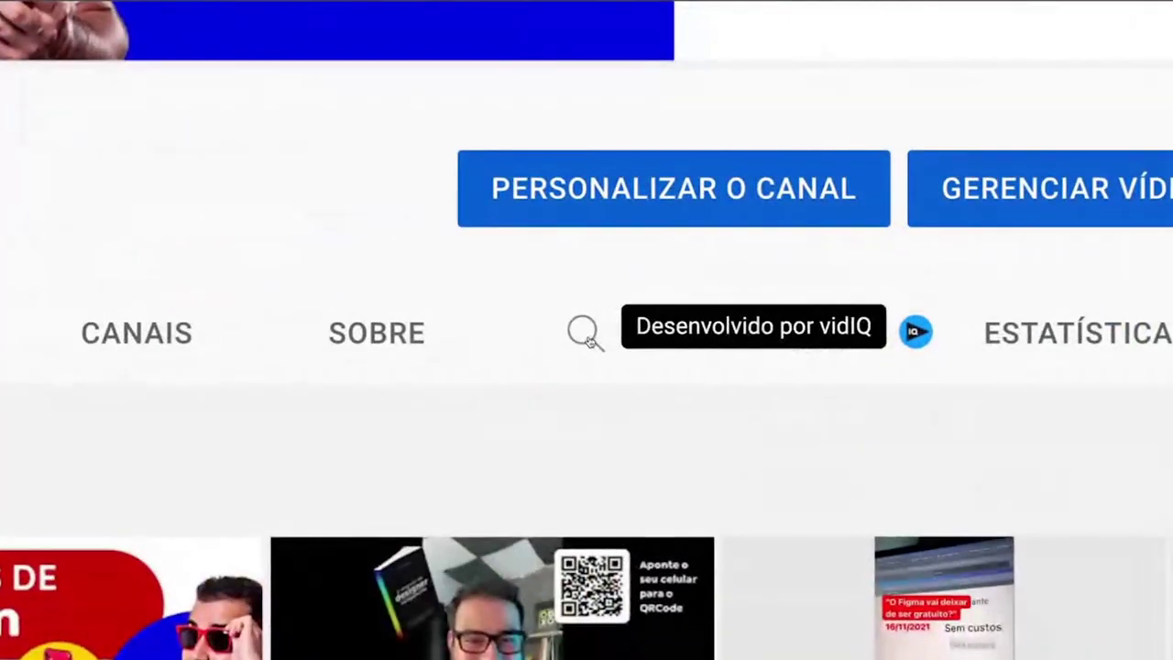
- Search the channel for 'cor' and scroll through the results
{"action": "left_click", "coordinate": [717, 320]}
{"action": "type", "text": "cor"}
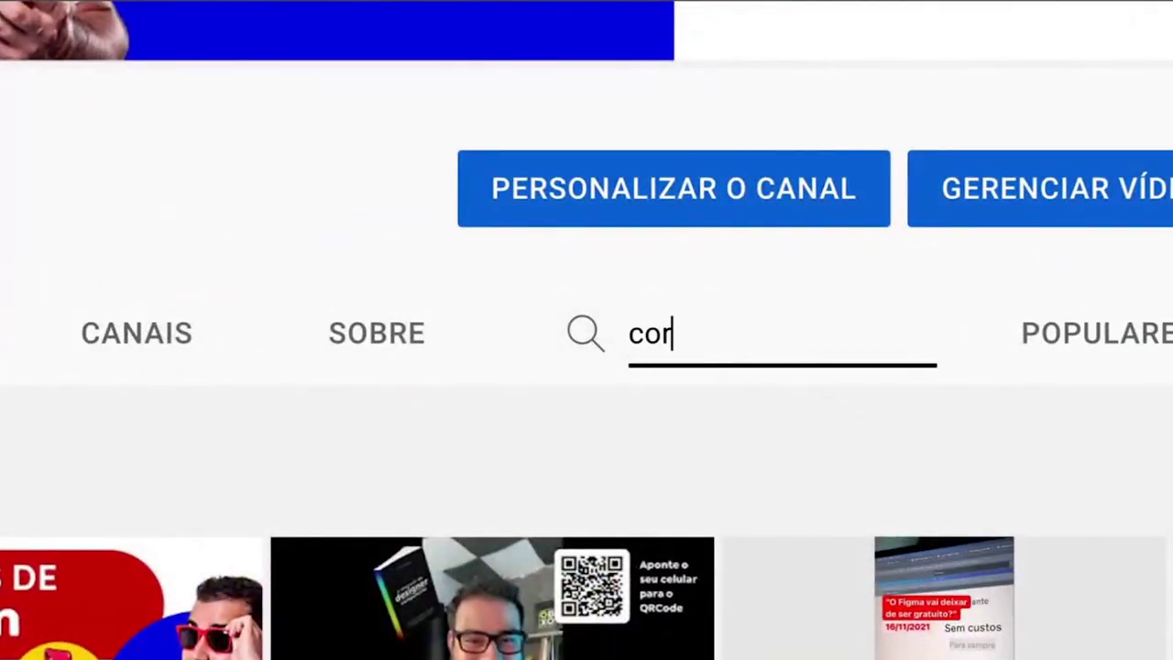
{"action": "key", "text": "Return"}
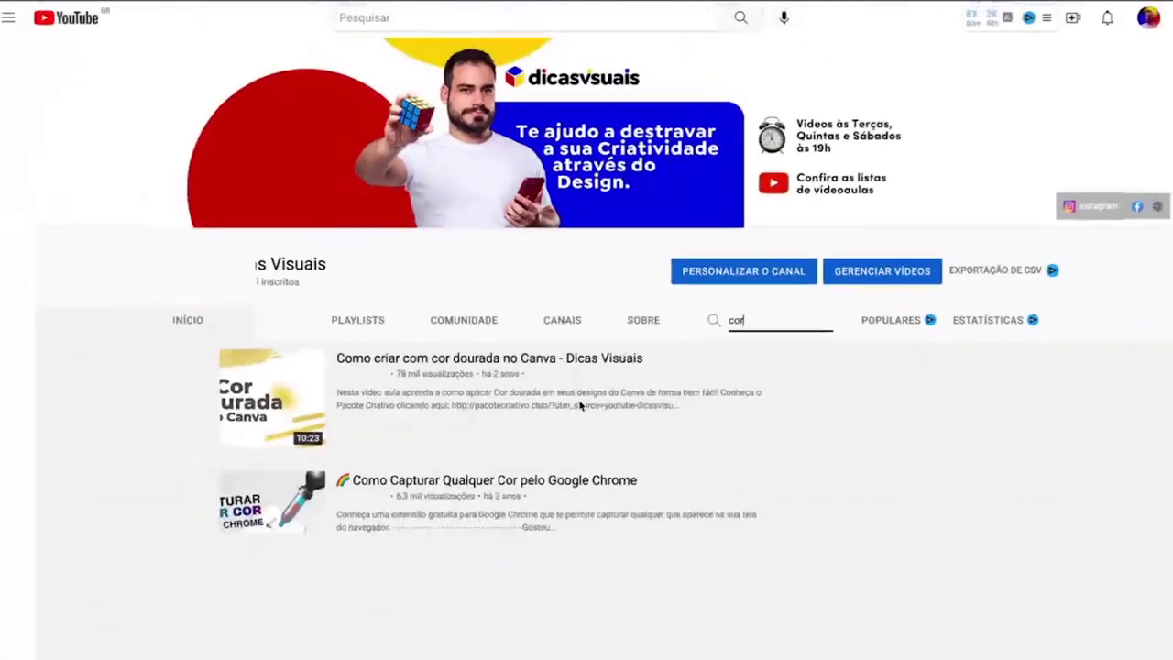
{"action": "scroll", "coordinate": [579, 405], "scroll_direction": "down", "scroll_amount": 1}
{"action": "scroll", "coordinate": [581, 406], "scroll_direction": "down", "scroll_amount": 3}
{"action": "scroll", "coordinate": [751, 513], "scroll_direction": "up", "scroll_amount": 1}
{"action": "scroll", "coordinate": [774, 322], "scroll_direction": "up", "scroll_amount": 3}
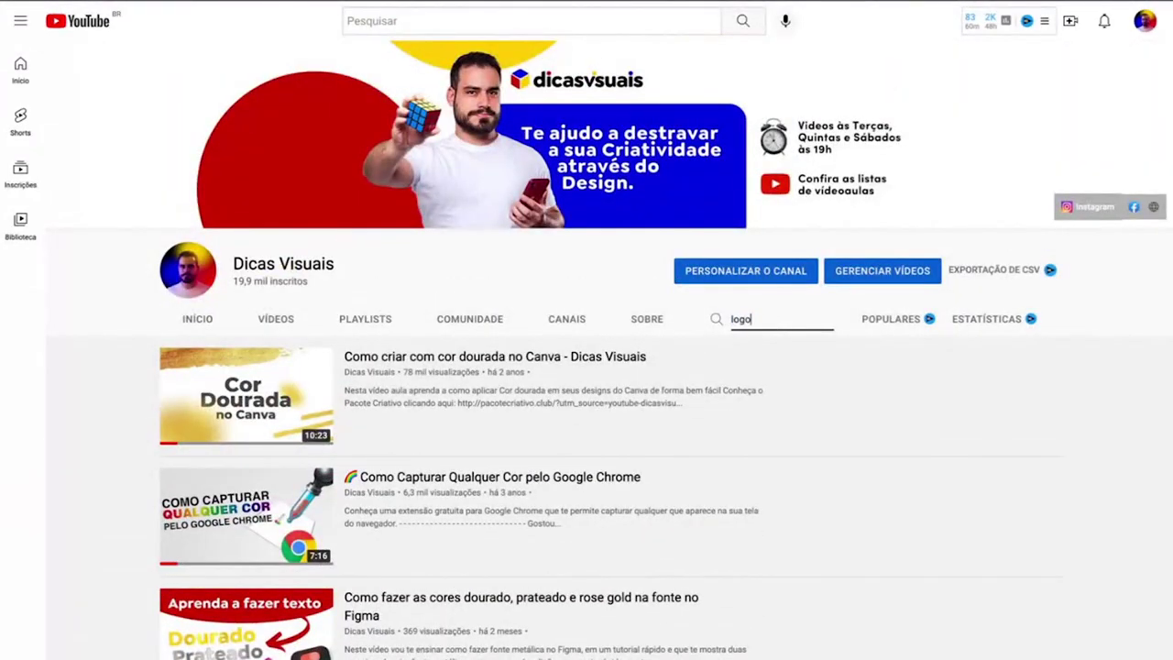
- Search the channel for 'logomarcas' and browse the matching logo videos
{"action": "type", "text": "marcas"}
{"action": "key", "text": "Return"}
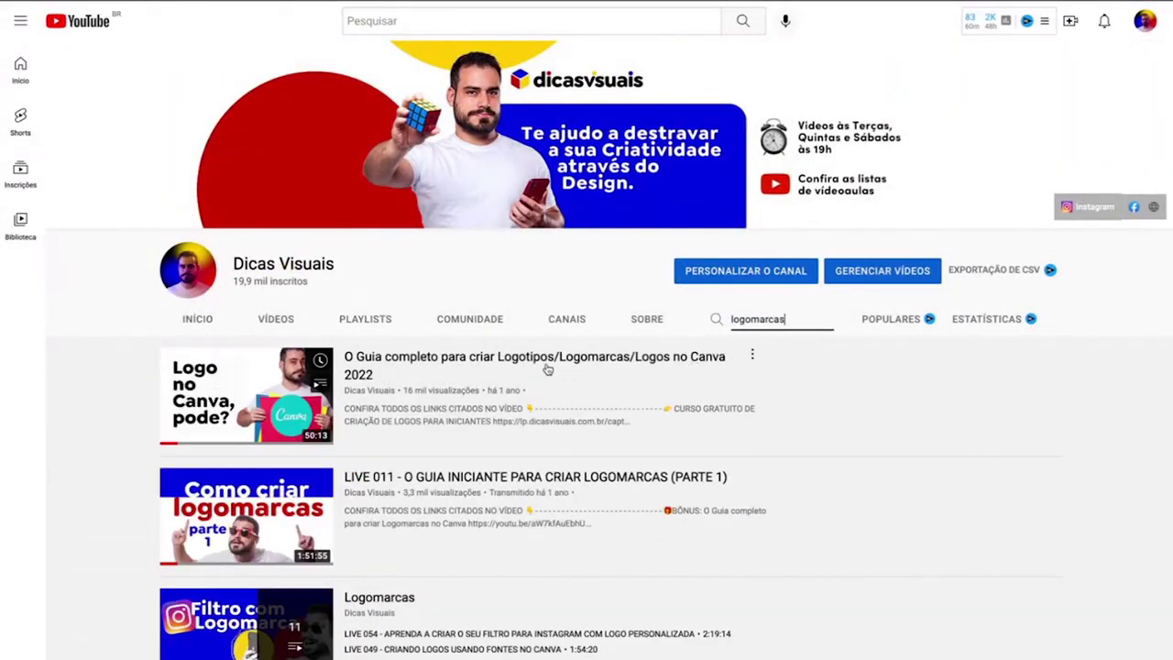
{"action": "scroll", "coordinate": [381, 361], "scroll_direction": "down", "scroll_amount": 2}
{"action": "scroll", "coordinate": [381, 361], "scroll_direction": "down", "scroll_amount": 1}
{"action": "scroll", "coordinate": [366, 357], "scroll_direction": "down", "scroll_amount": 1}
{"action": "scroll", "coordinate": [348, 348], "scroll_direction": "down", "scroll_amount": 4}
{"action": "scroll", "coordinate": [309, 337], "scroll_direction": "up", "scroll_amount": 4}
{"action": "scroll", "coordinate": [309, 337], "scroll_direction": "up", "scroll_amount": 3}
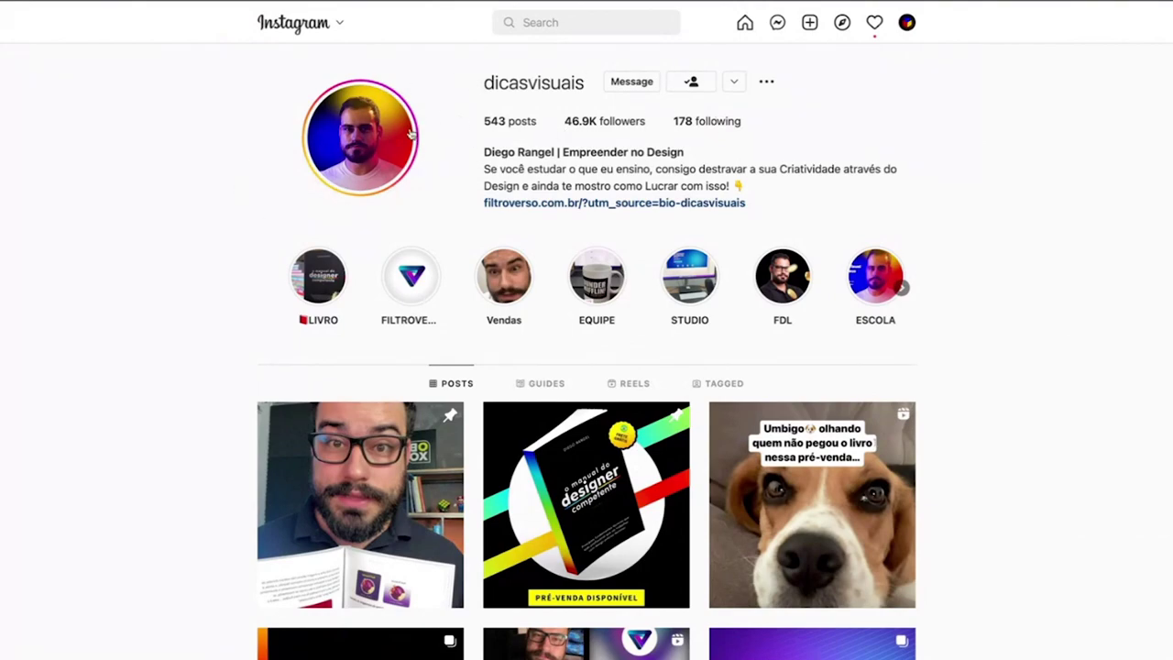
- Scroll down through the creator's Instagram post grid and back up
{"action": "scroll", "coordinate": [384, 219], "scroll_direction": "down", "scroll_amount": 2}
{"action": "scroll", "coordinate": [384, 219], "scroll_direction": "down", "scroll_amount": 1}
{"action": "scroll", "coordinate": [384, 219], "scroll_direction": "down", "scroll_amount": 4}
{"action": "scroll", "coordinate": [384, 219], "scroll_direction": "down", "scroll_amount": 1}
{"action": "scroll", "coordinate": [384, 219], "scroll_direction": "up", "scroll_amount": 8}
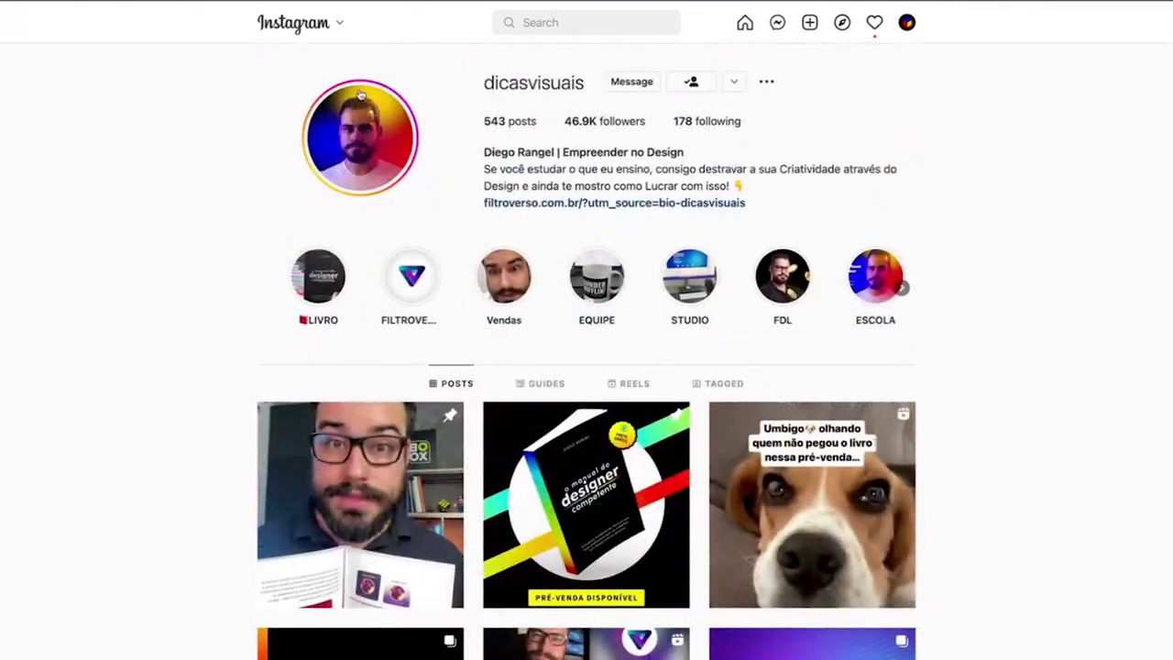